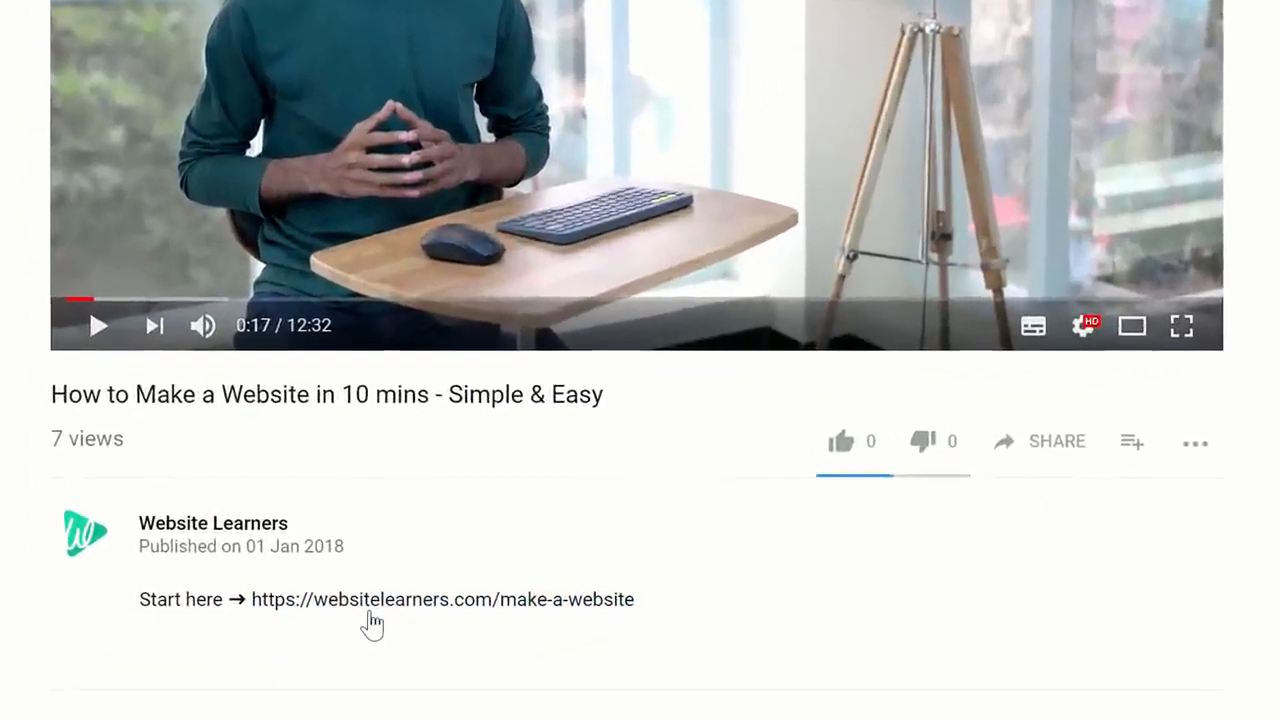
- Follow the websitelearners.com/make-a-website link in the video description
click(370, 612)
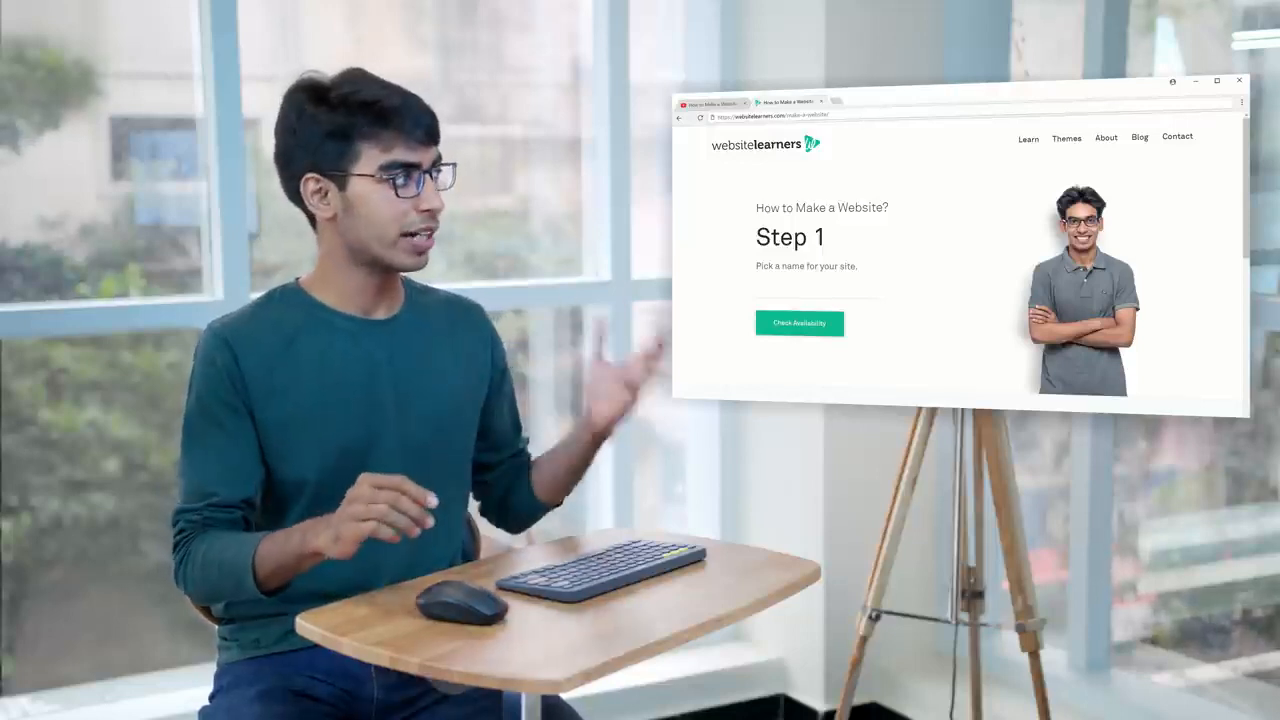
- Confirm quicktechy.com is available, then go to the Get Hosting & Free Domain offer
click(779, 290)
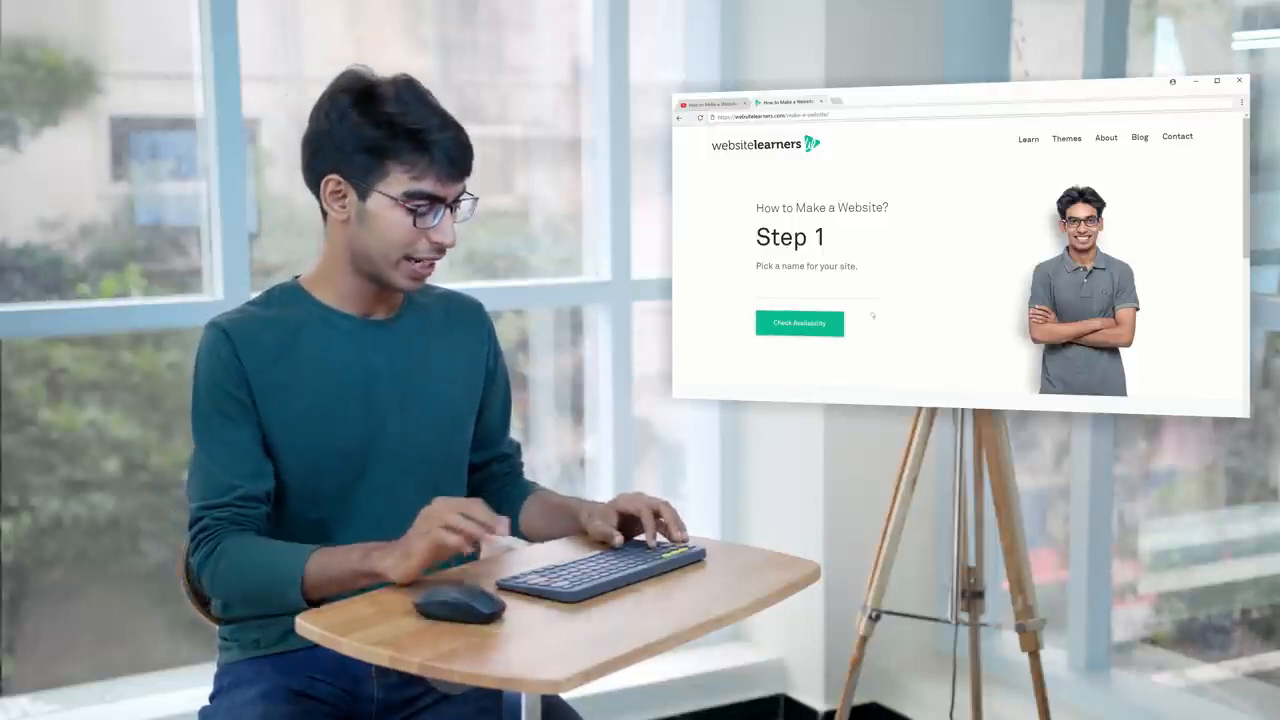
text(quicktechy.com)
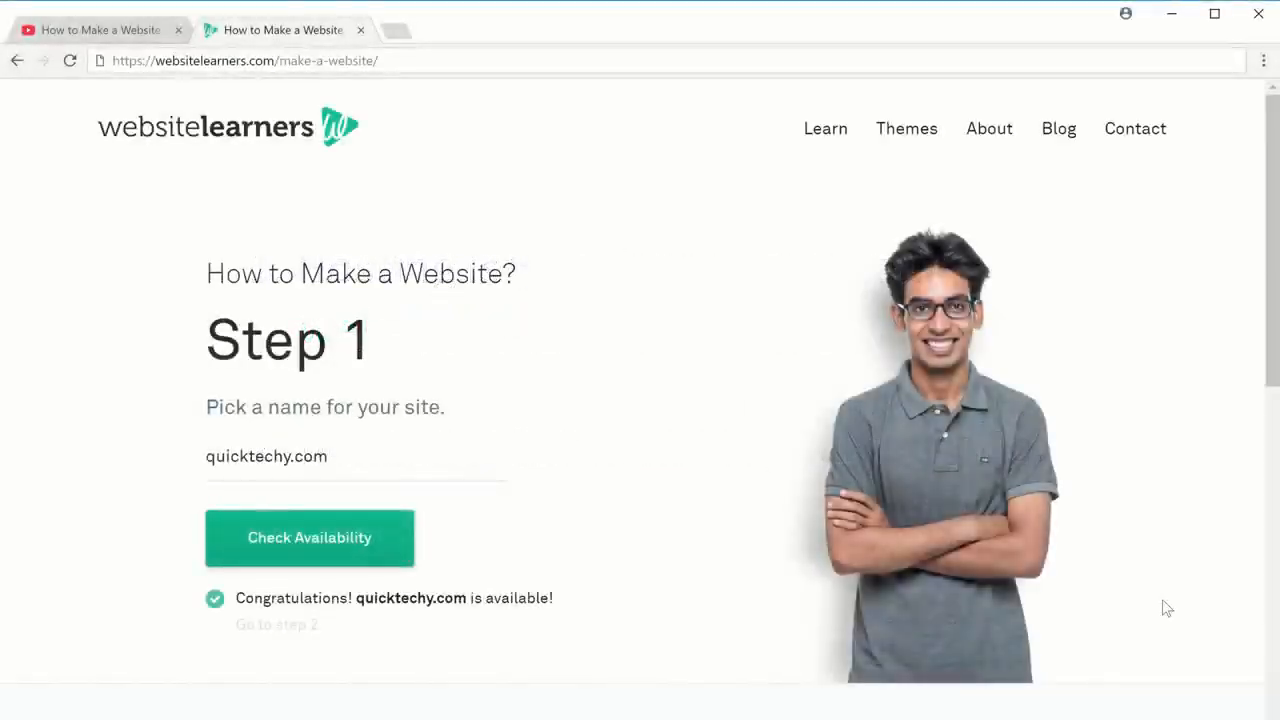
scroll(1162, 599, down, 4)
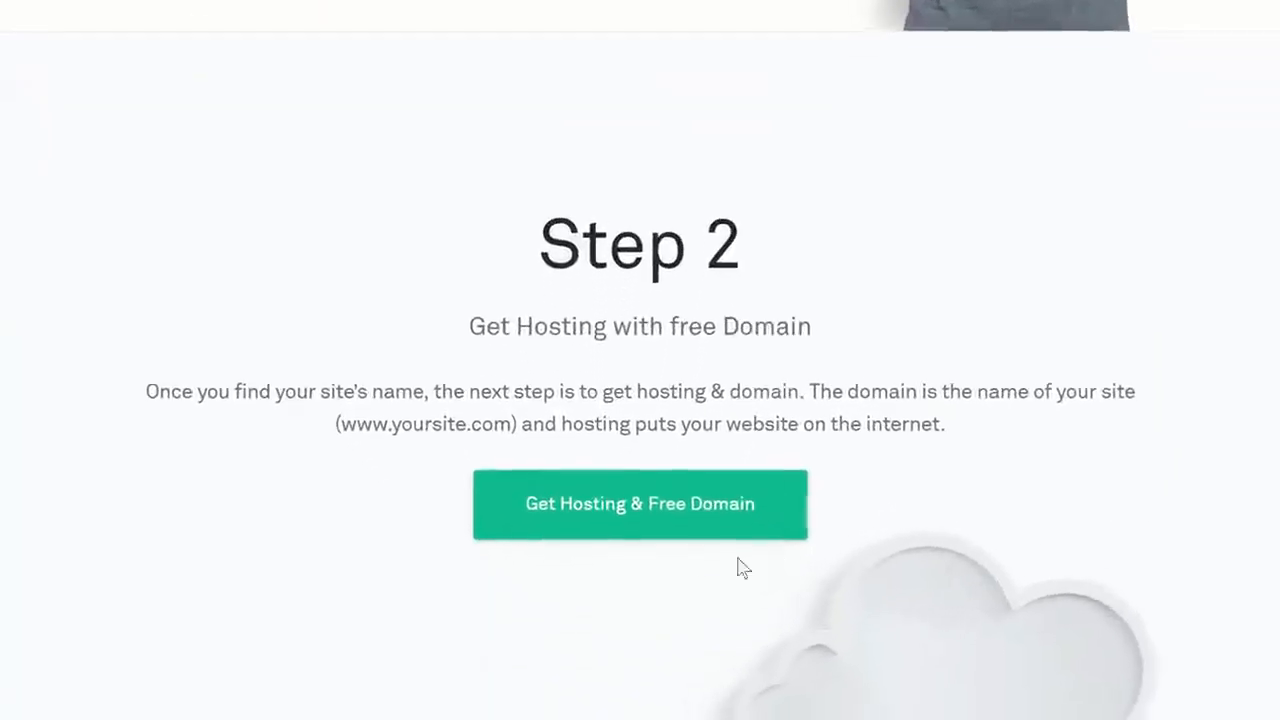
click(589, 520)
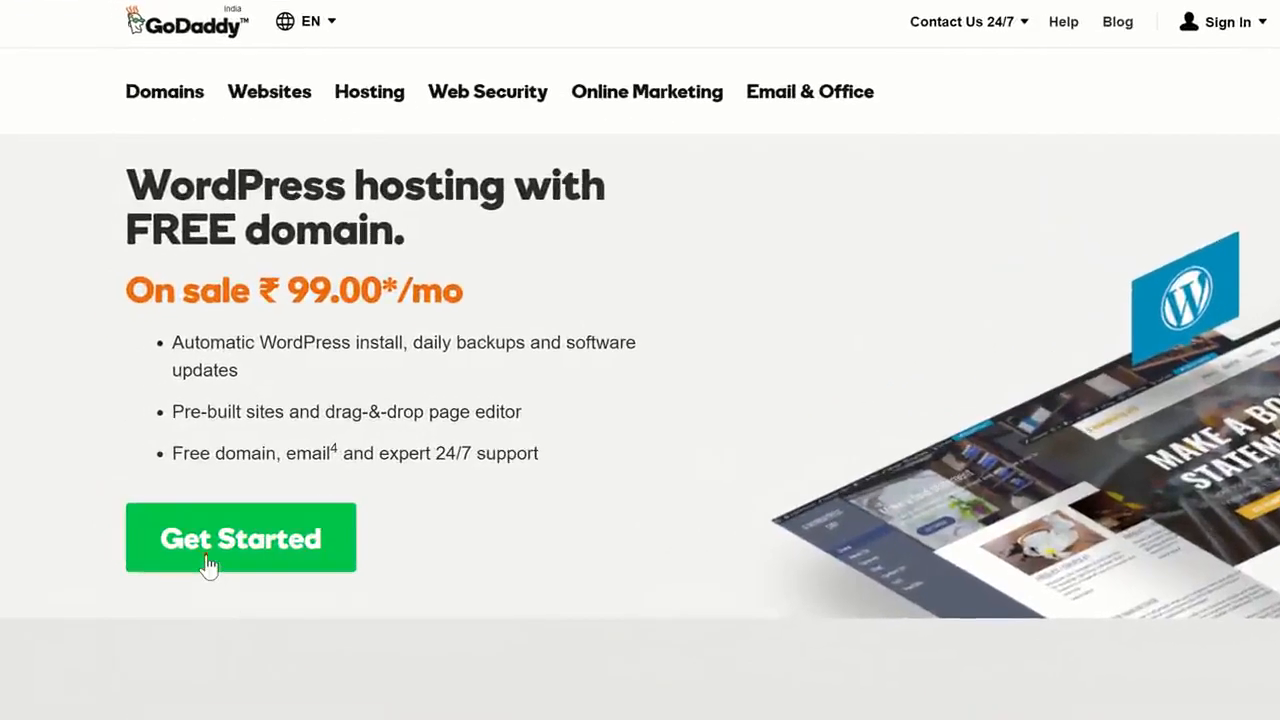
- Start the WordPress hosting order and select the free quicktechy.com domain
click(208, 565)
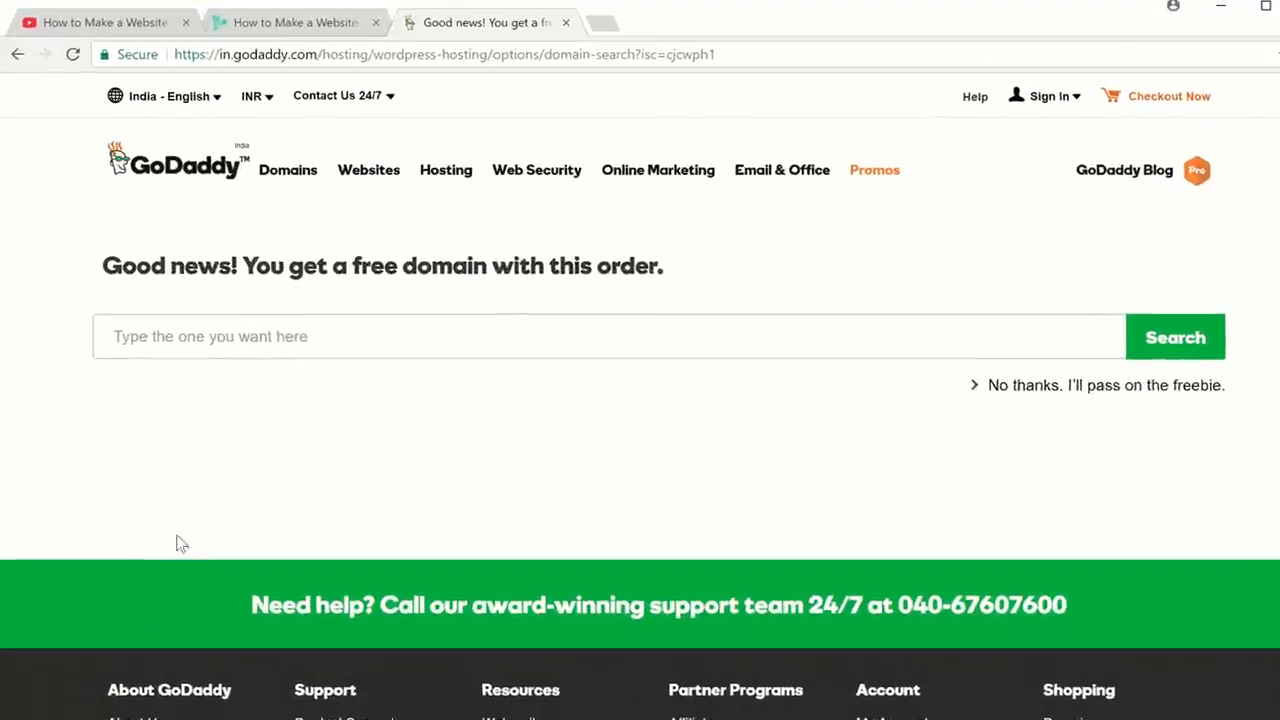
click(184, 339)
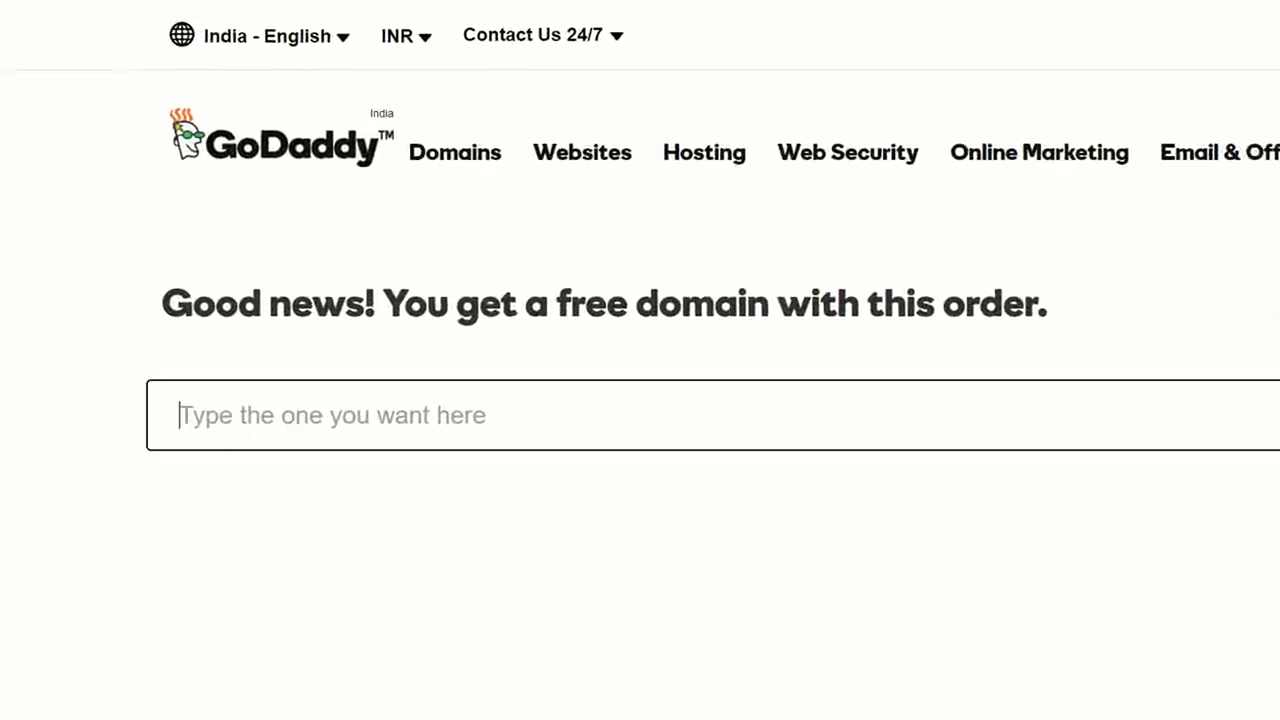
text(quicktech)
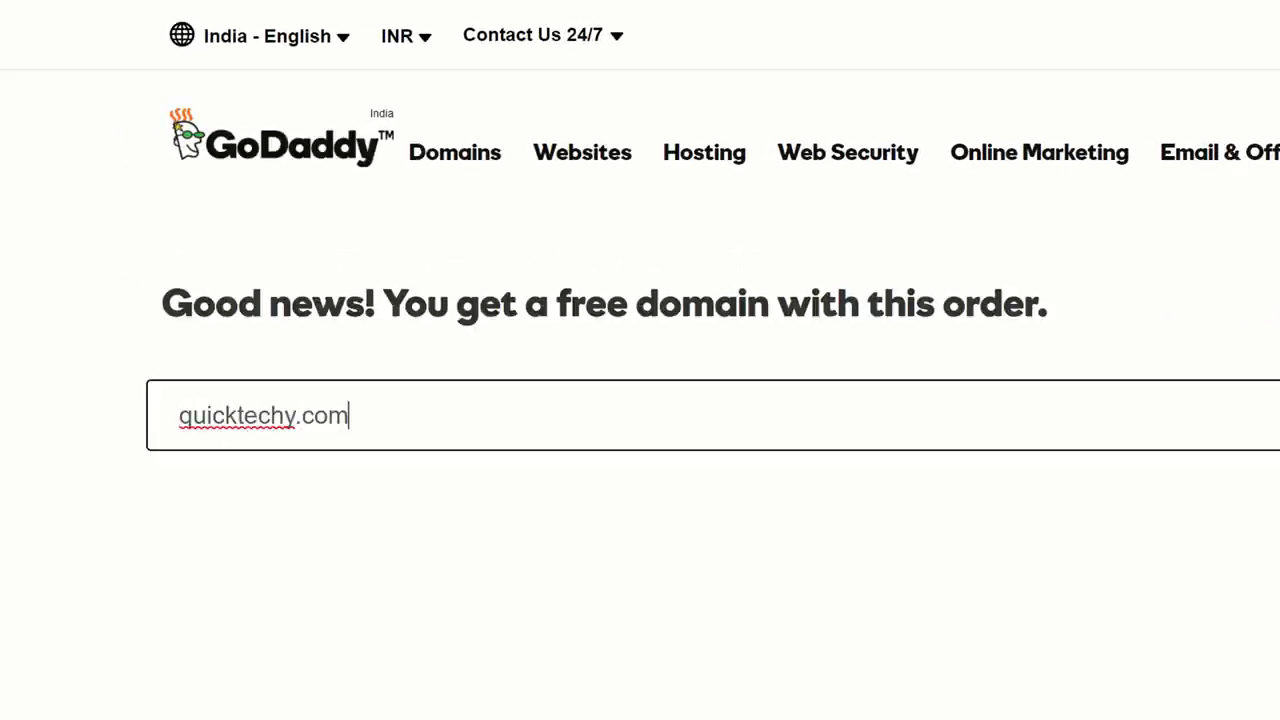
text(y.com)
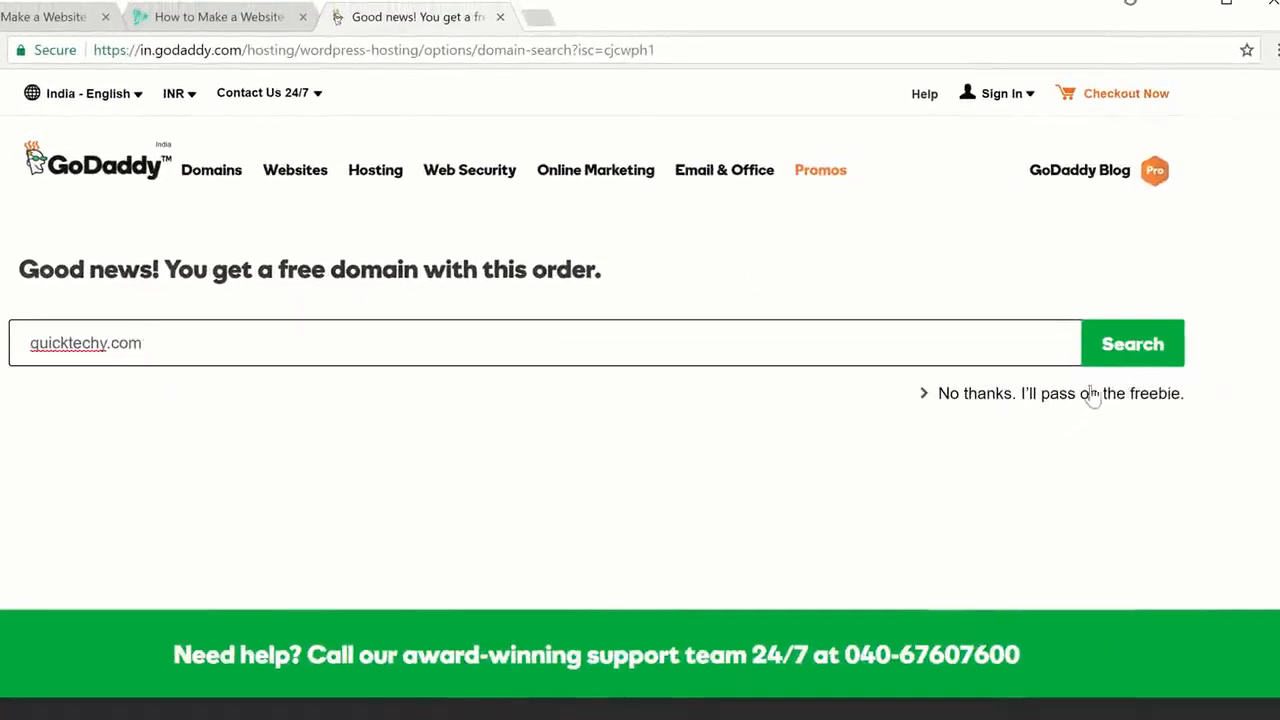
click(1130, 365)
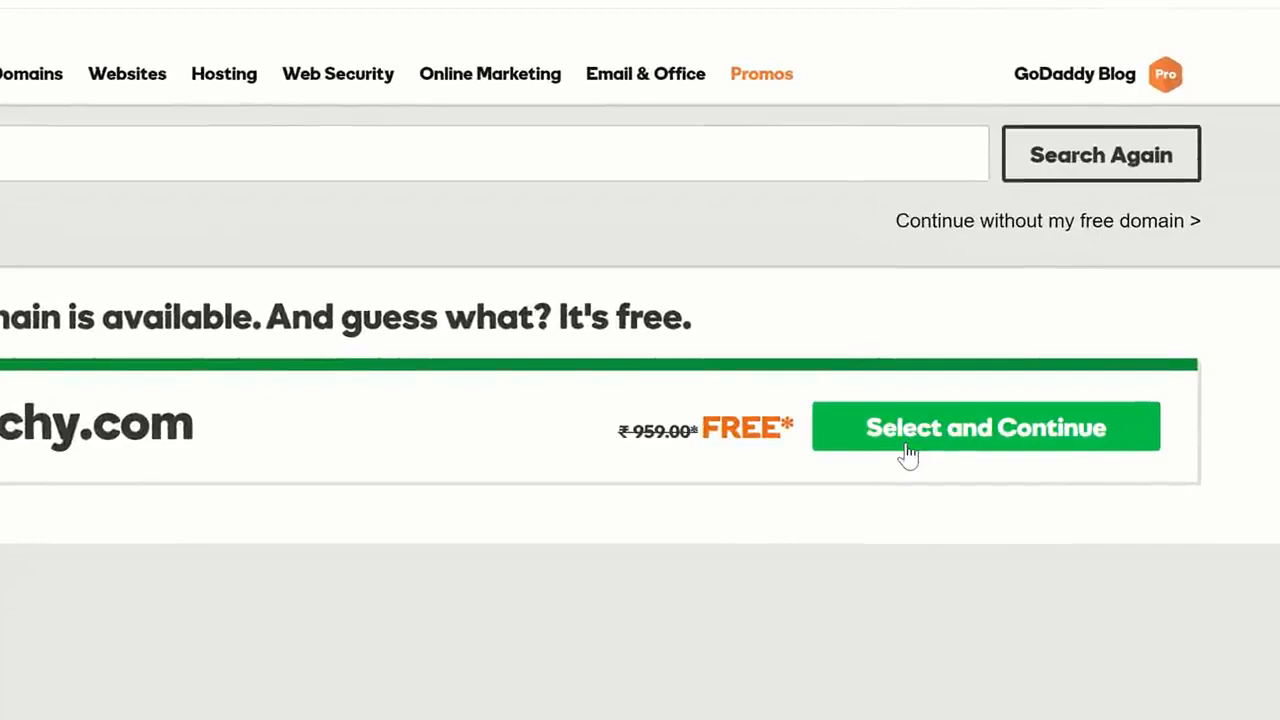
click(907, 455)
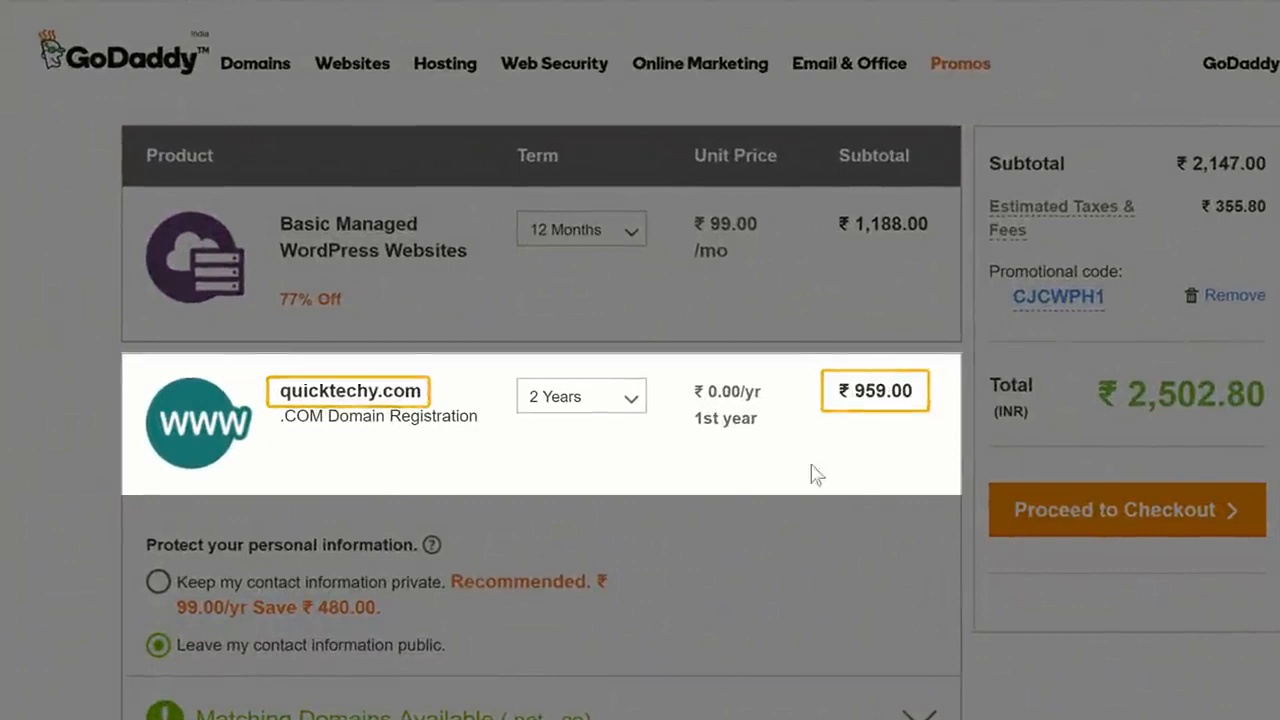
- Set the domain term to 1 Year and proceed to checkout
click(624, 418)
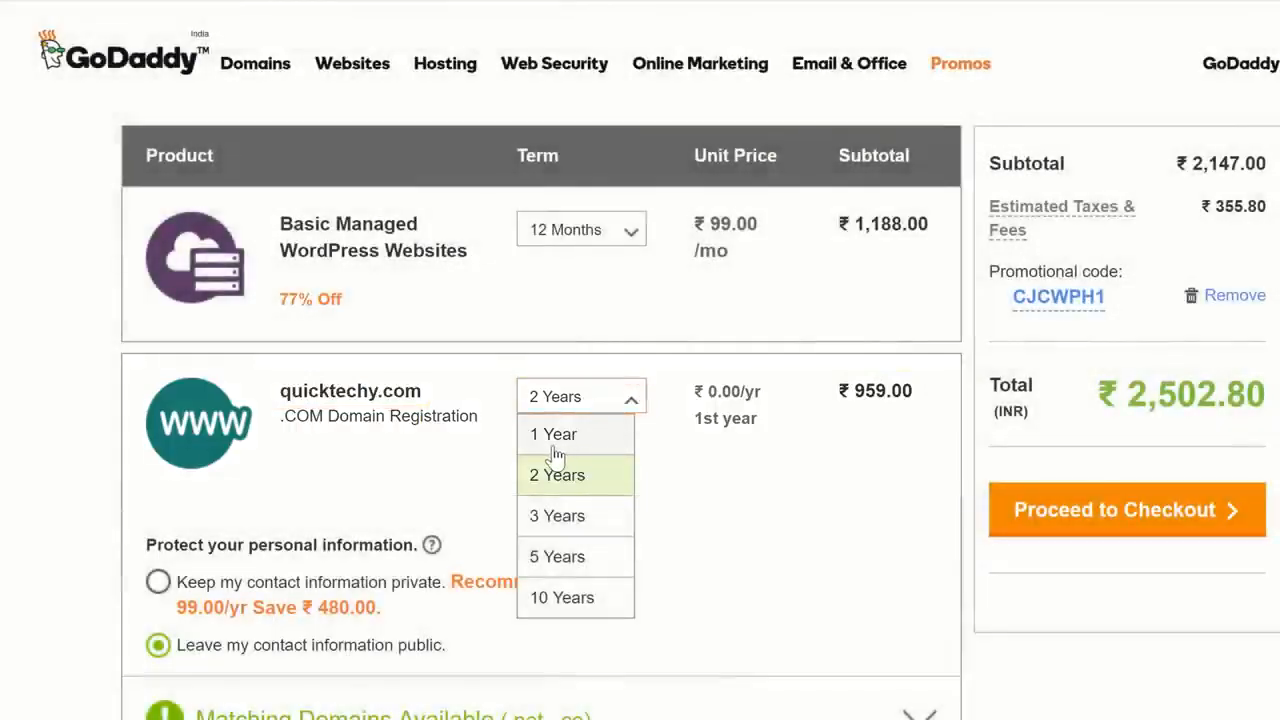
click(553, 436)
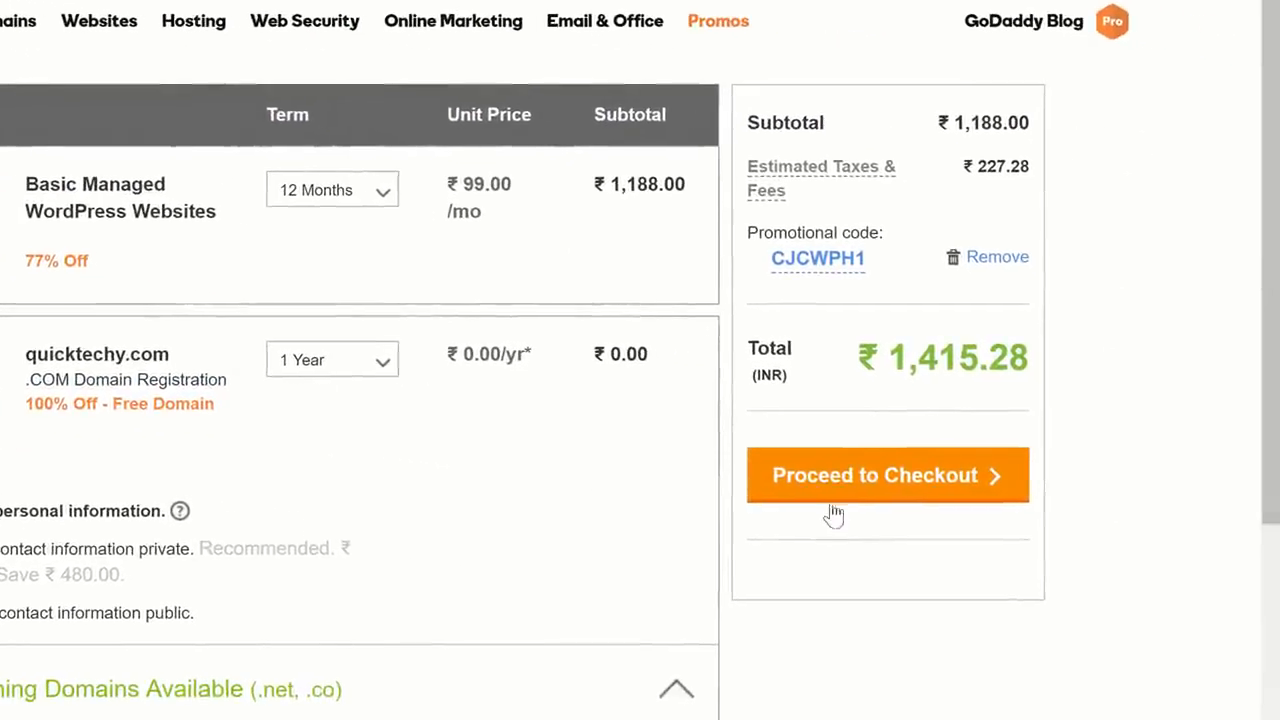
click(830, 497)
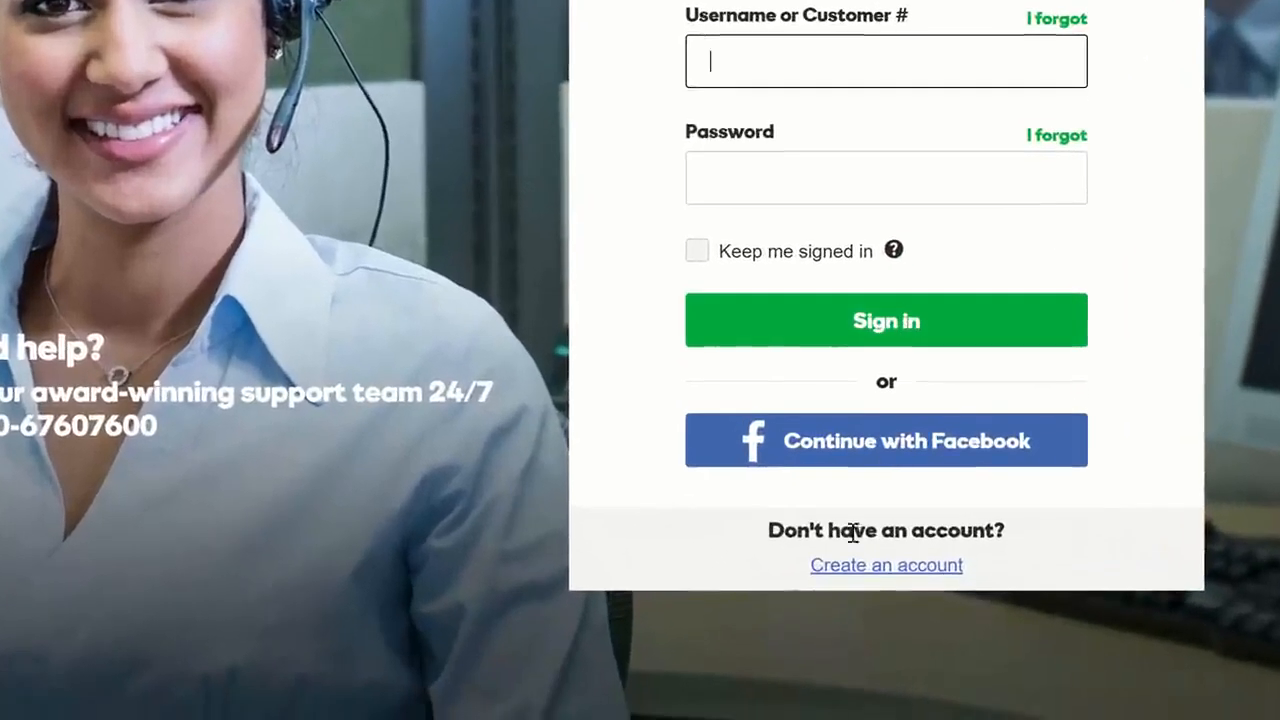
- Create a new GoDaddy account with e-mail, username, password and Support PIN
click(839, 575)
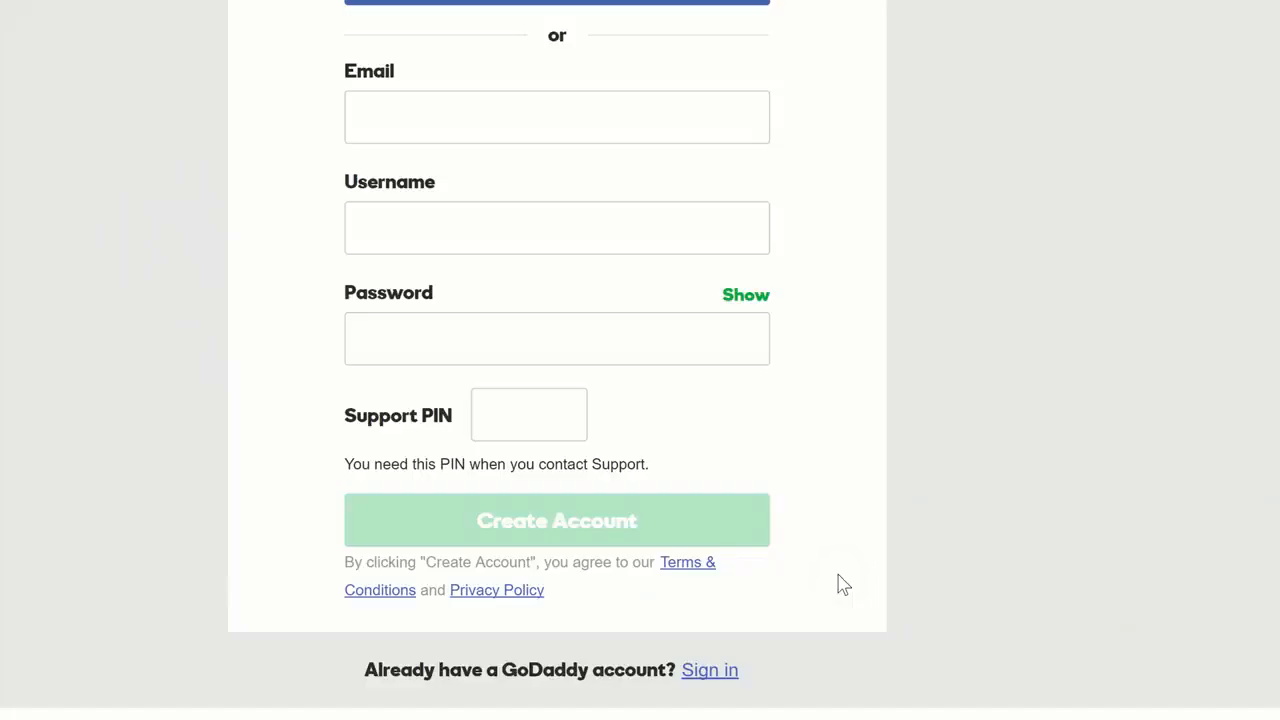
click(550, 347)
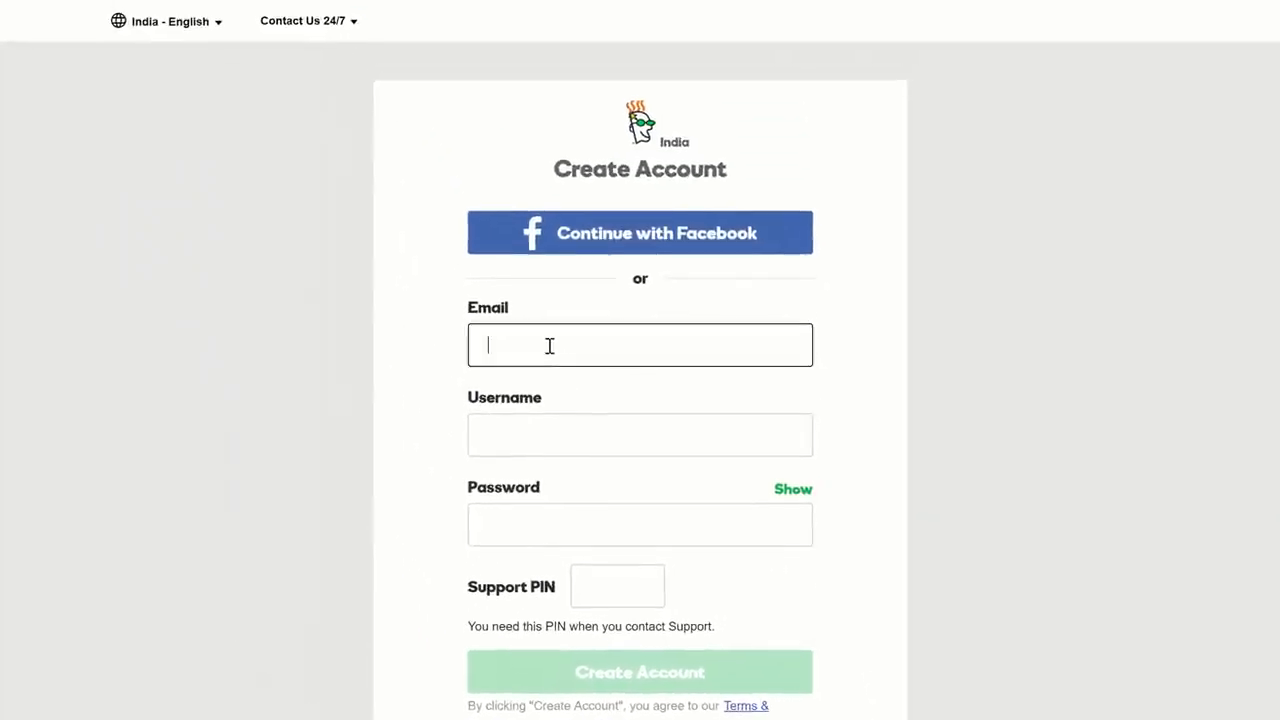
key(Tab)
text(su)
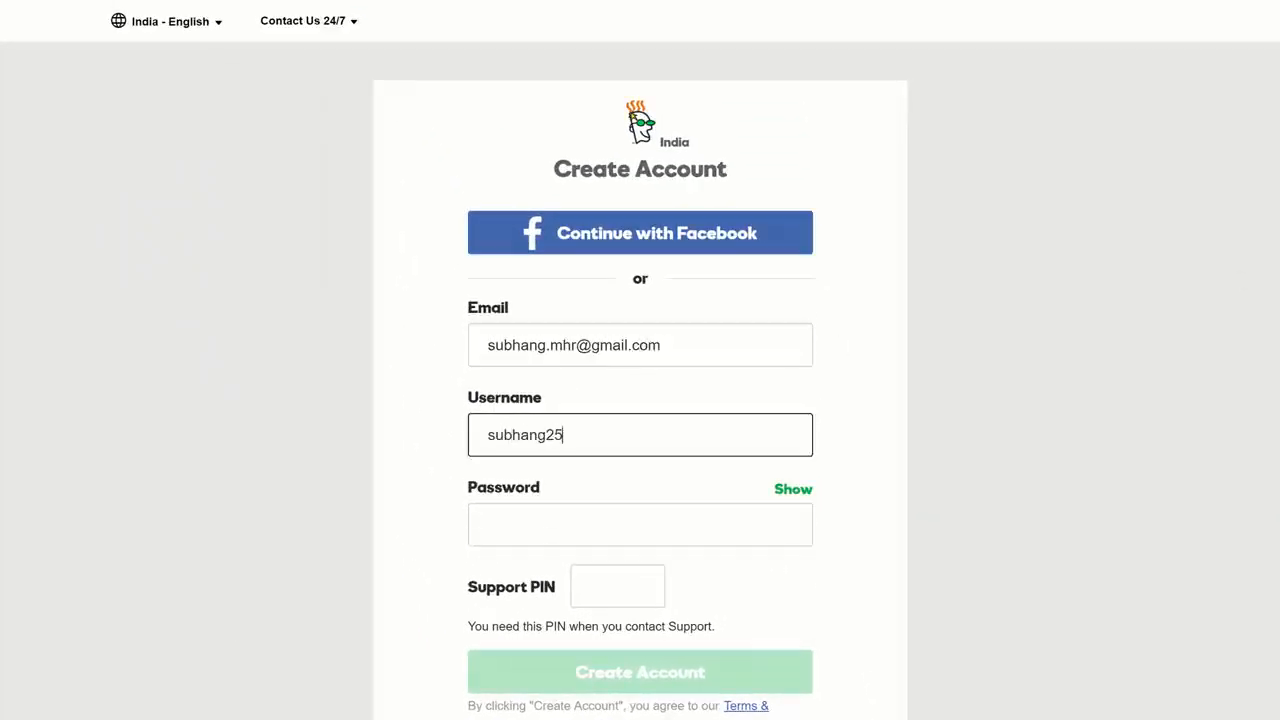
key(Tab)
text(•••••••••)
key(Tab)
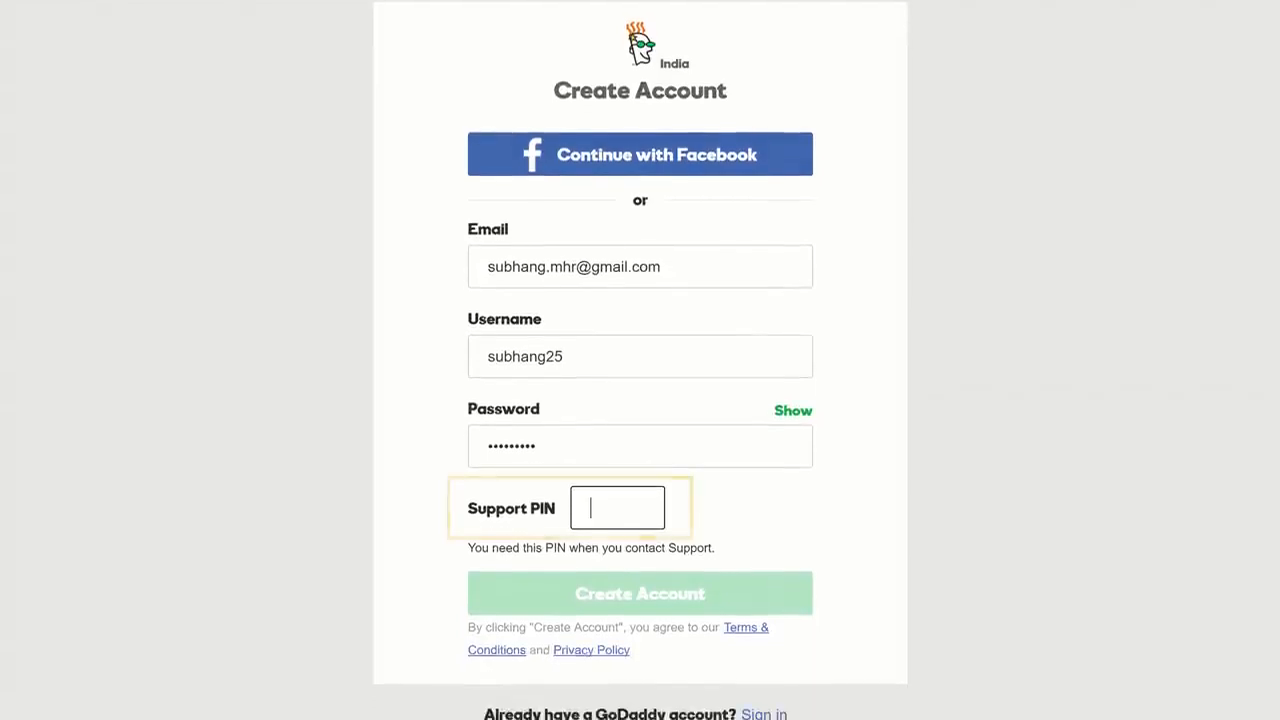
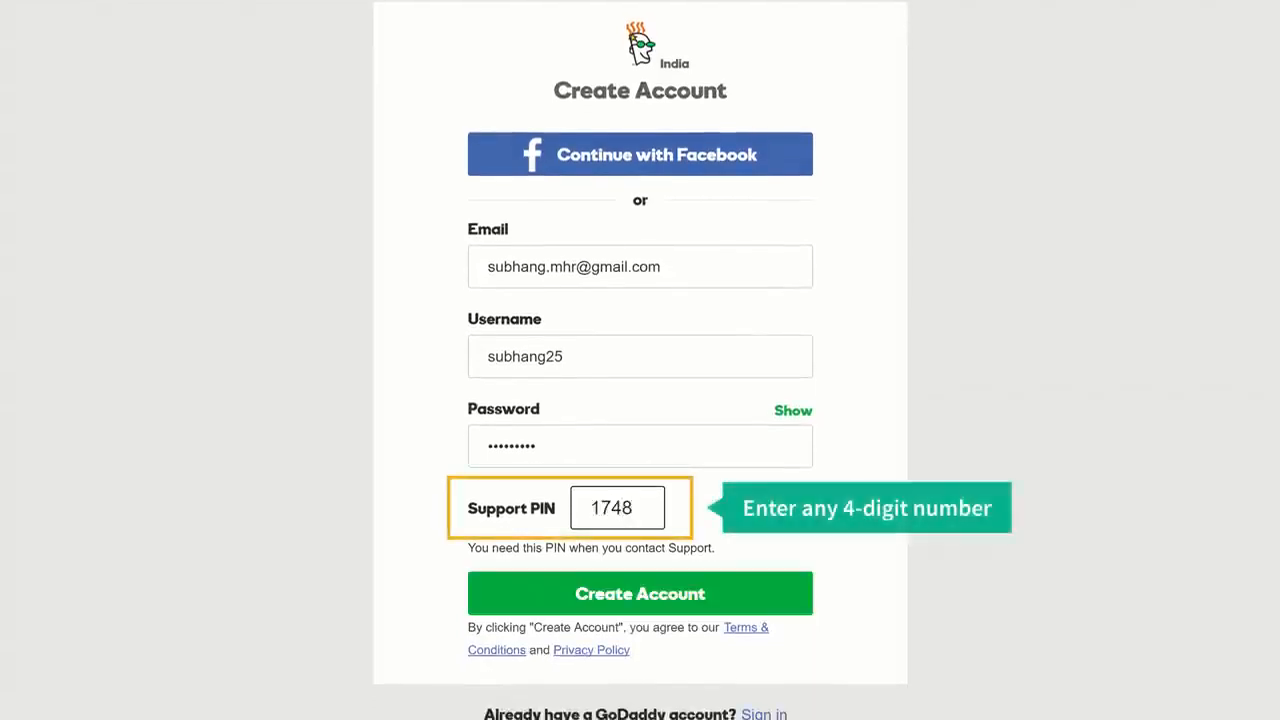
click(616, 610)
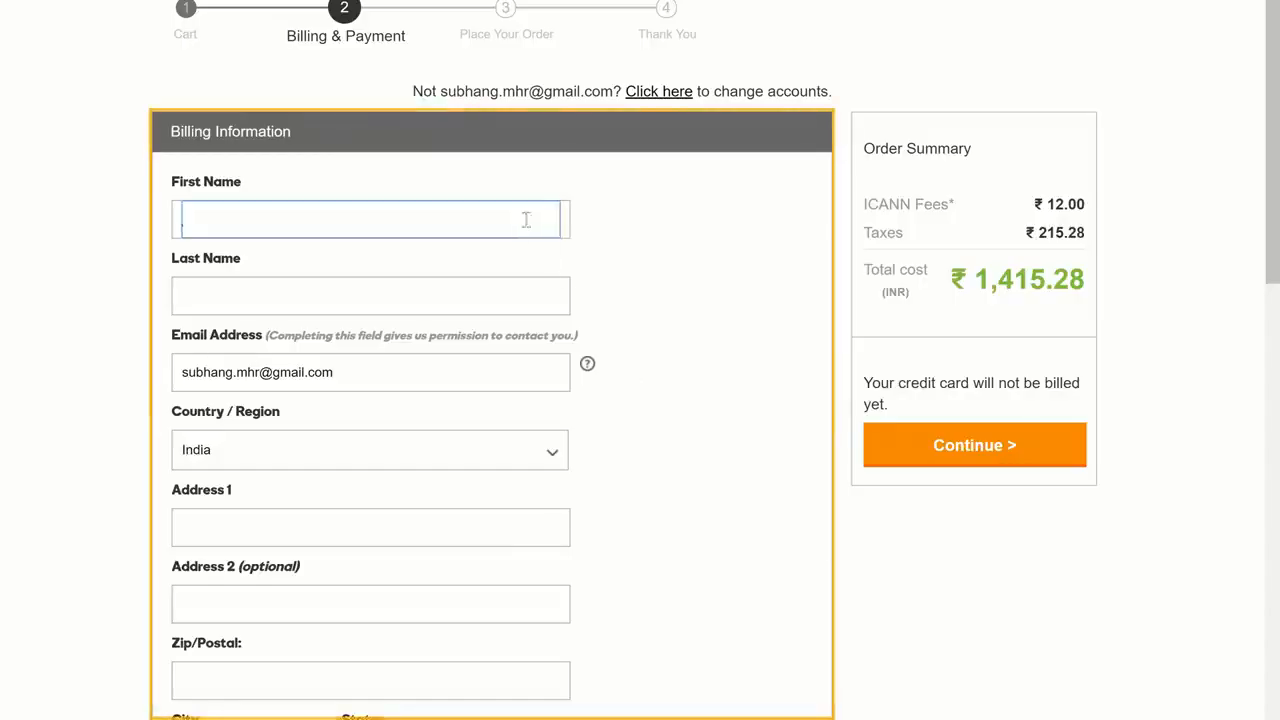
- Enter the billing first name, last name and street address
key(Tab)
click(528, 527)
scroll(528, 463, down, 5)
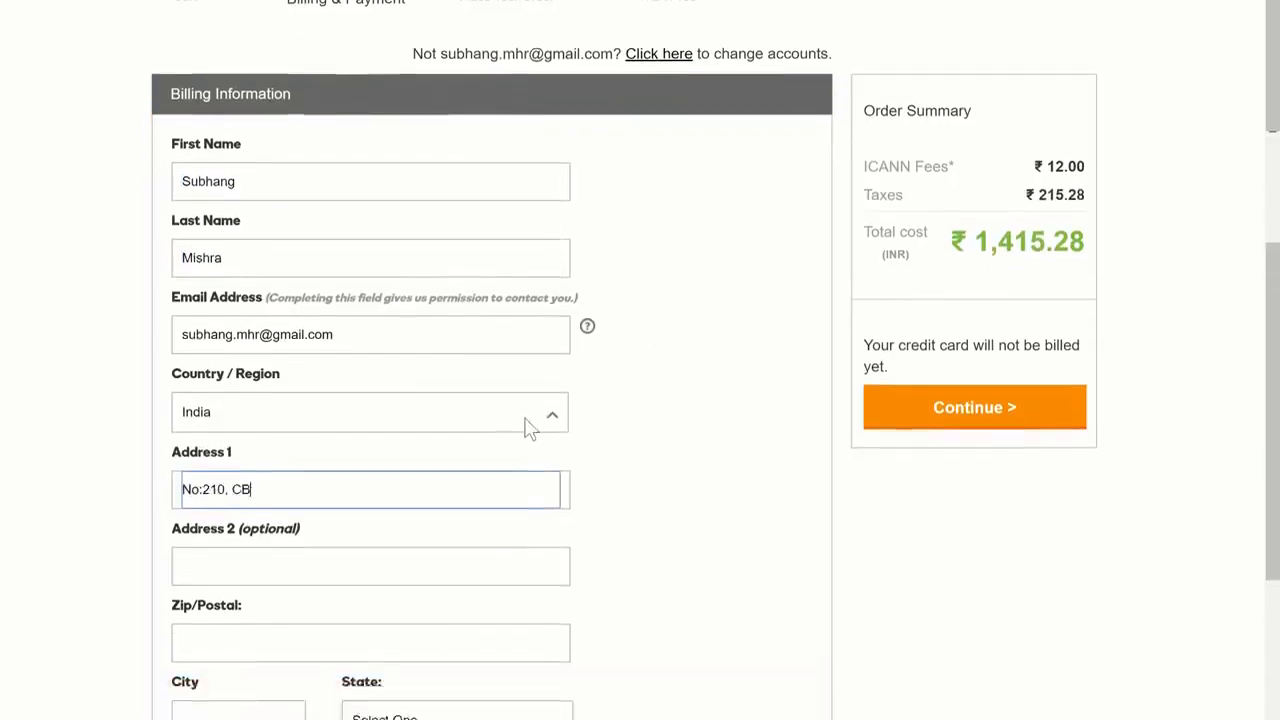
- Fill in zip code, city, state and phone, choose Net Banking, and continue to review
key(Tab)
key(Tab)
text(600021)
key(Tab)
text(Chenna)
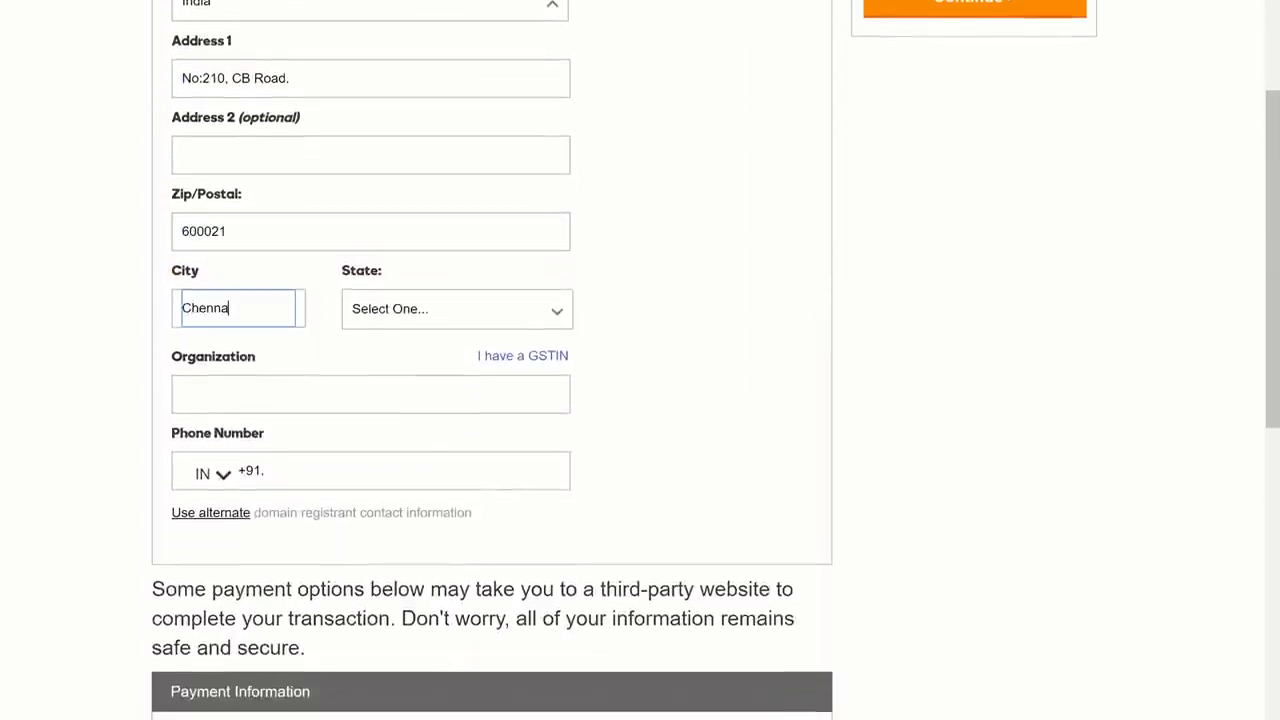
text(i)
key(Tab)
key(t)
key(Tab)
key(Tab)
scroll(491, 360, down, 7)
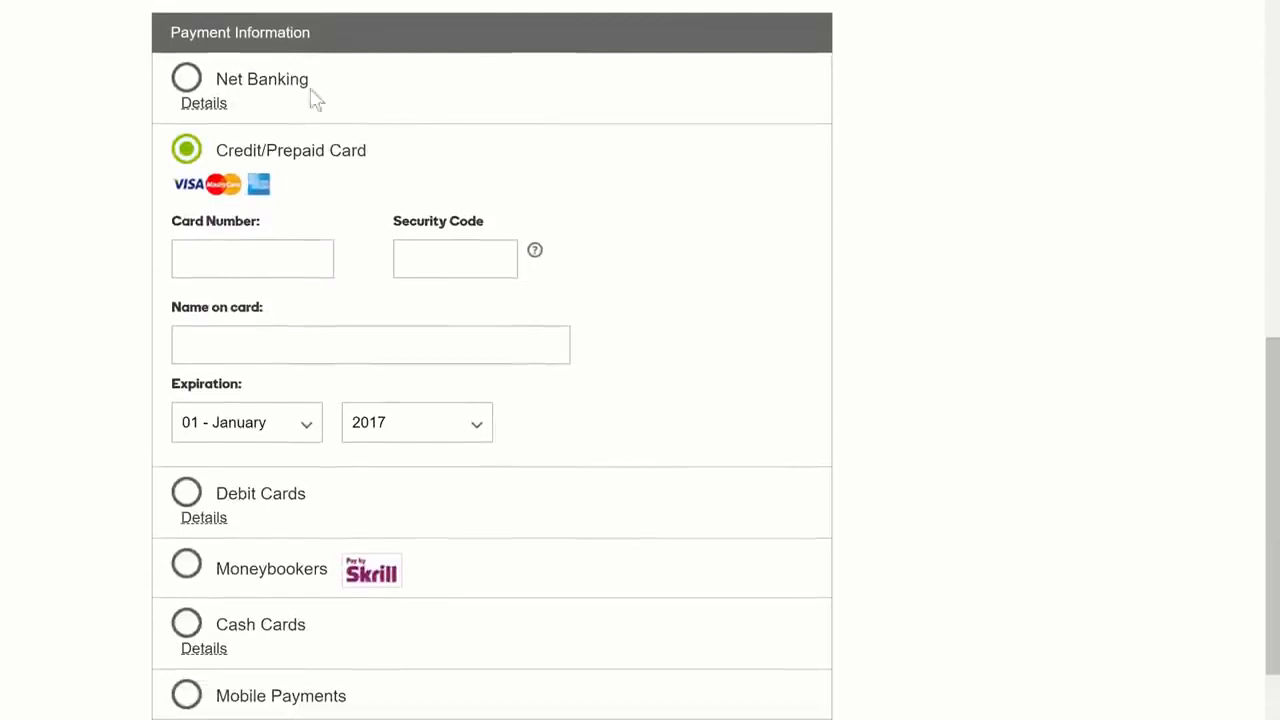
click(188, 80)
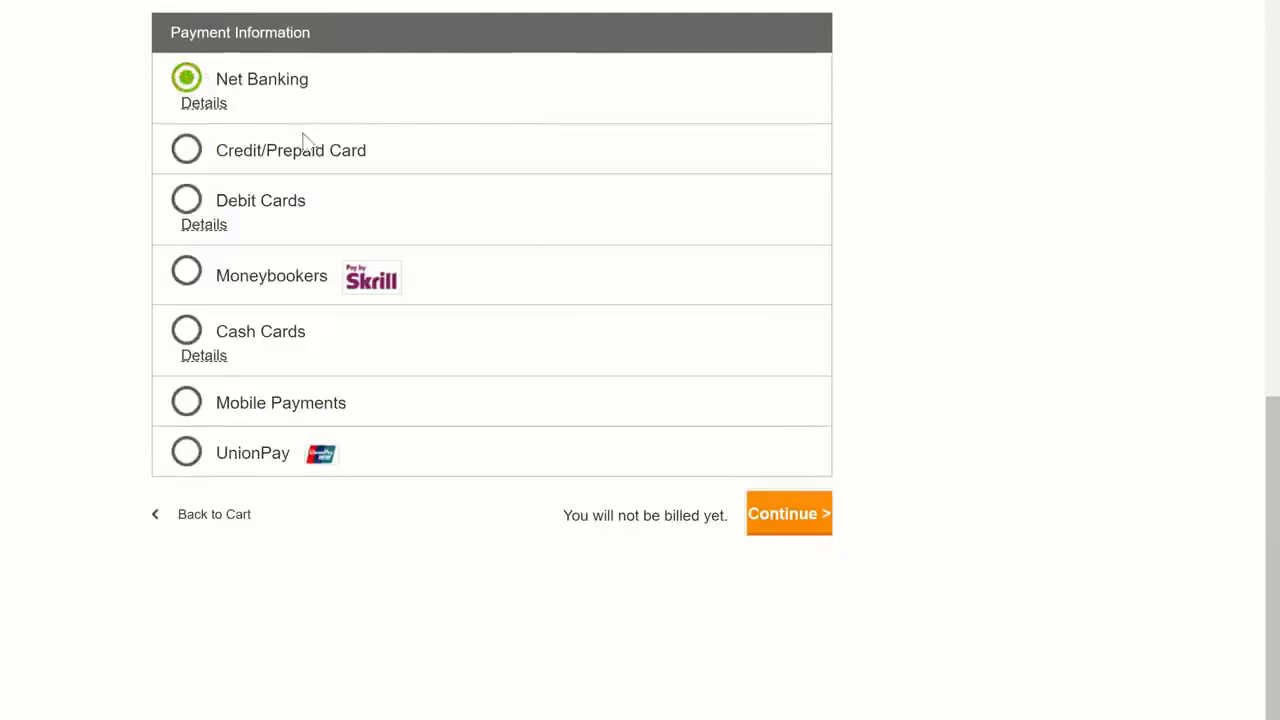
click(781, 518)
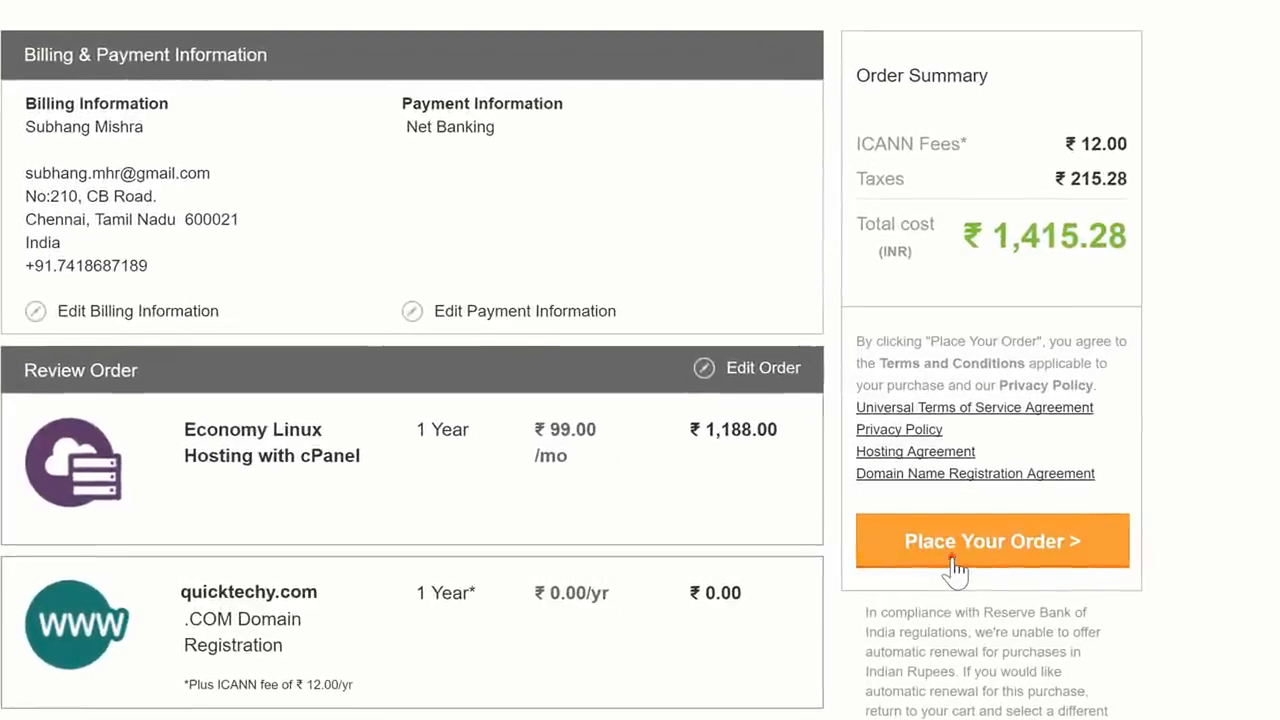
- Place the ₹1,415.28 order and pay via SBI net banking, confirming with the security password
click(957, 566)
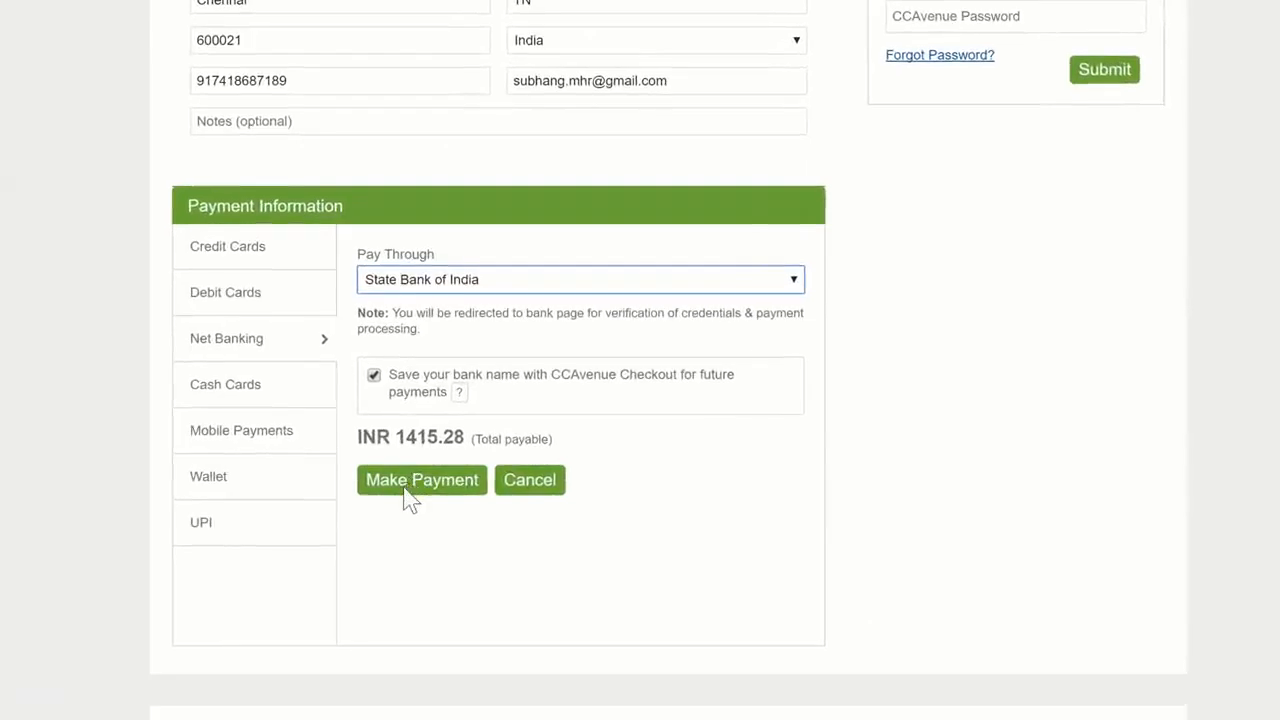
click(410, 485)
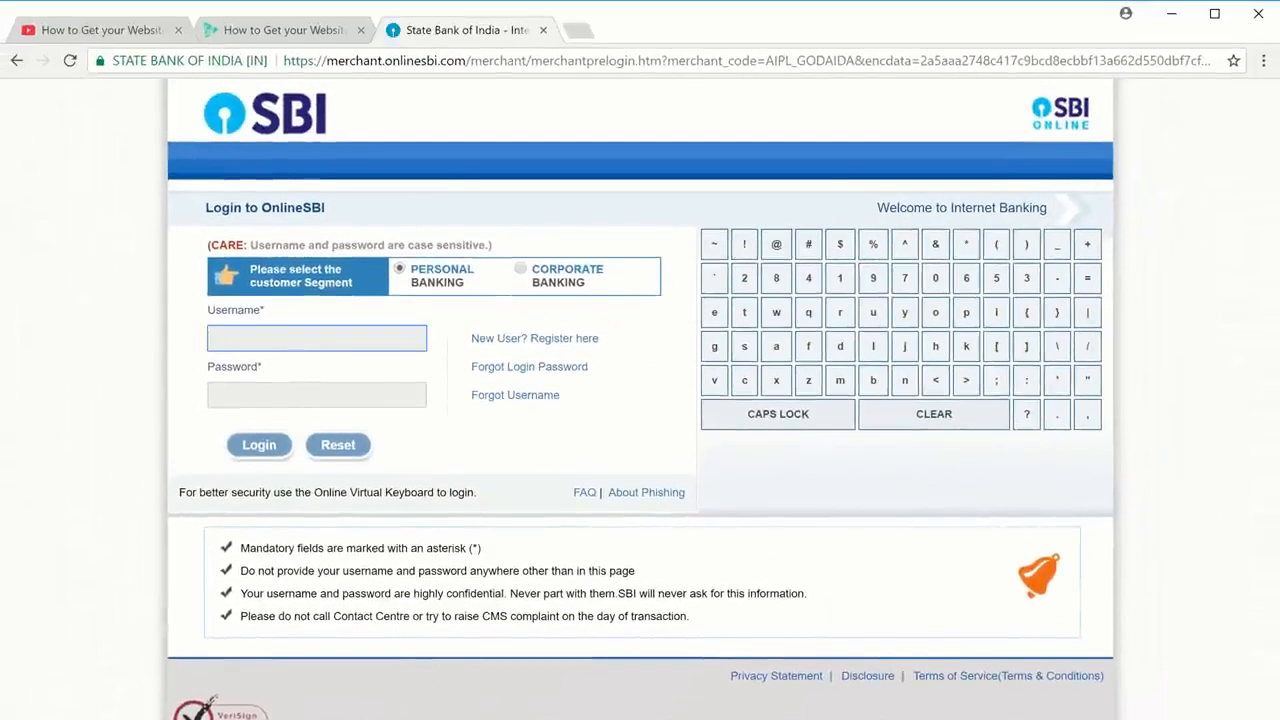
key(Tab)
text(**********)
key(Return)
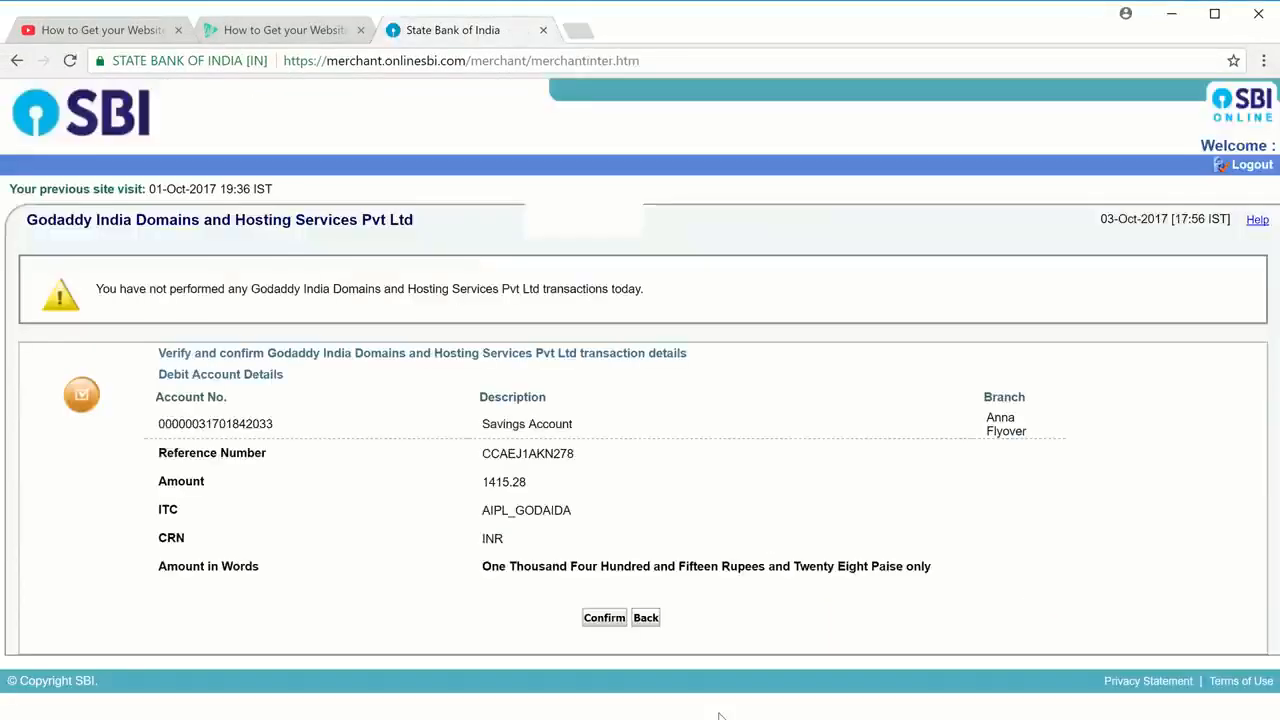
click(604, 618)
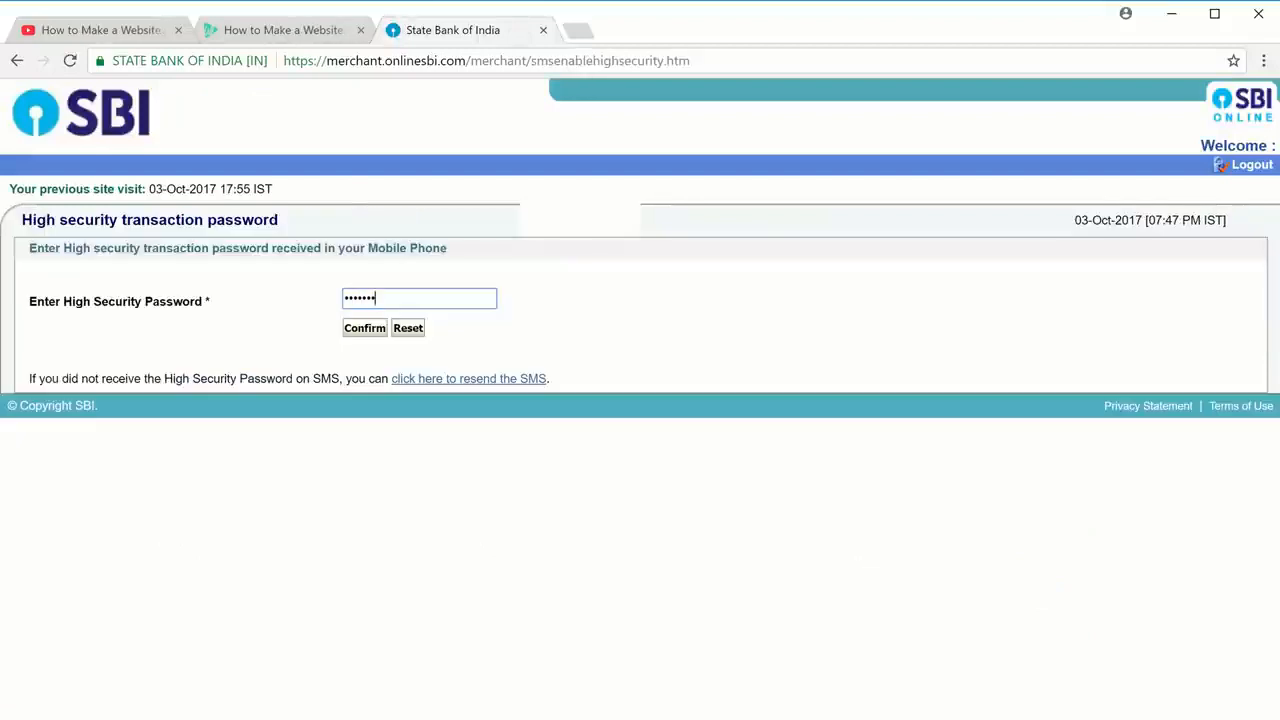
click(365, 334)
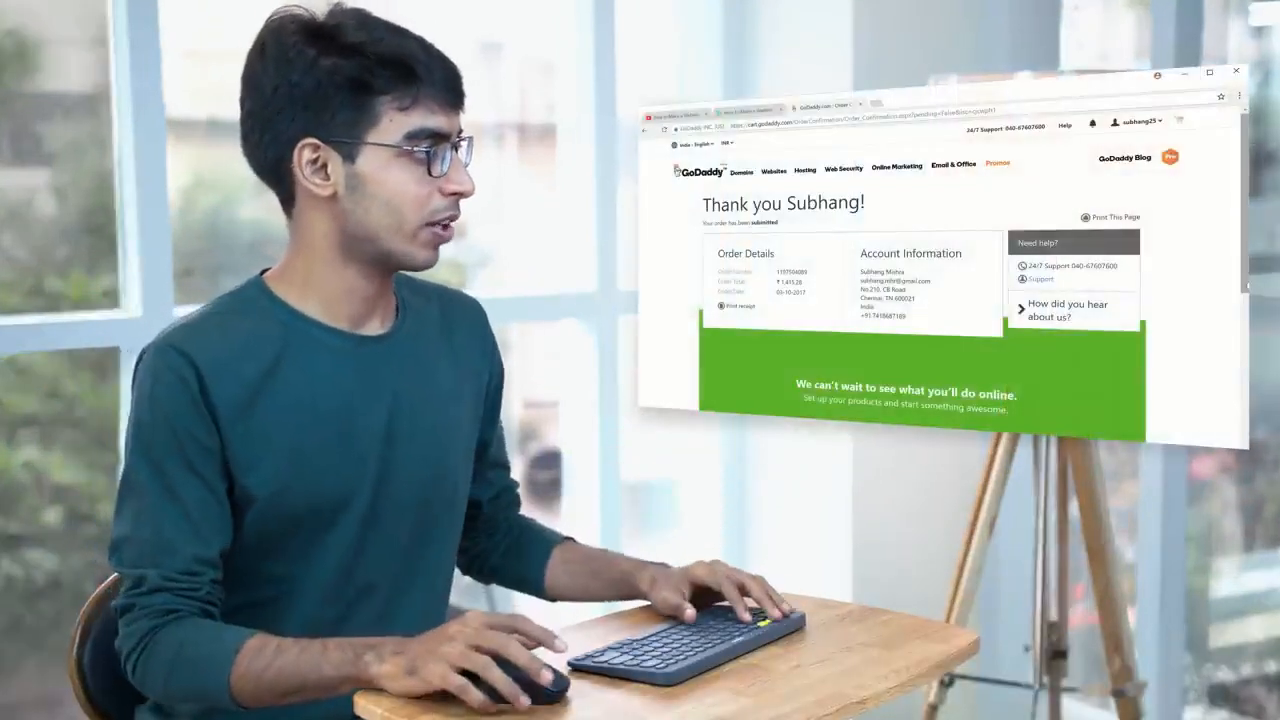
- Start a Managed WordPress brand new site and choose quicktechy.com as its domain
scroll(920, 300, down, 3)
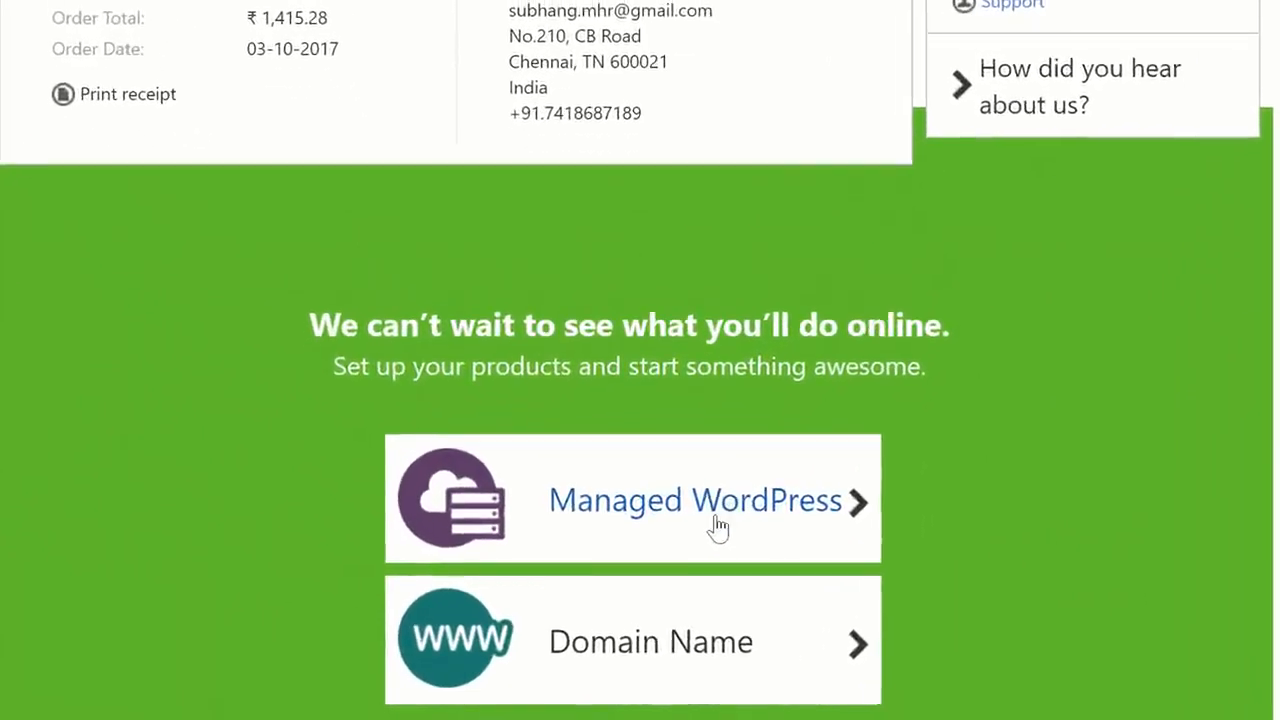
click(714, 527)
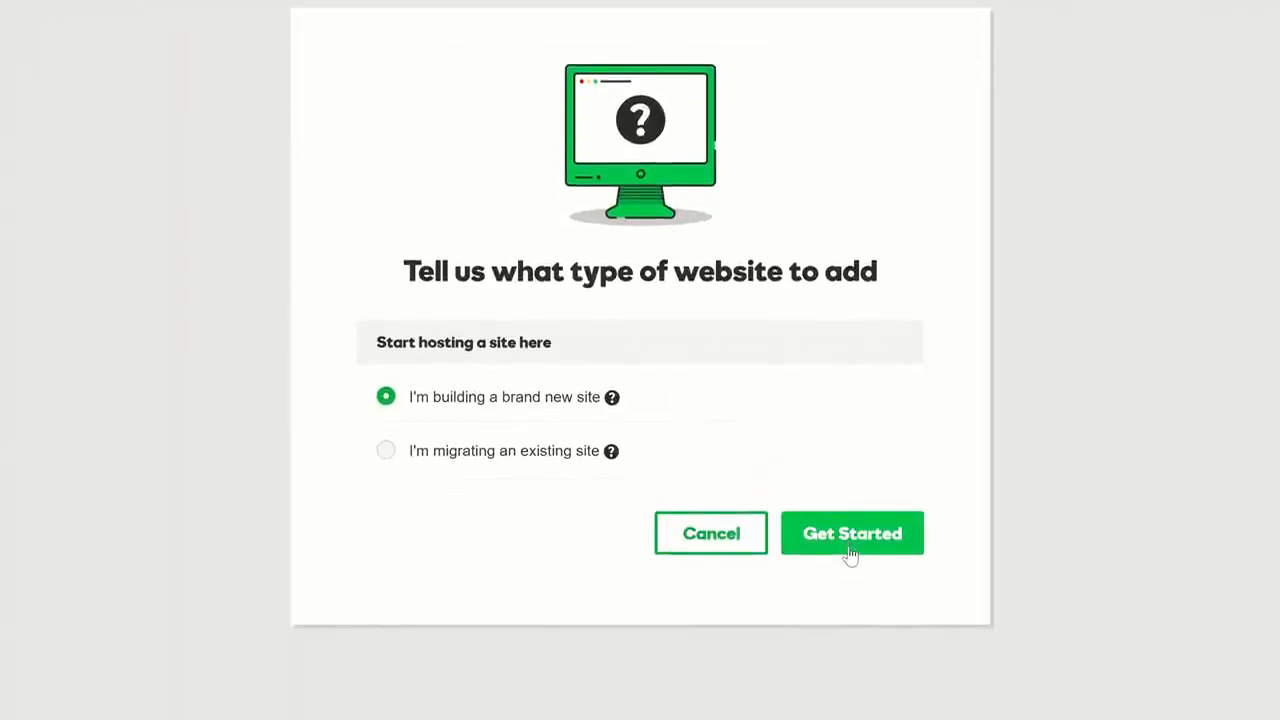
click(849, 556)
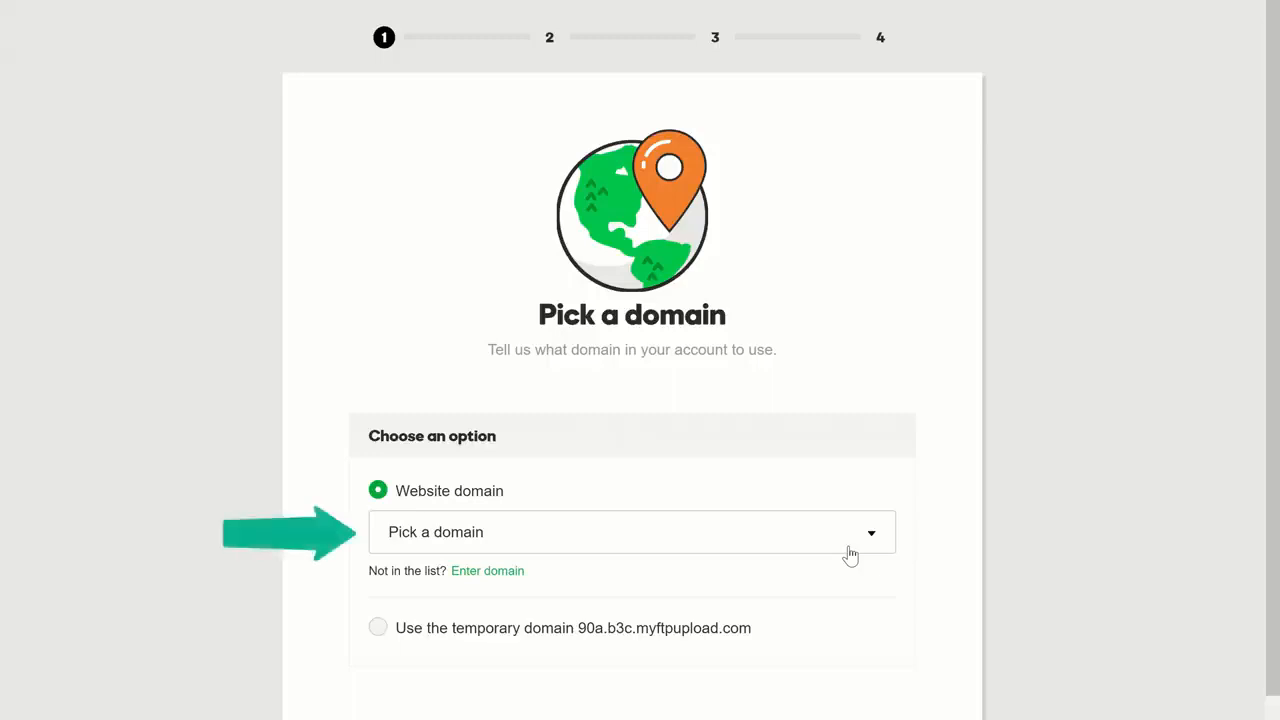
click(849, 549)
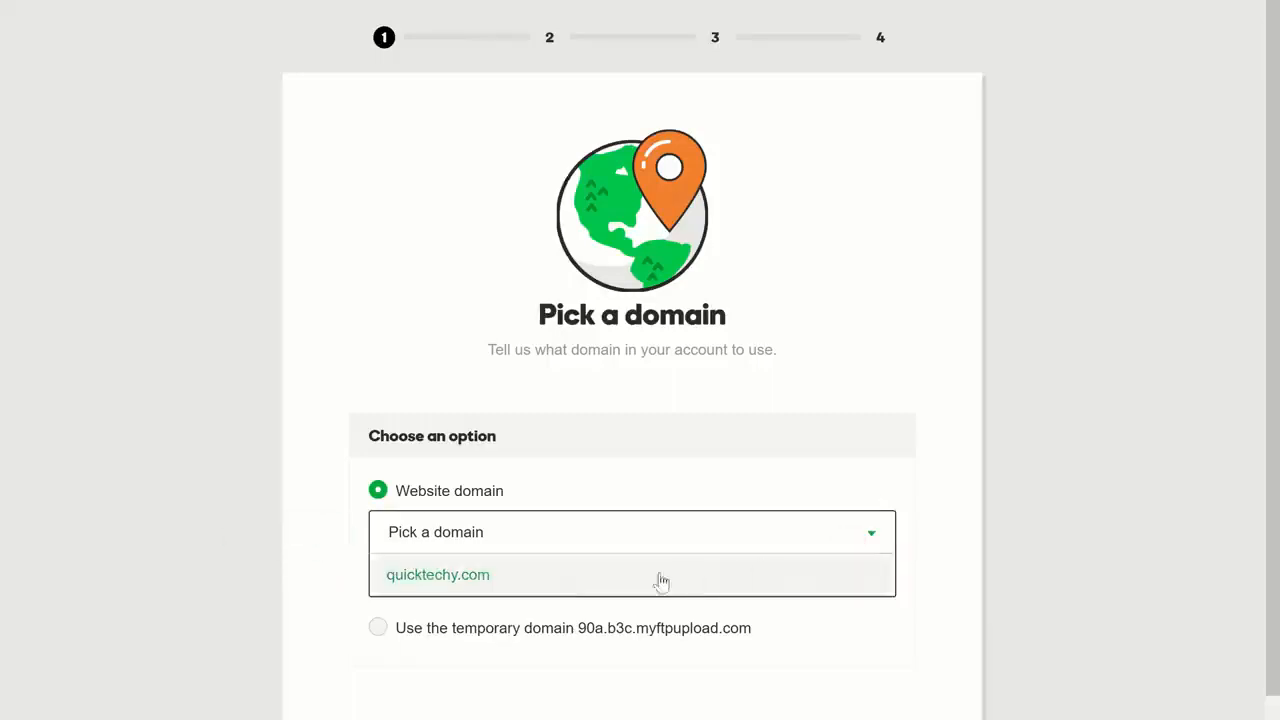
click(430, 590)
scroll(862, 563, down, 1)
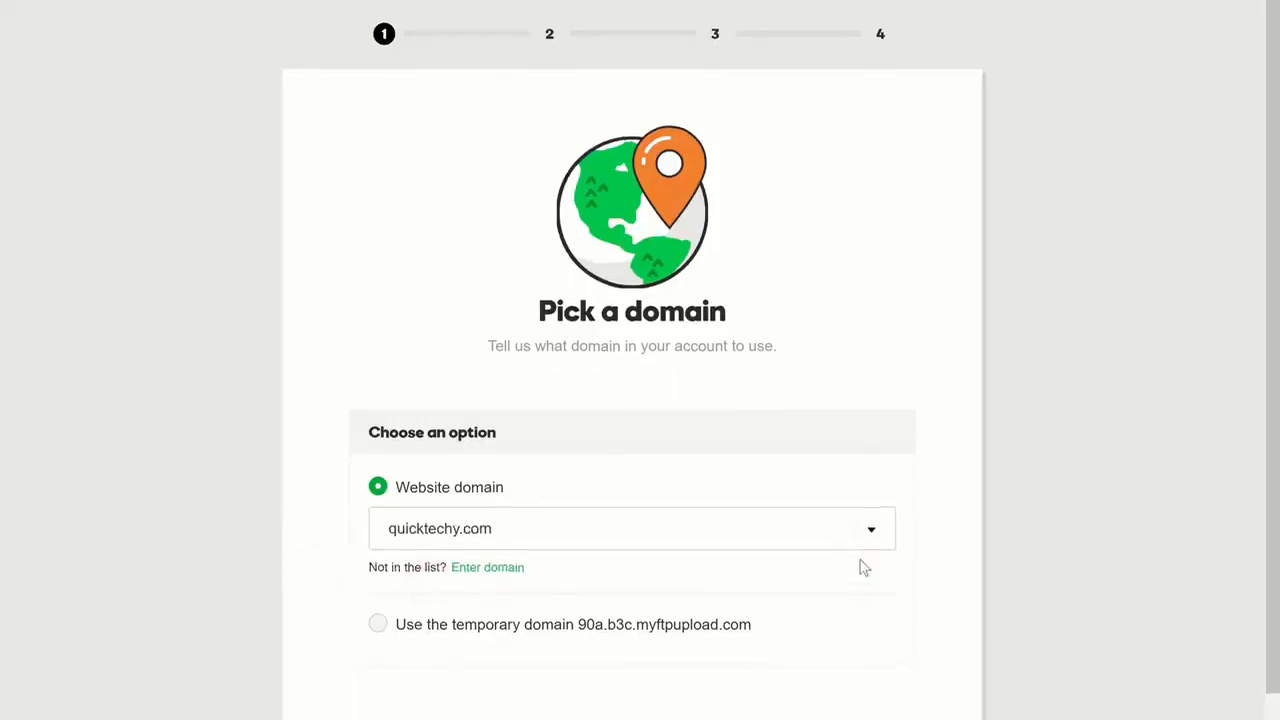
- Keep the Europe data center, set a WordPress admin username and password, and install
click(854, 650)
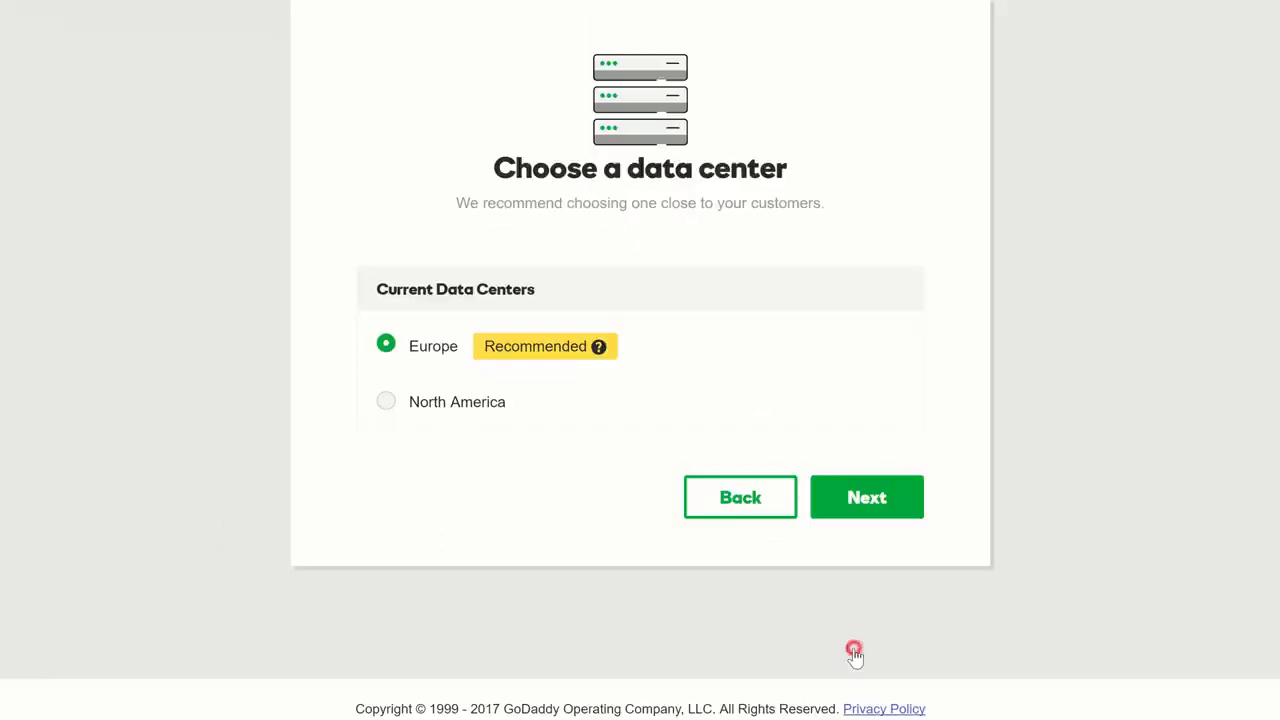
click(868, 520)
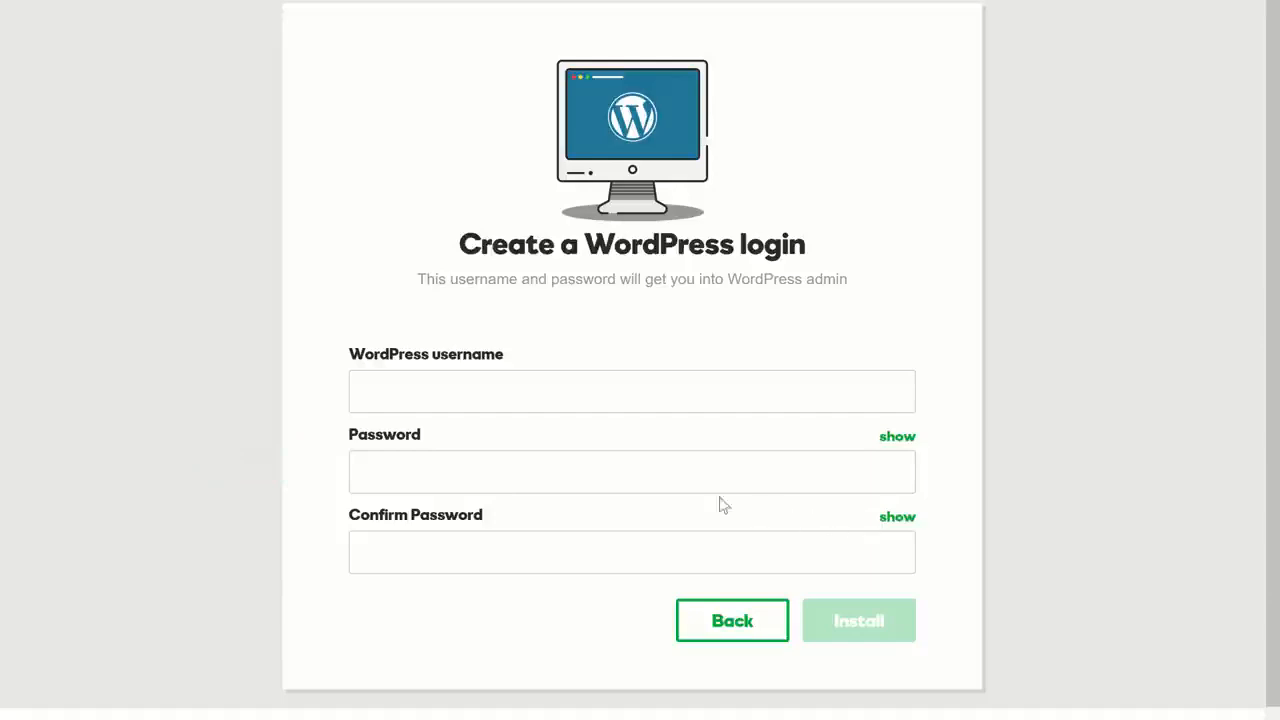
click(401, 398)
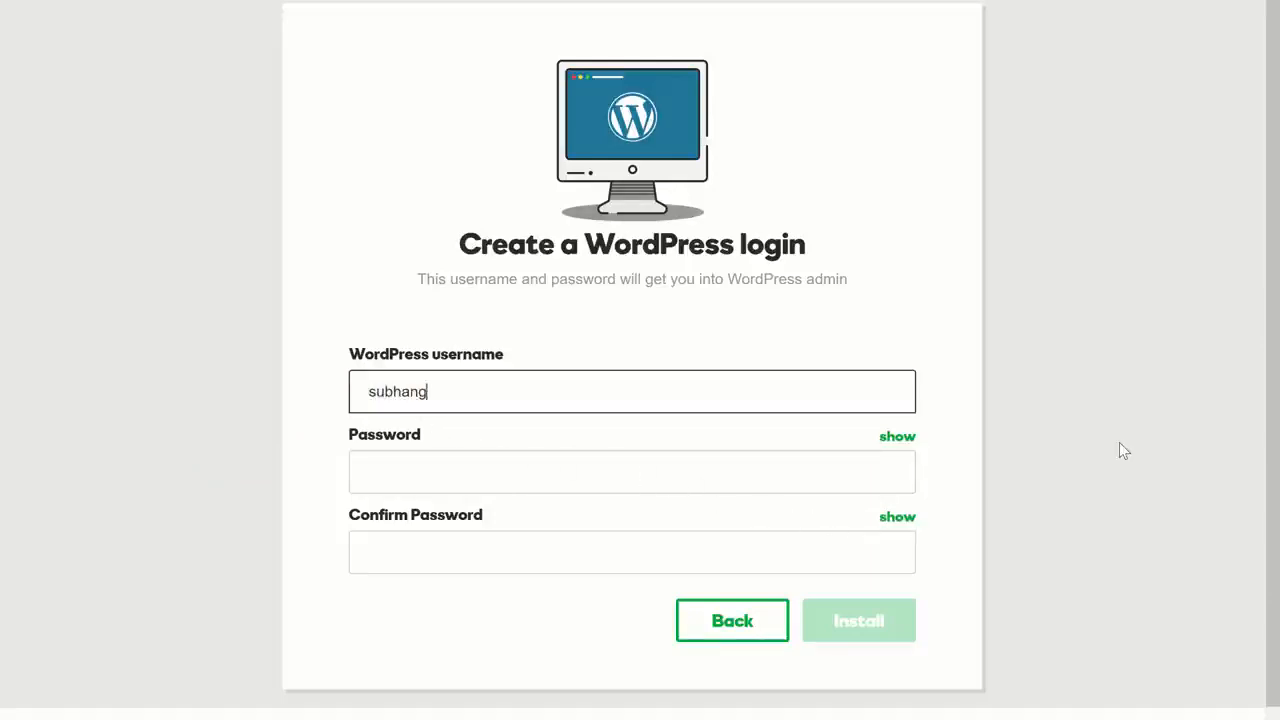
key(Tab)
key(Tab)
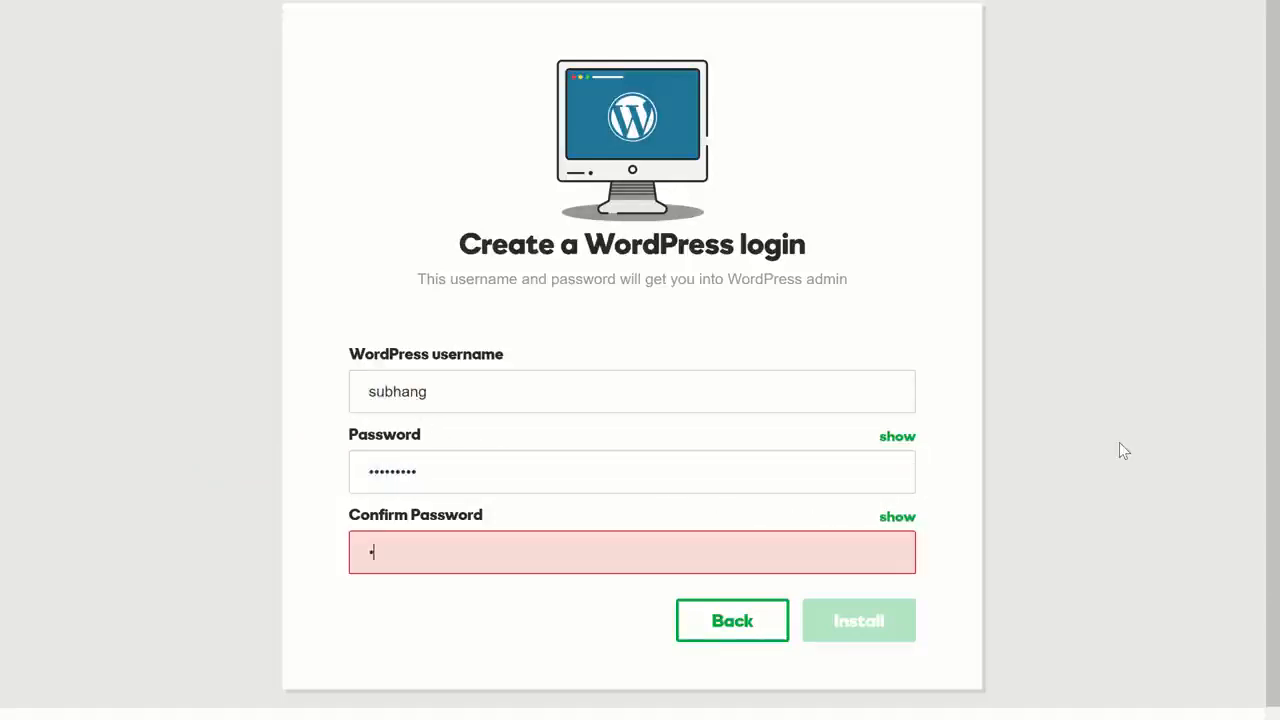
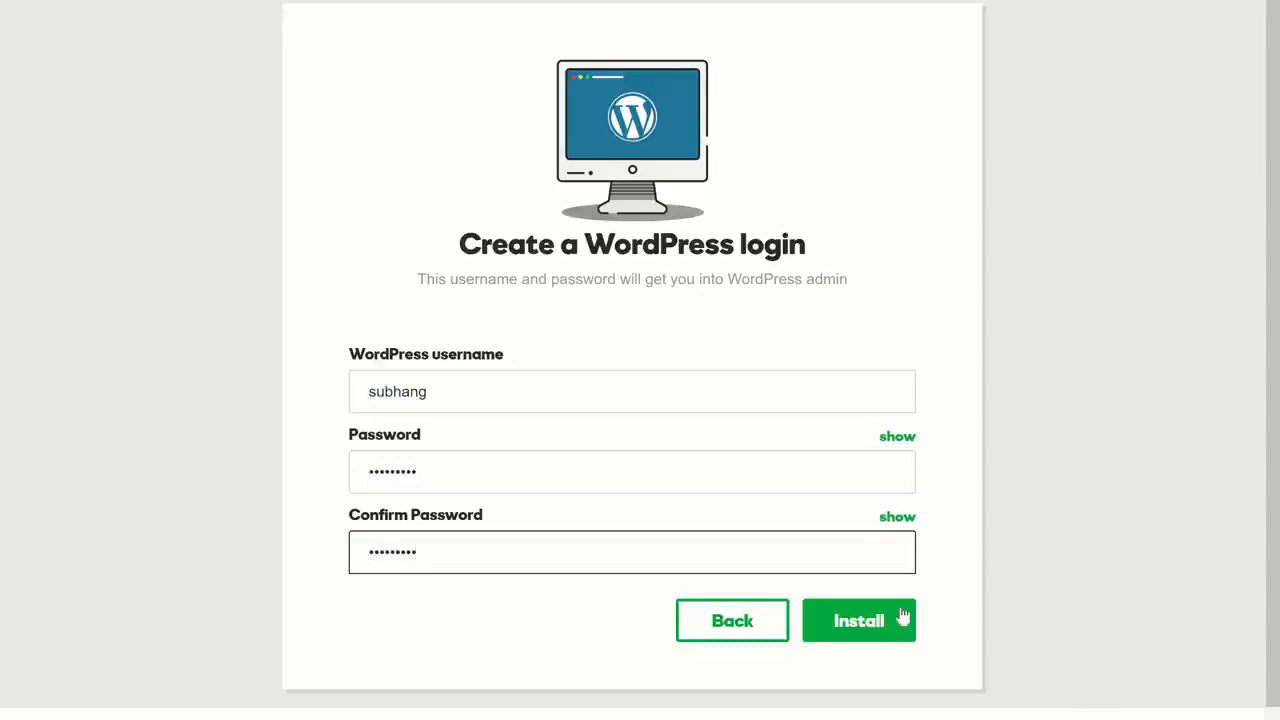
click(857, 640)
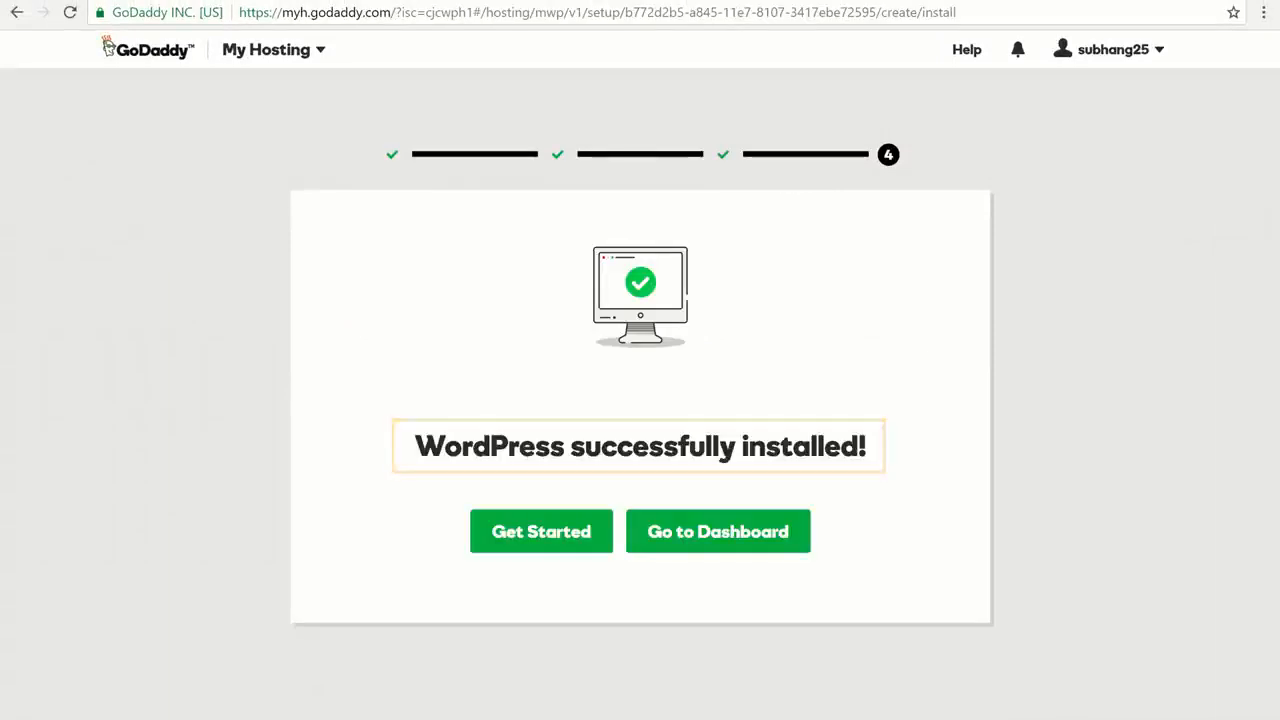
- Enter the new WordPress site and decline the Quick Start Wizard, confirming the exit
click(518, 548)
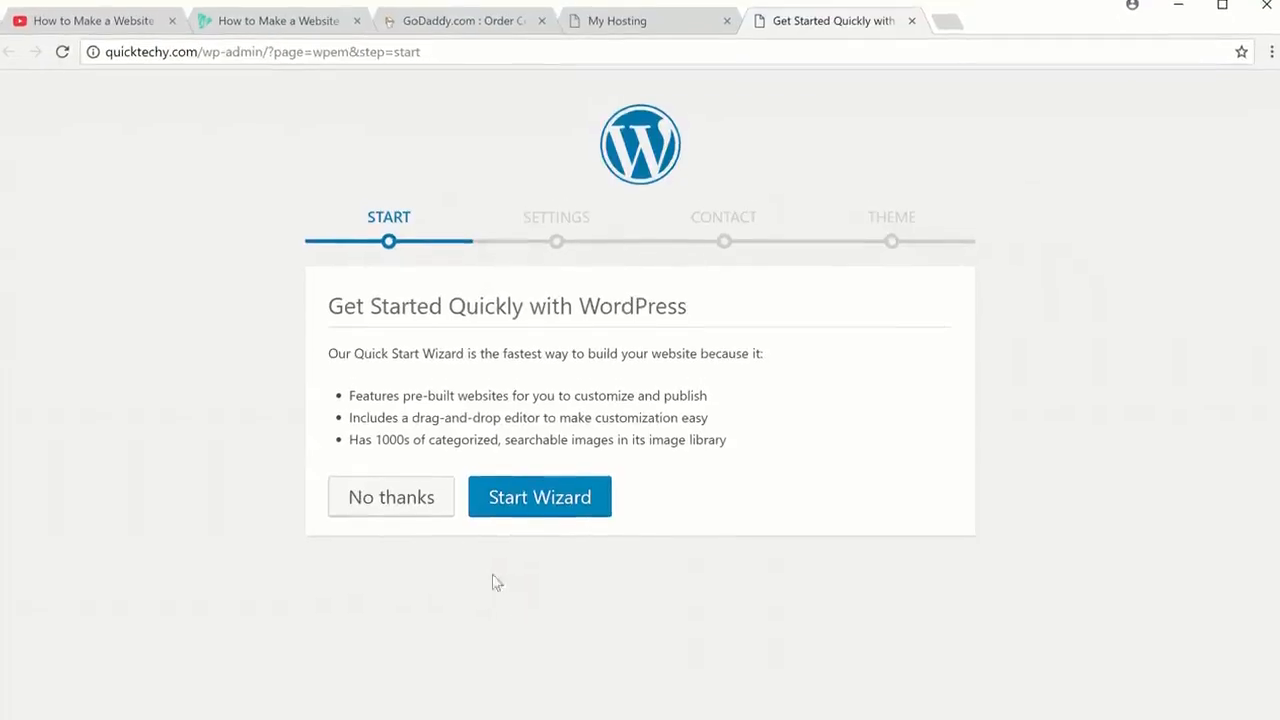
click(357, 494)
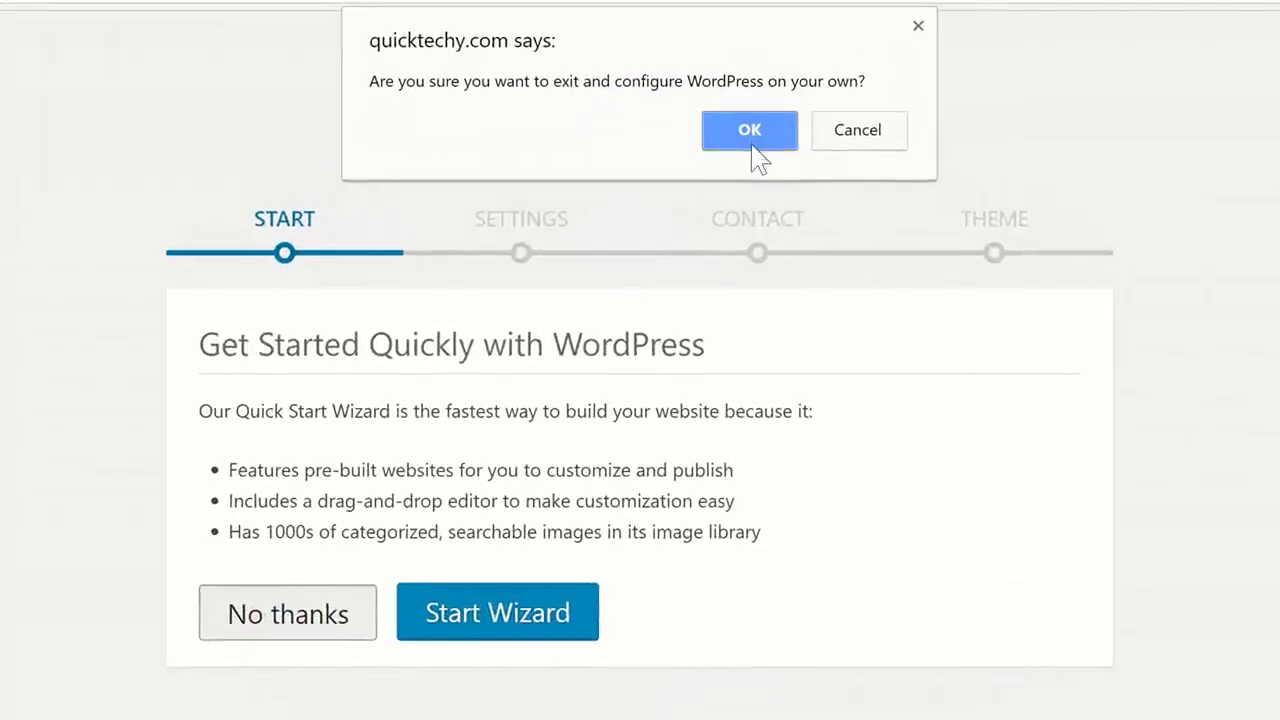
click(750, 147)
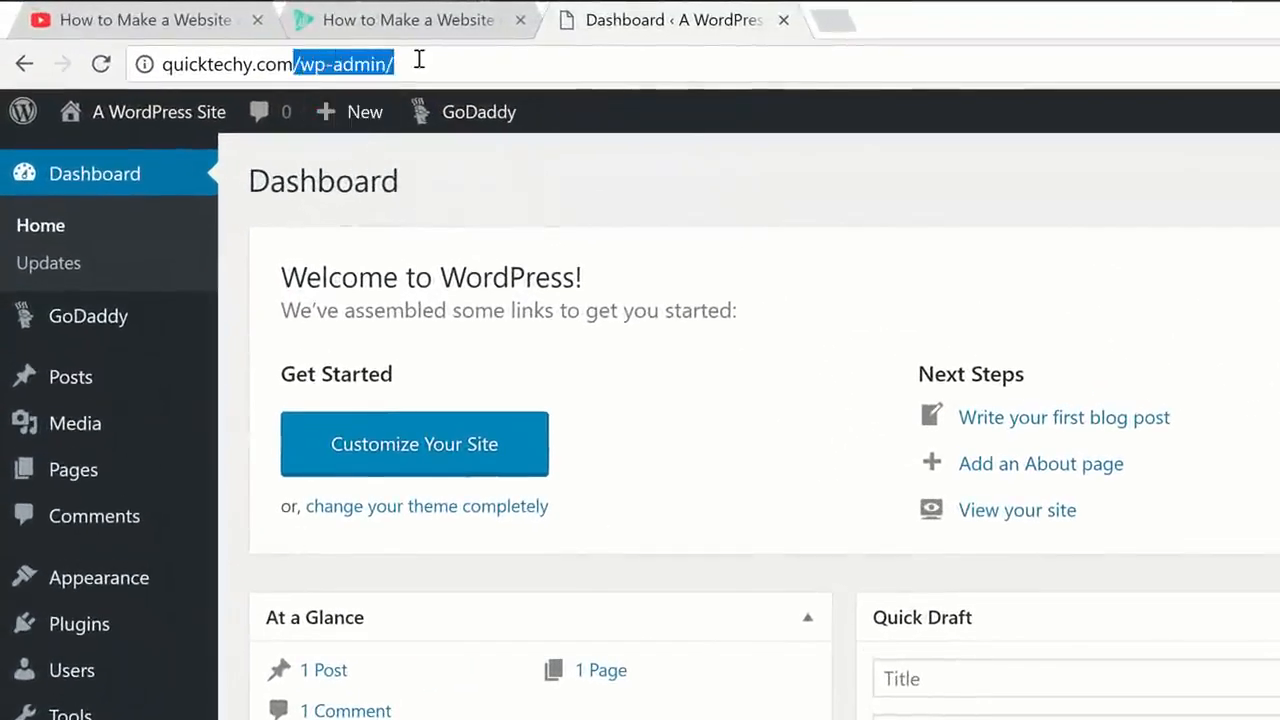
- View the live quicktechy.com homepage, then go to Appearance > Themes > Add New
key(BackSpace)
key(Return)
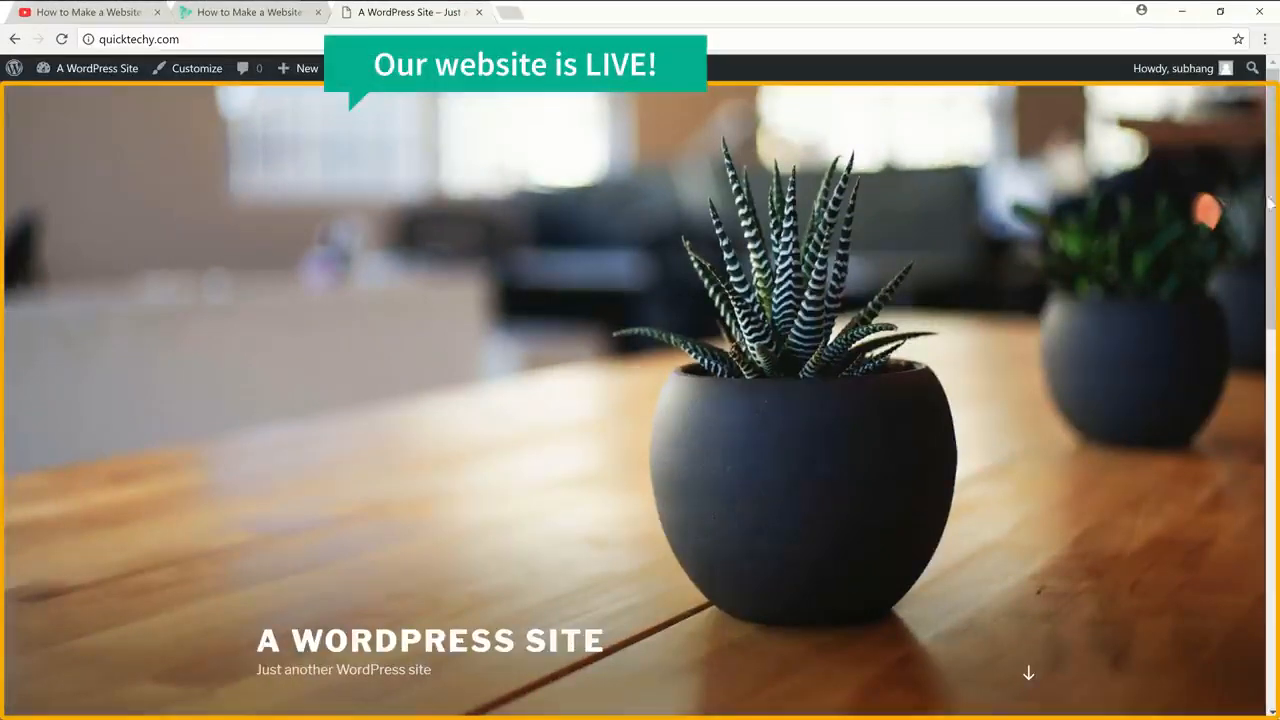
scroll(1269, 202, down, 2)
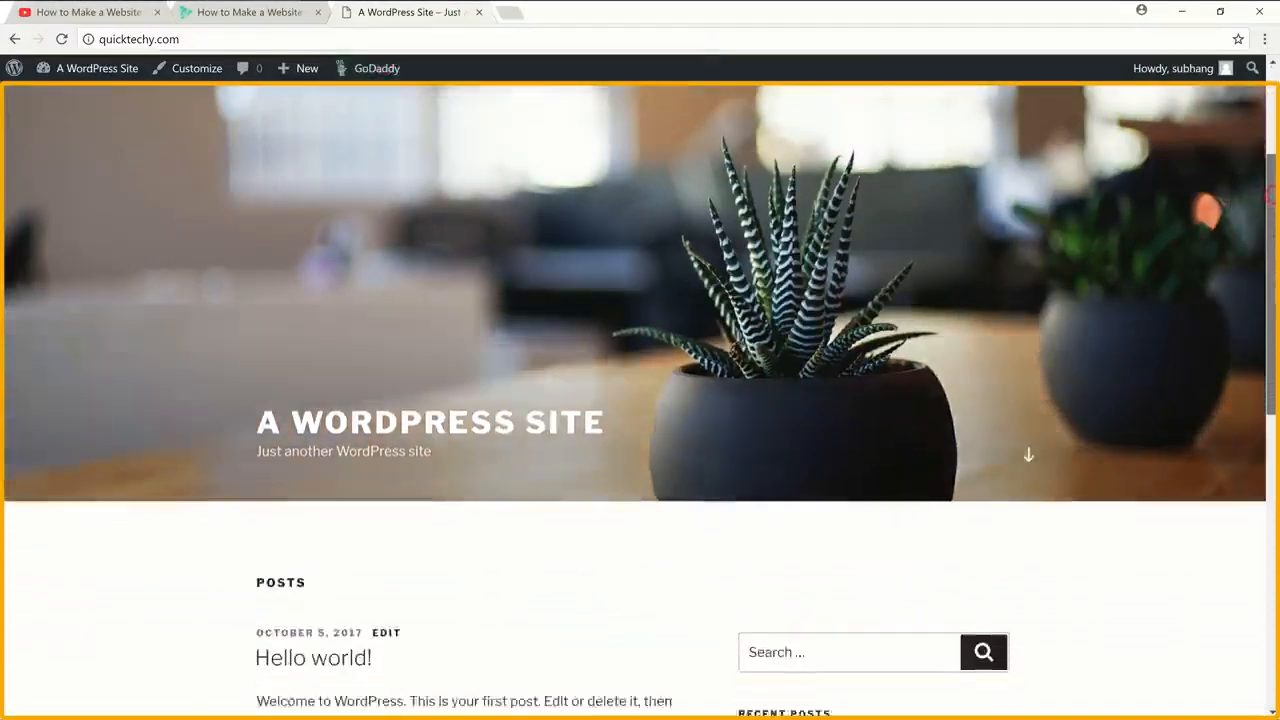
scroll(1269, 195, down, 2)
scroll(1269, 195, up, 4)
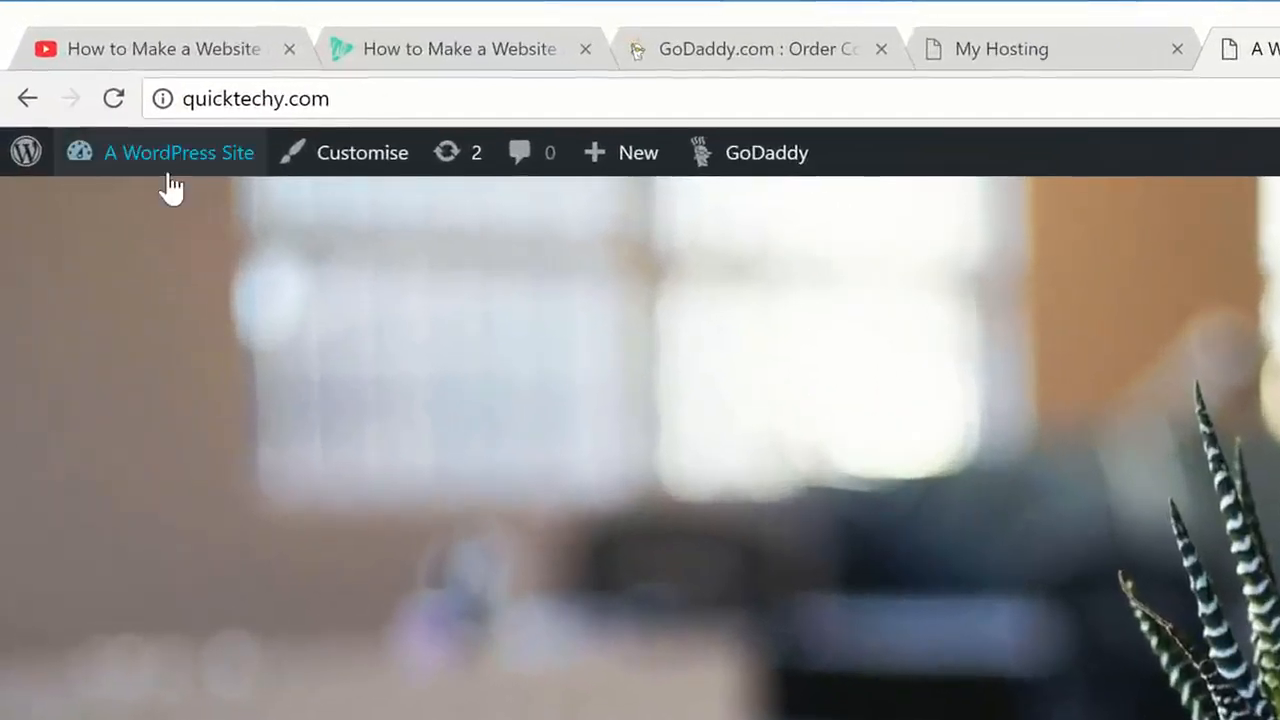
mouse_move(166, 180)
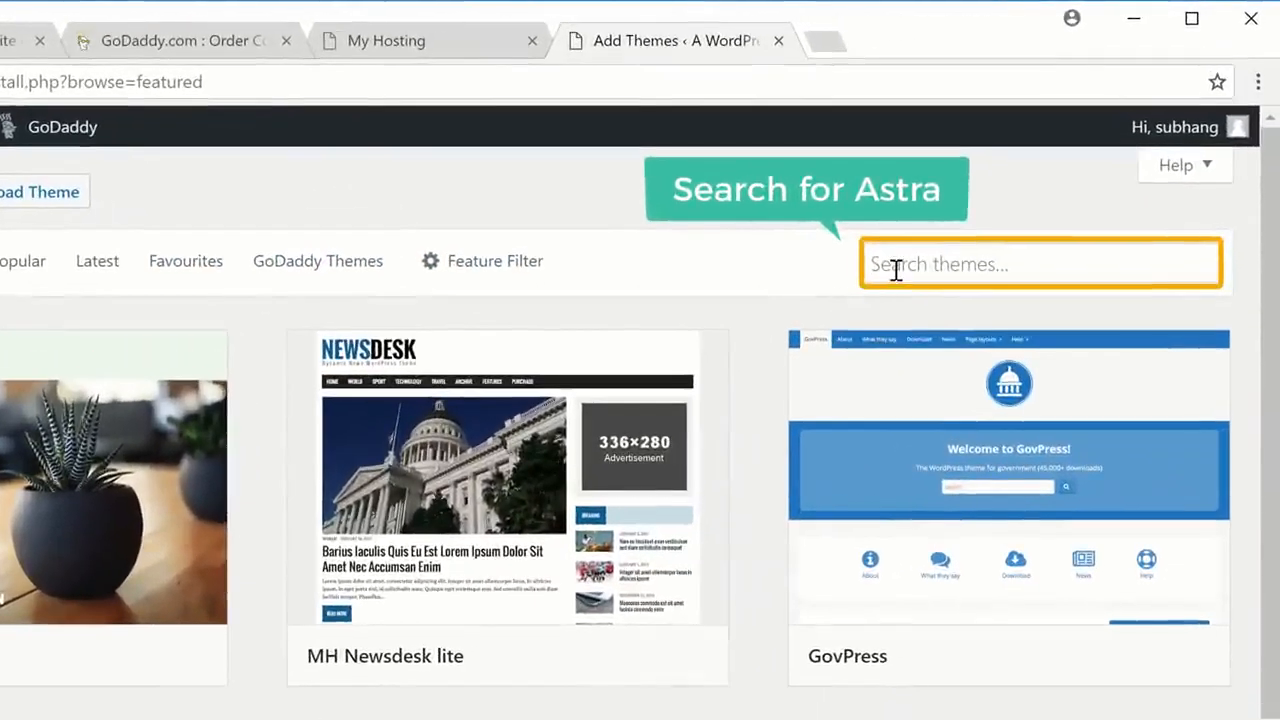
- Search for Astra, install it and activate it as the site theme
text(Astra)
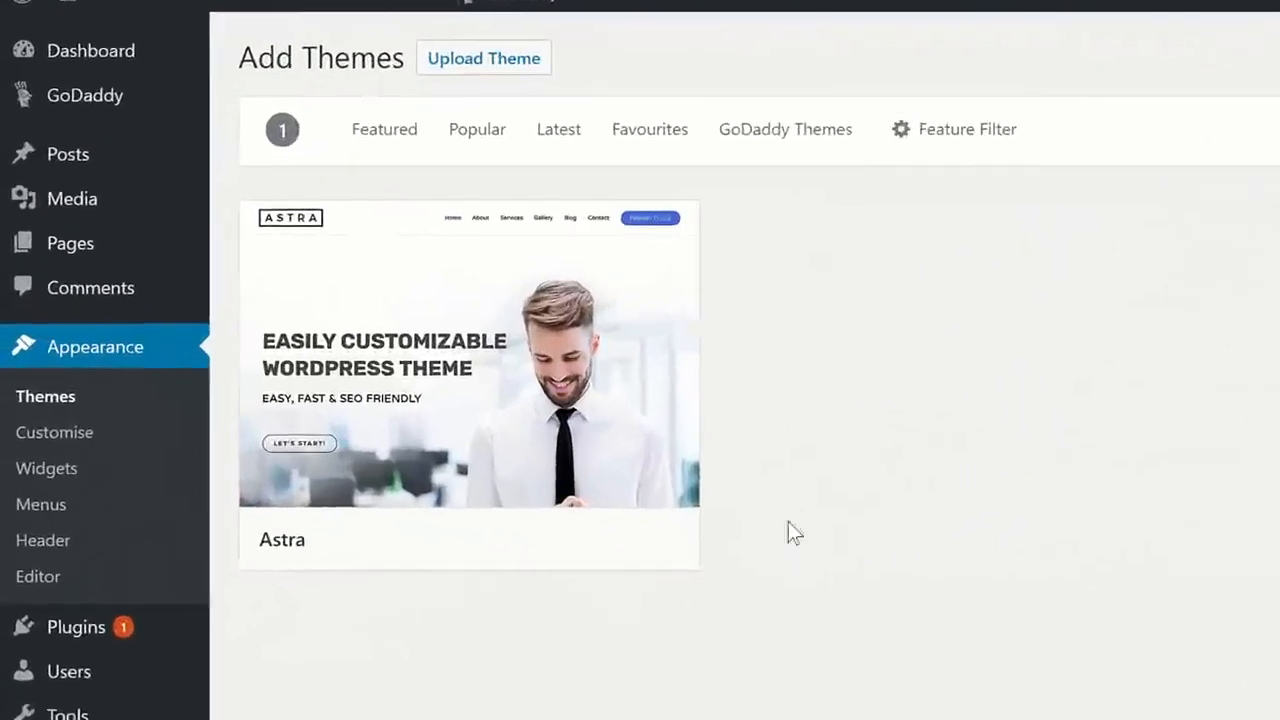
mouse_move(434, 512)
click(576, 560)
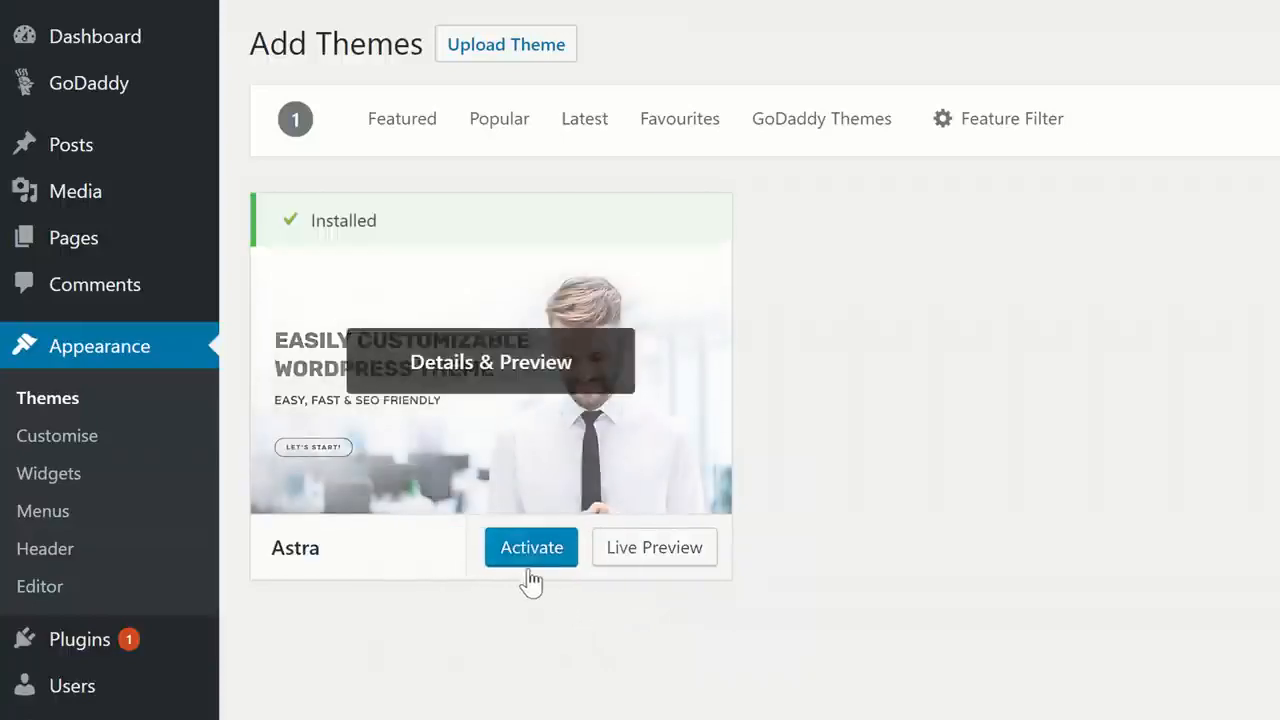
click(526, 562)
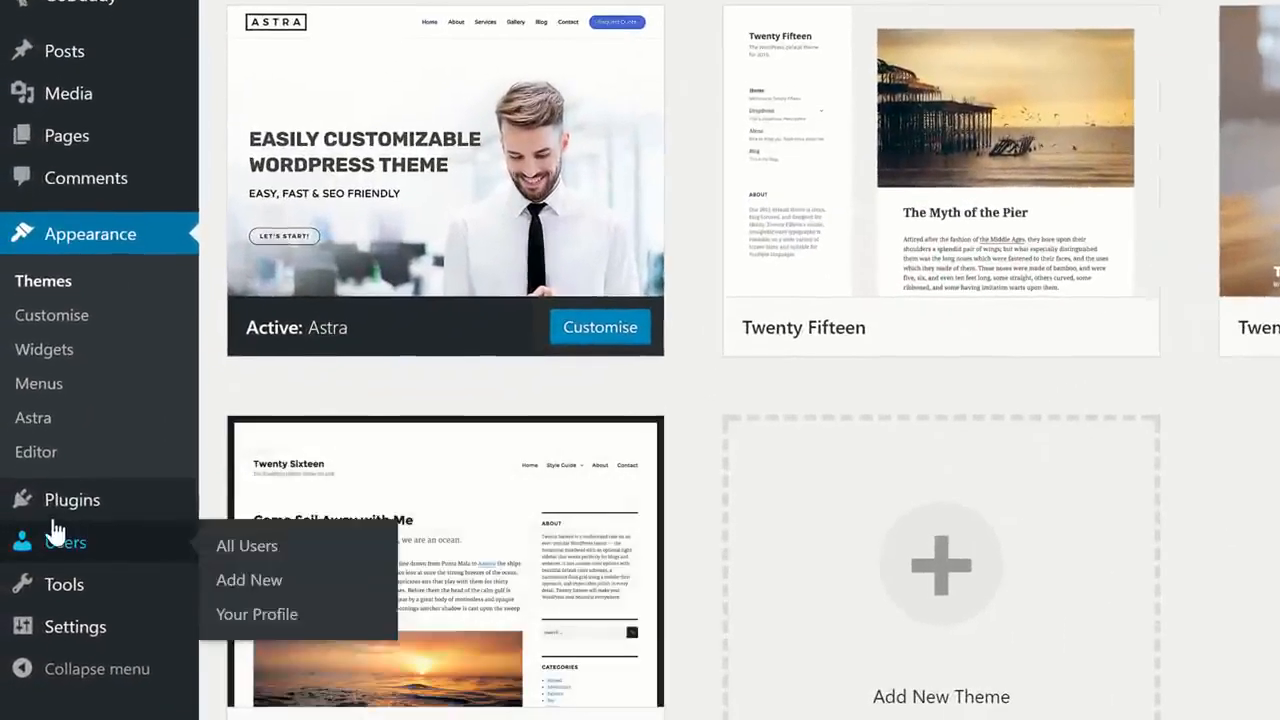
mouse_move(40, 566)
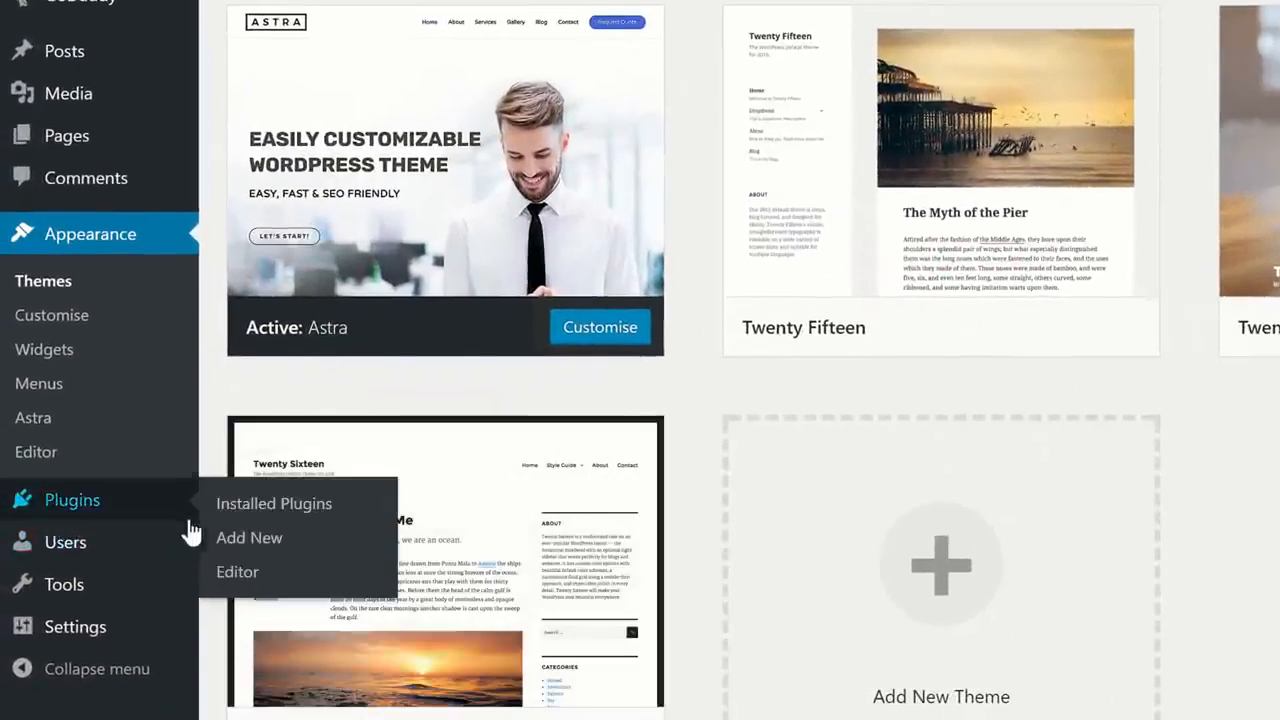
- Find and activate the Astra Starter Sites plugin, then open its starter site library
click(250, 545)
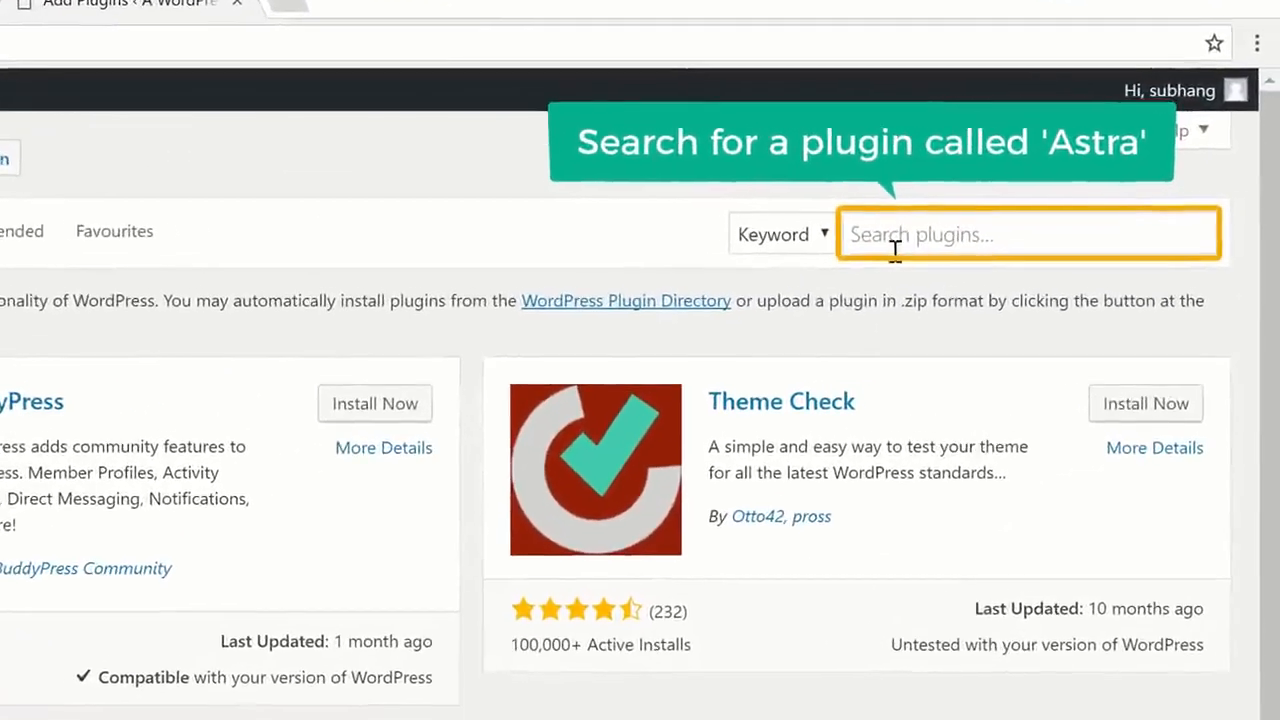
click(986, 213)
text(astra)
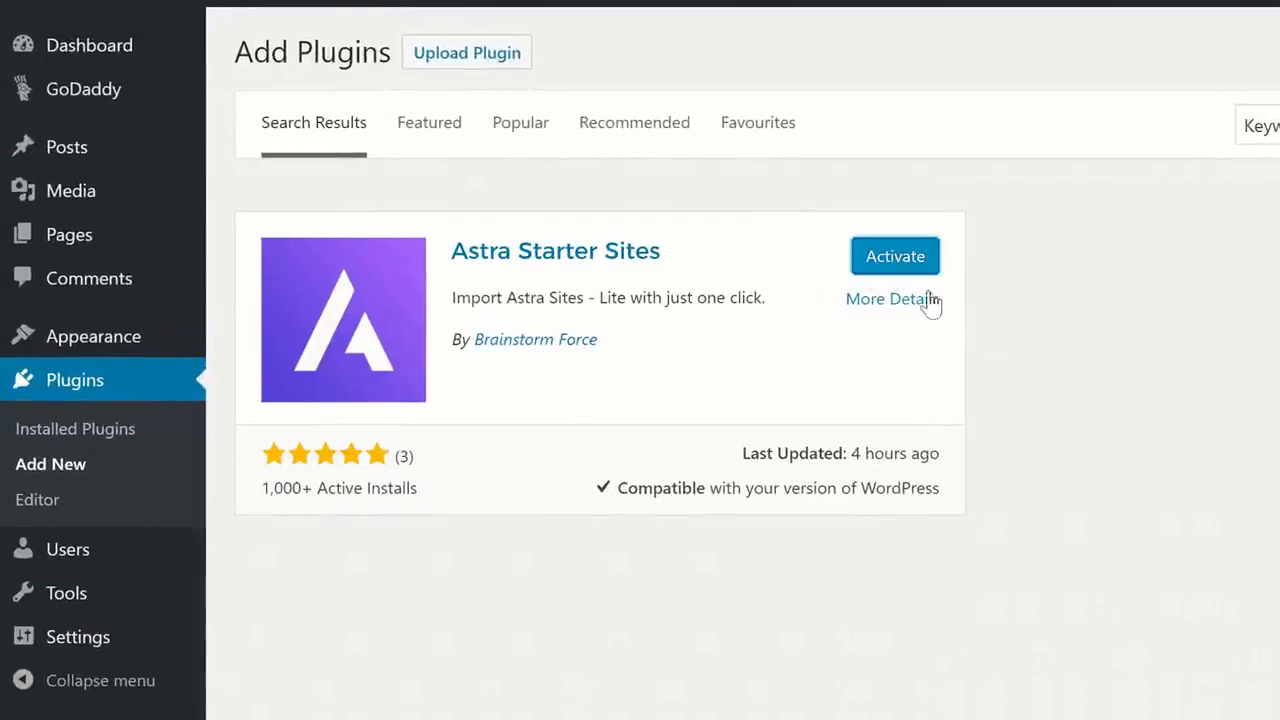
click(893, 262)
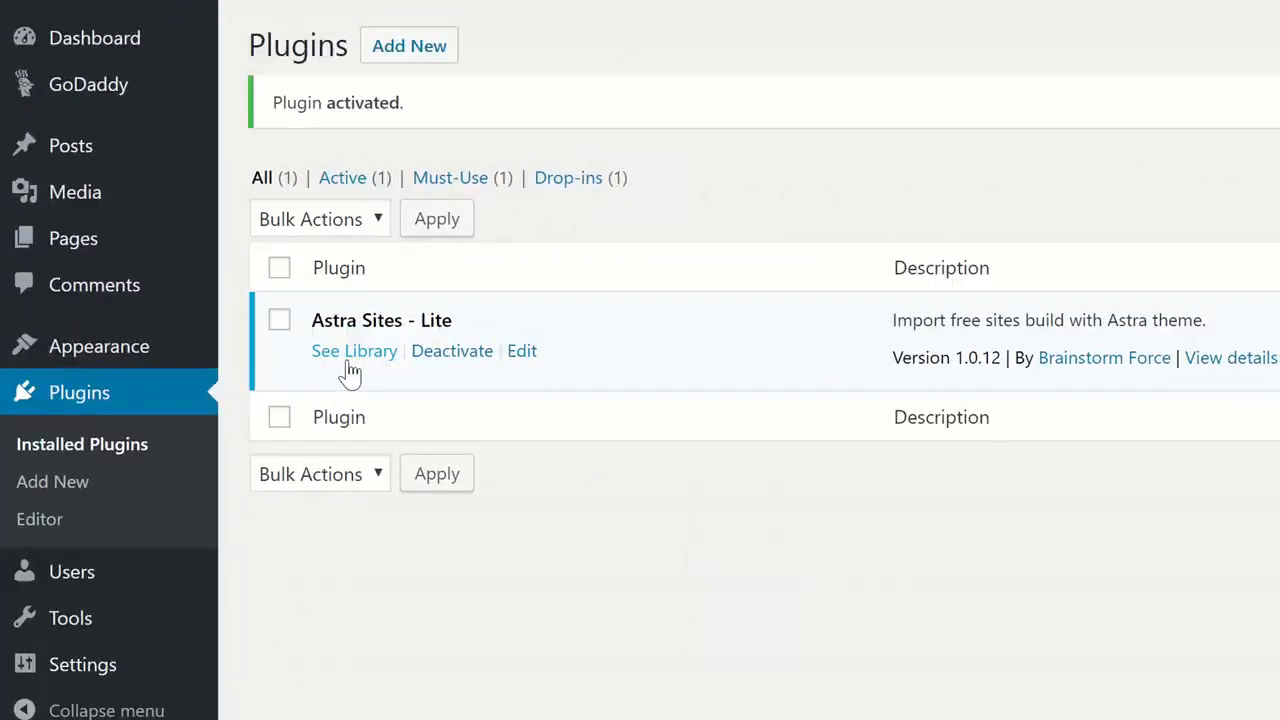
click(348, 358)
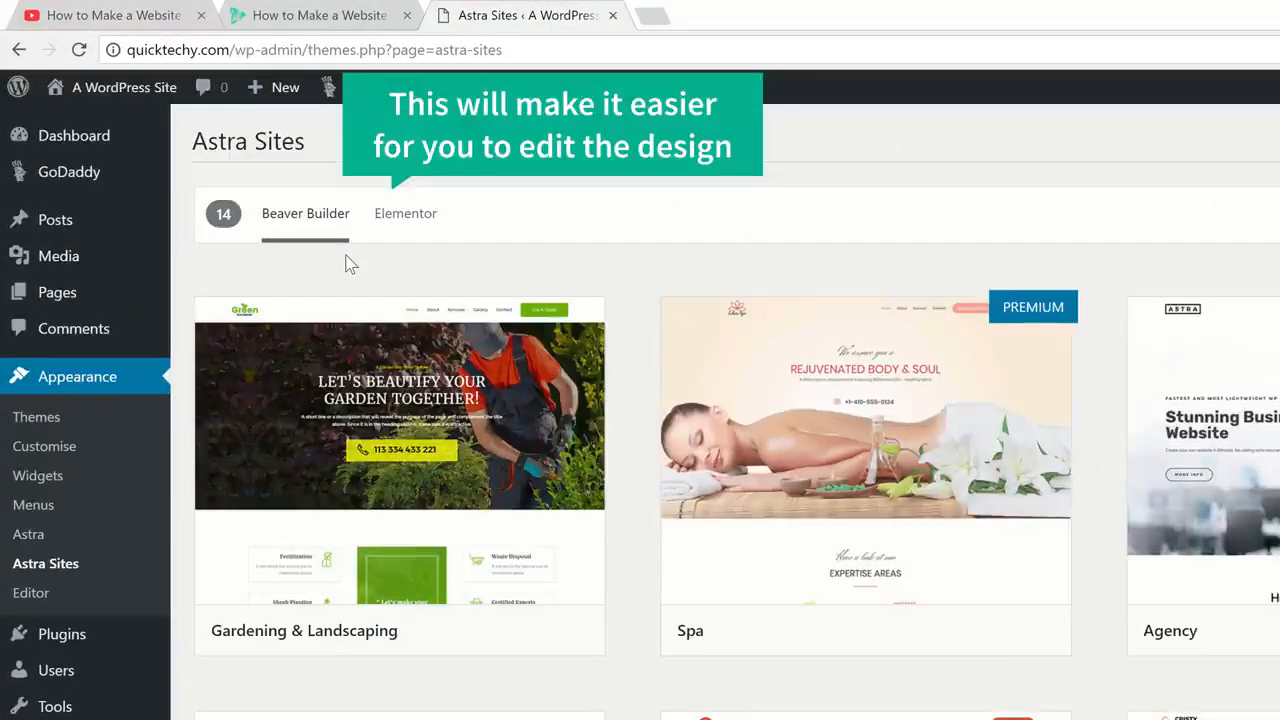
- Filter the starter sites to Elementor and open the Agency site's preview
click(402, 230)
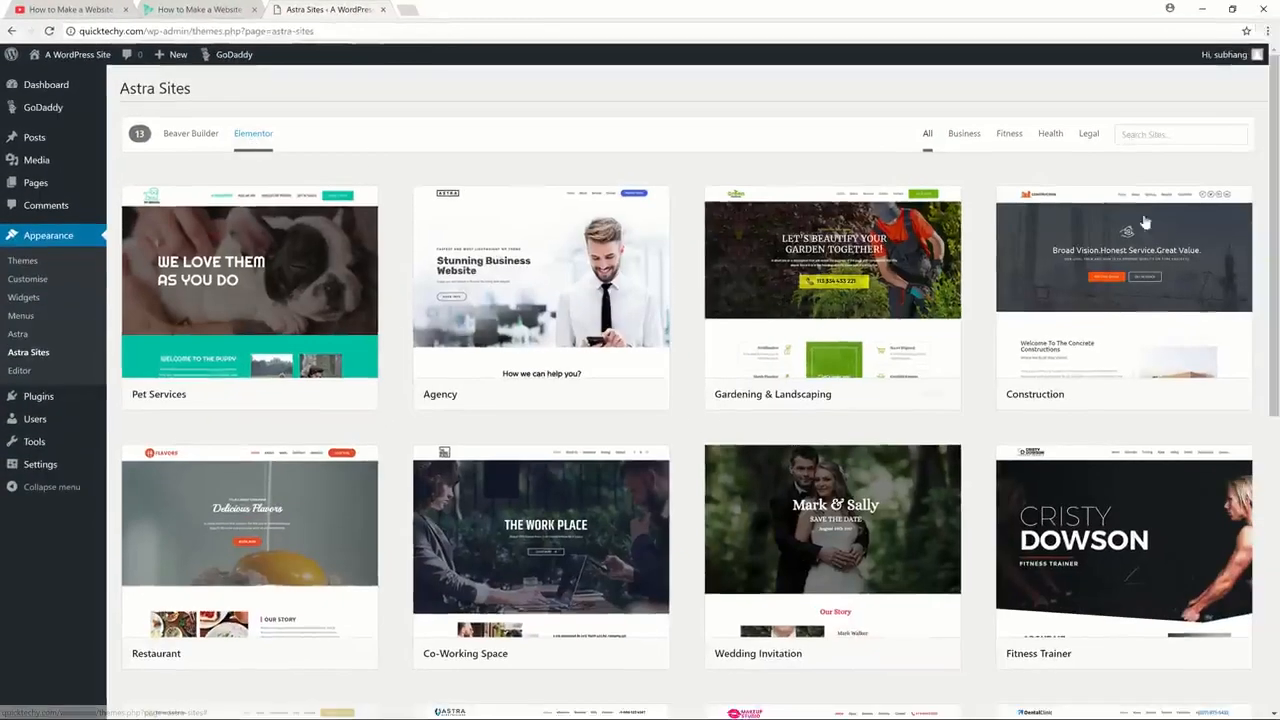
mouse_move(1274, 256)
mouse_down()
mouse_move(1274, 375)
mouse_move(1274, 255)
mouse_up()
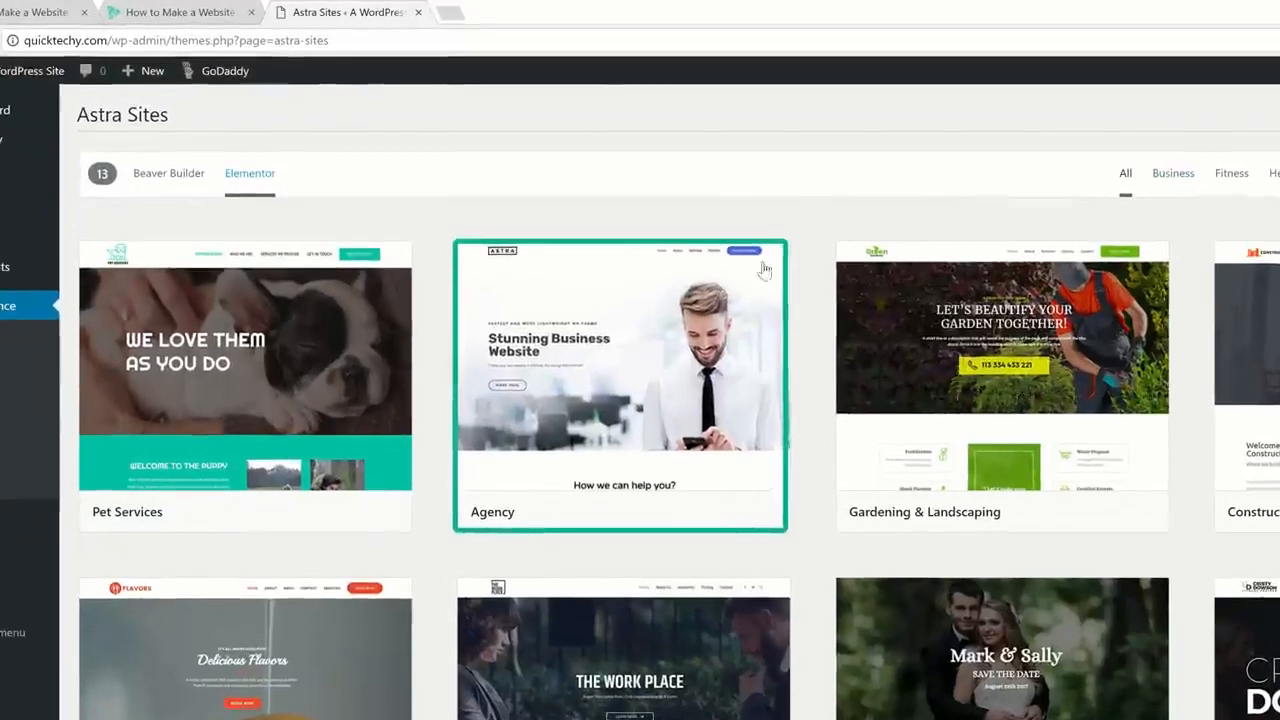
mouse_move(540, 318)
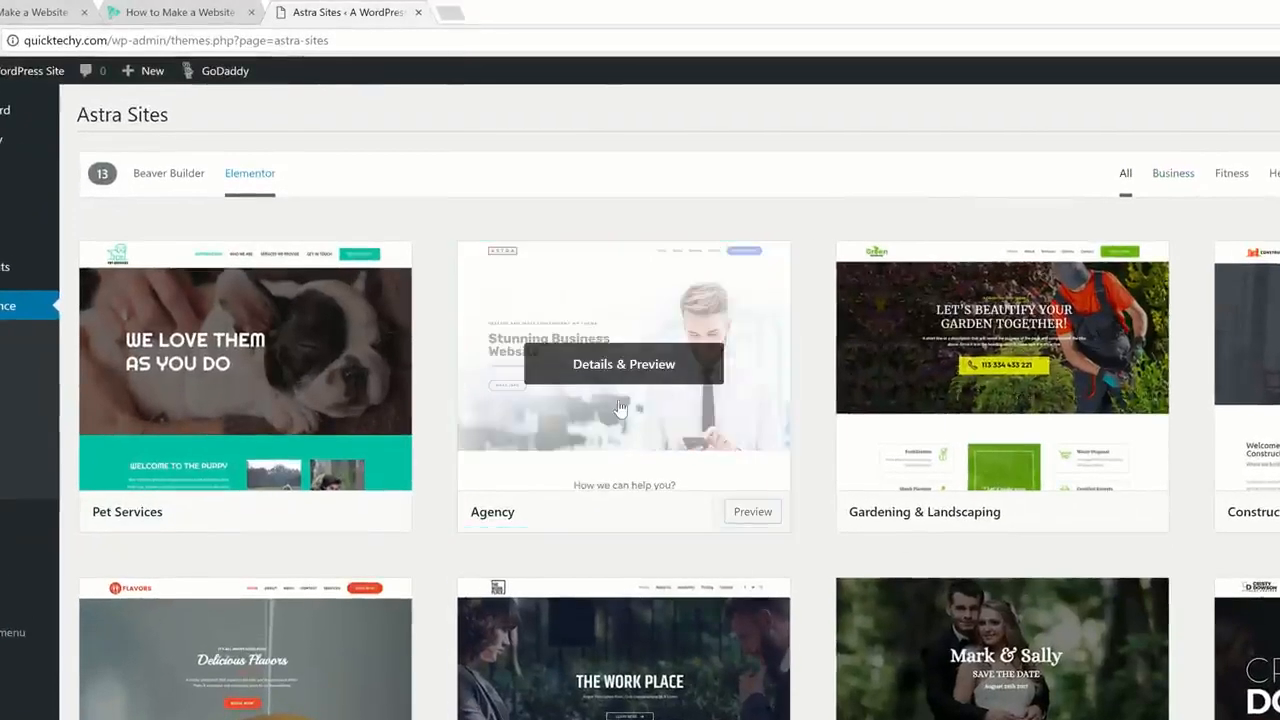
click(620, 407)
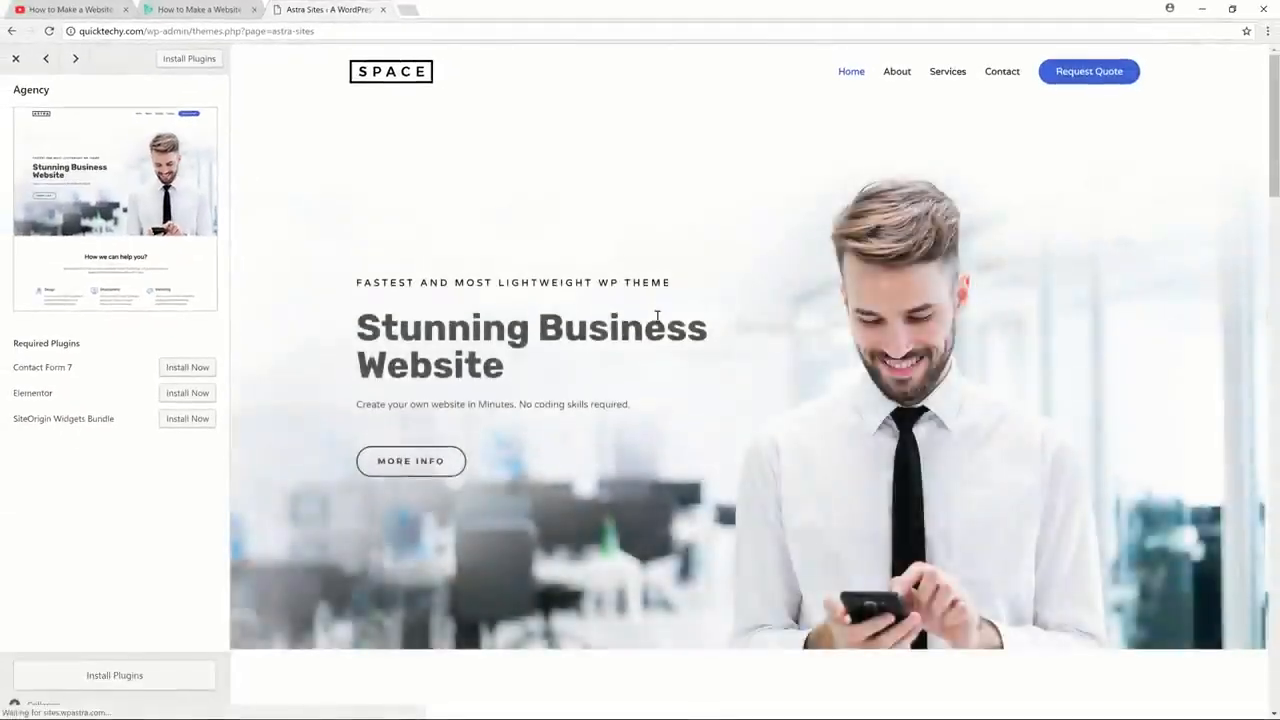
- Install Contact Form 7, Elementor and SiteOrigin Widgets Bundle, then import the Agency site
scroll(1273, 182, down, 5)
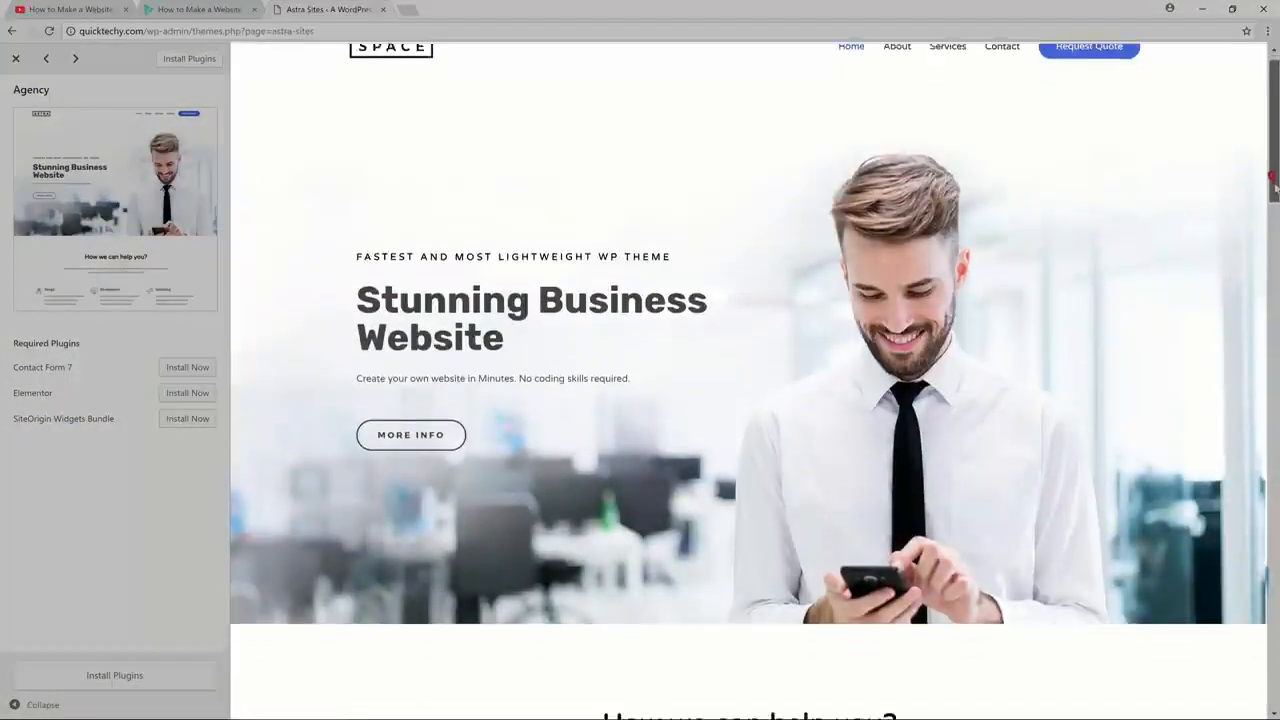
scroll(749, 380, down, 10)
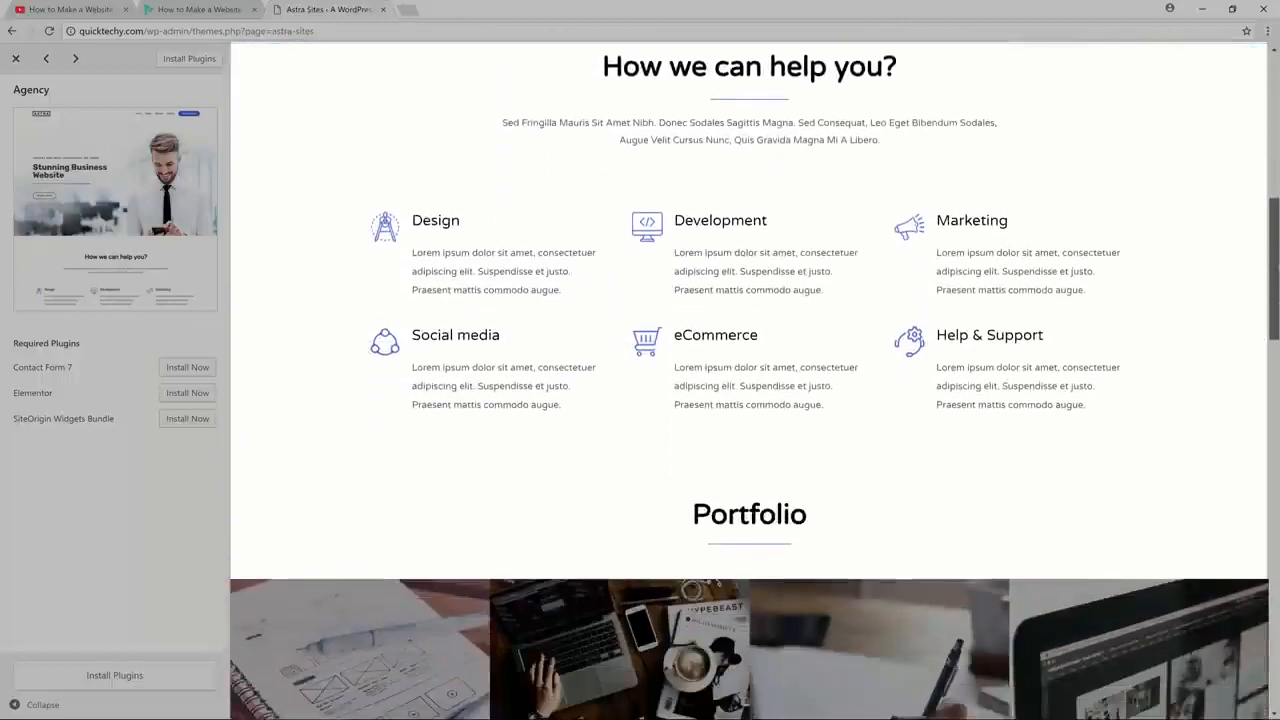
scroll(1275, 700, down, 10)
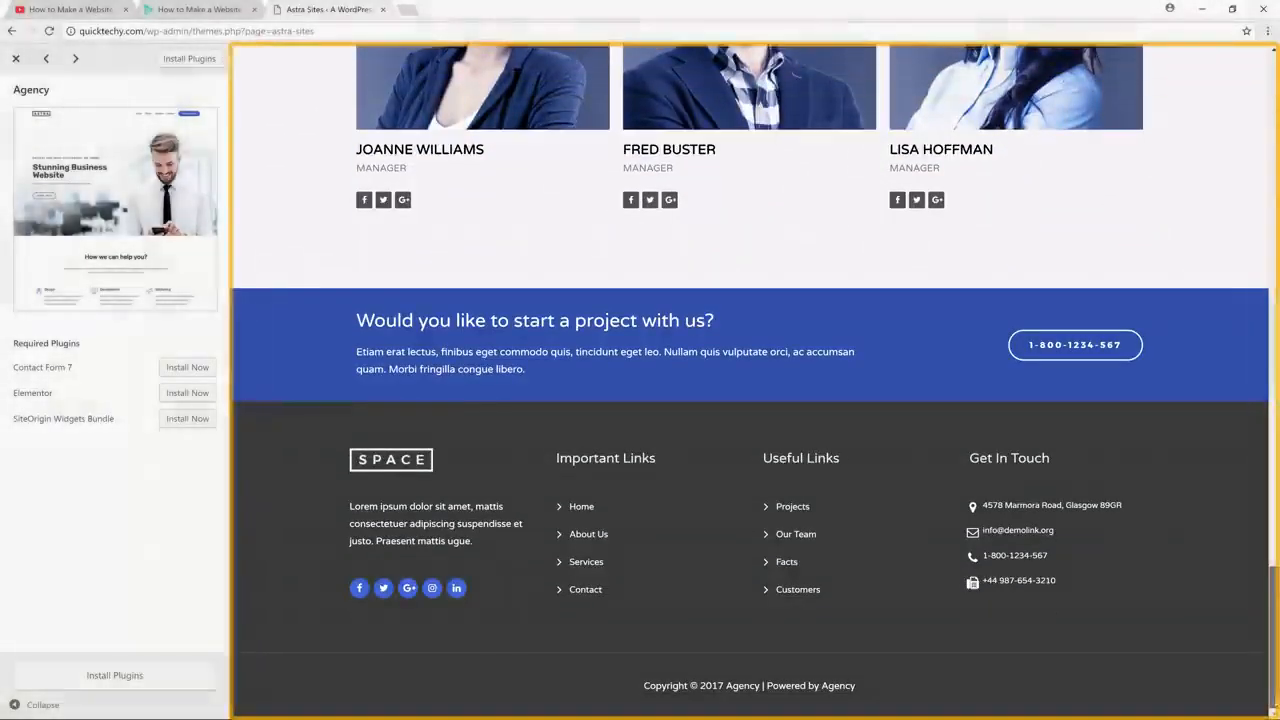
drag(1275, 700, 1274, 168)
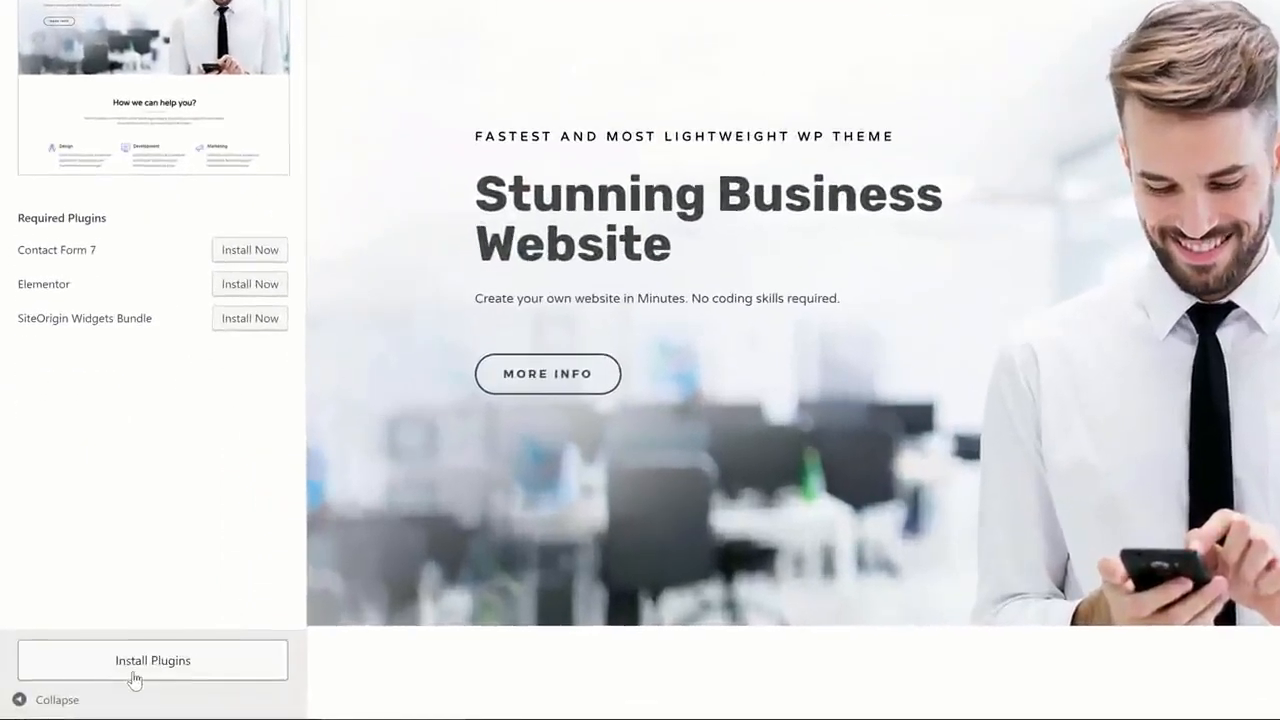
click(135, 672)
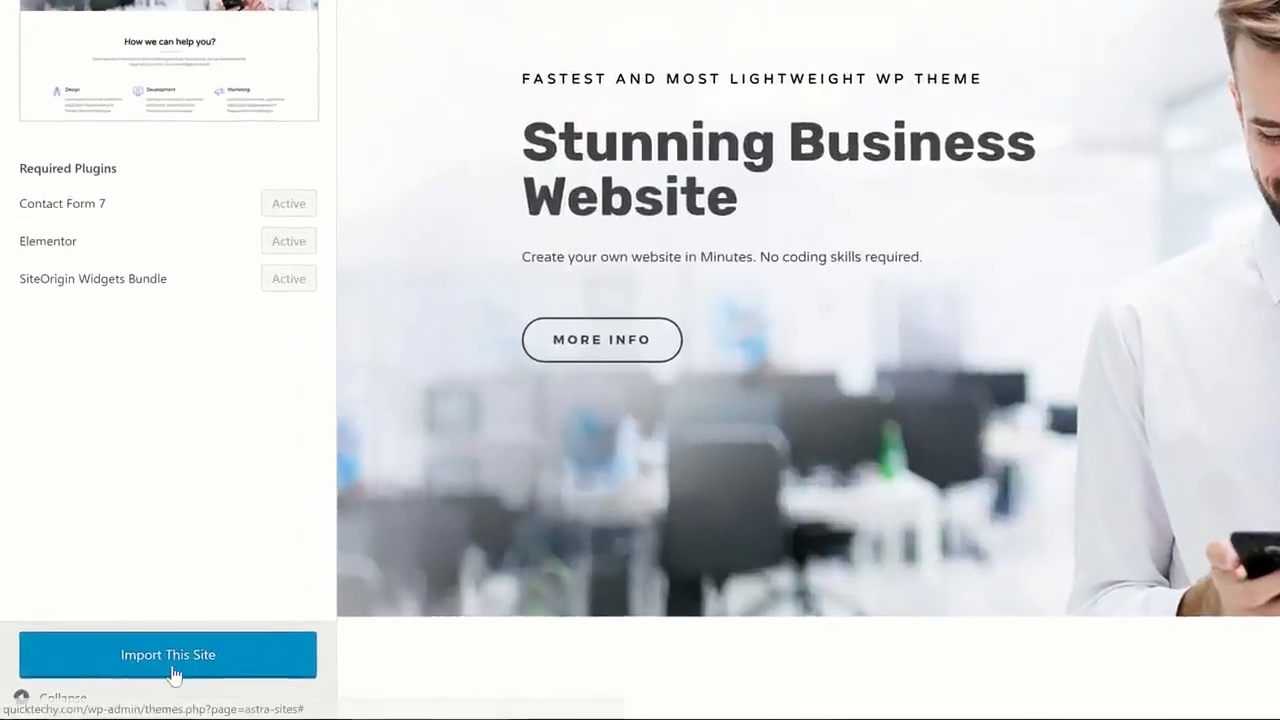
click(172, 675)
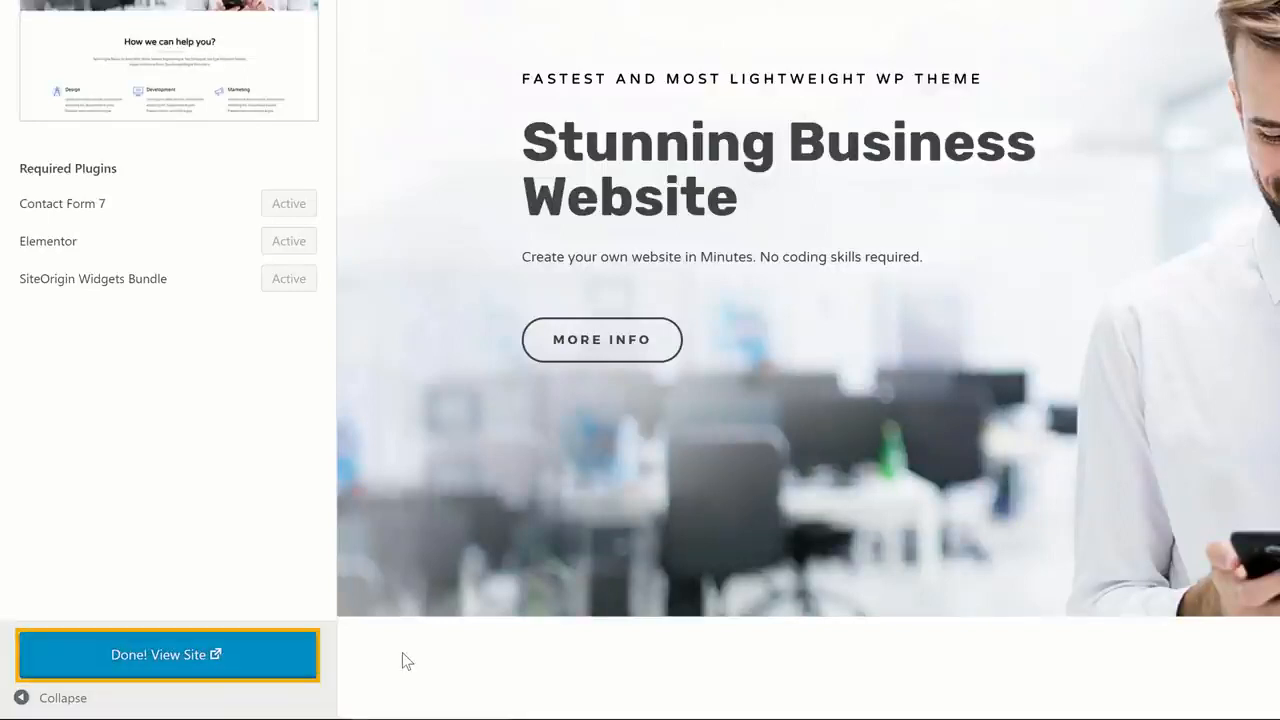
- Scroll through the imported Agency site and its About page, then open Home in Elementor
click(171, 666)
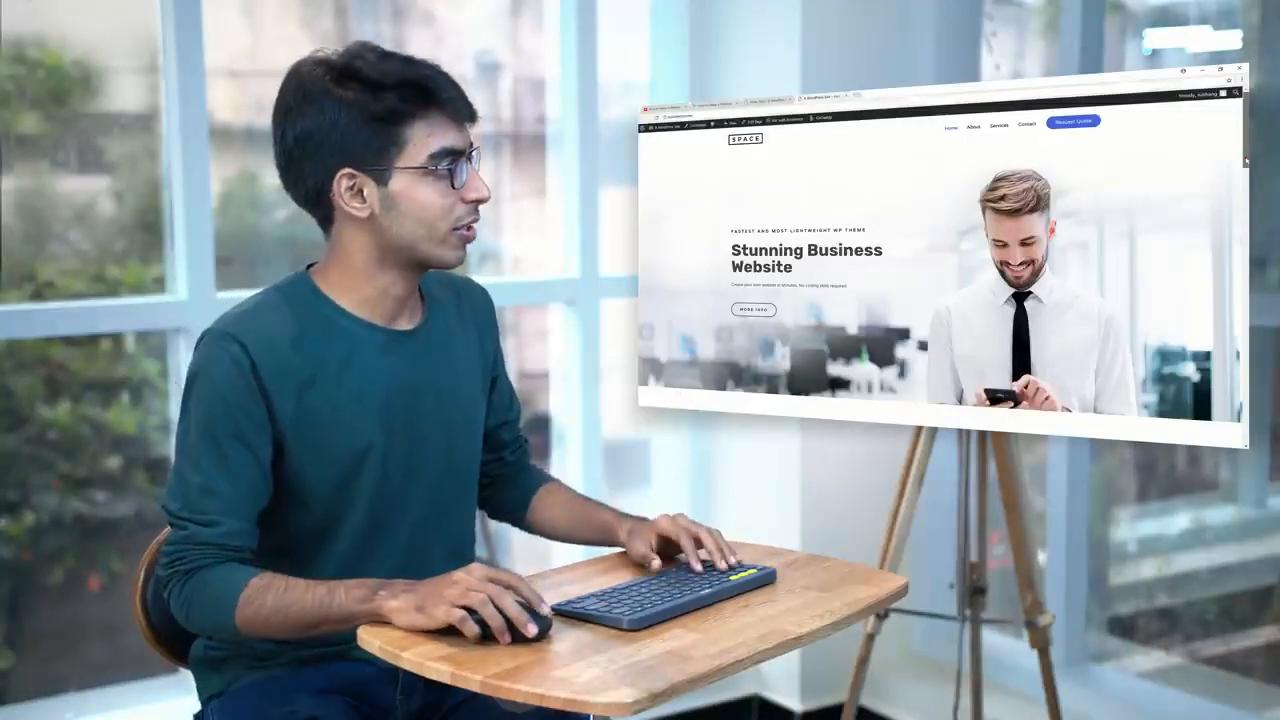
scroll(681, 395, down, 2)
scroll(940, 260, down, 2)
scroll(640, 392, down, 6)
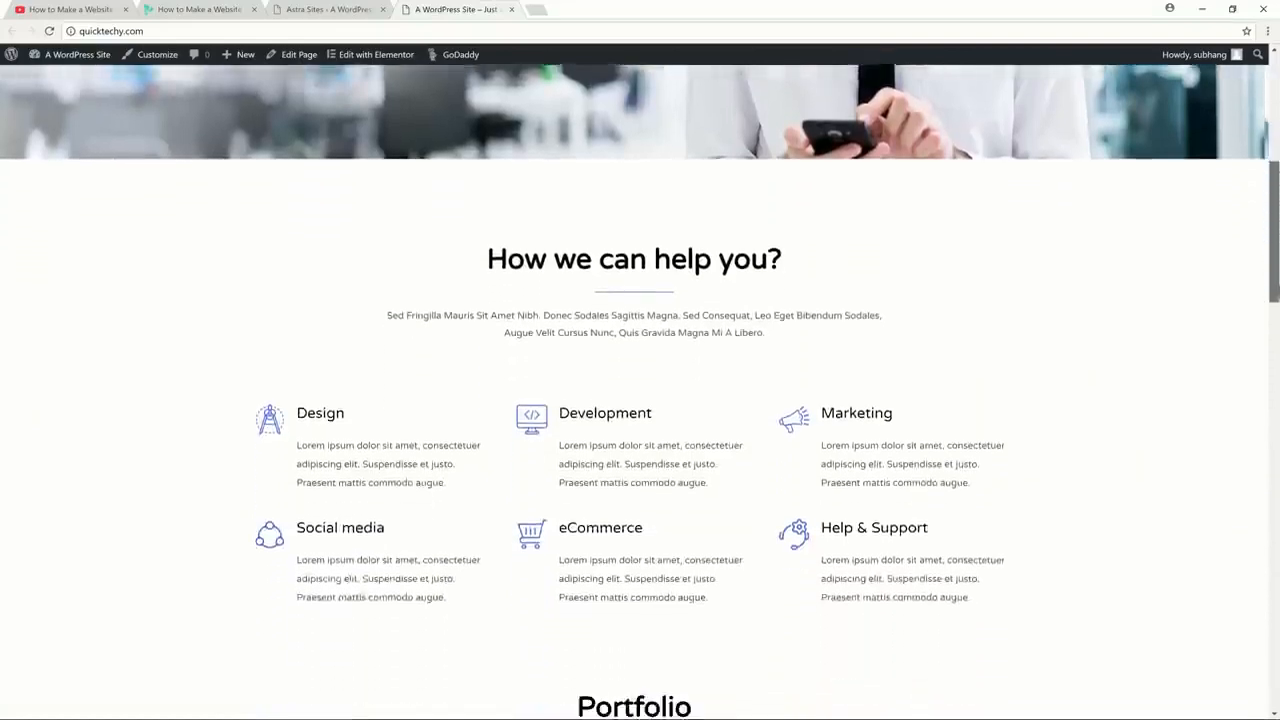
scroll(640, 392, down, 8)
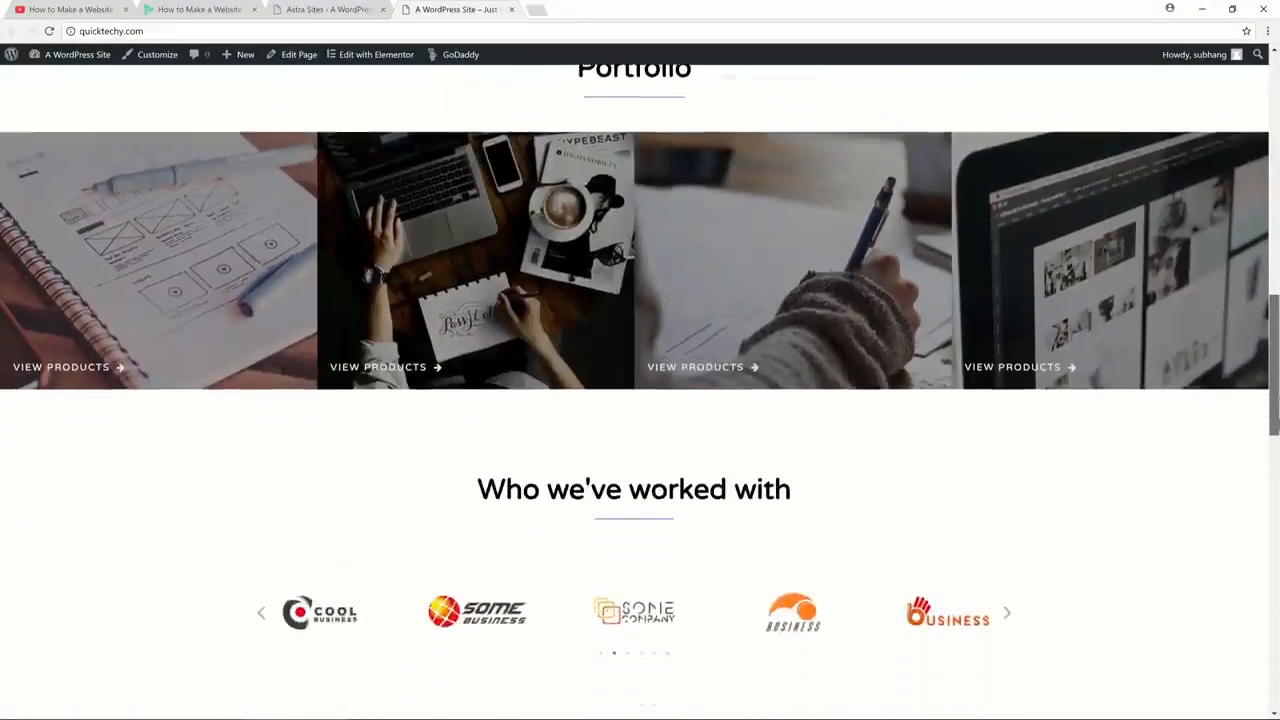
scroll(640, 392, down, 8)
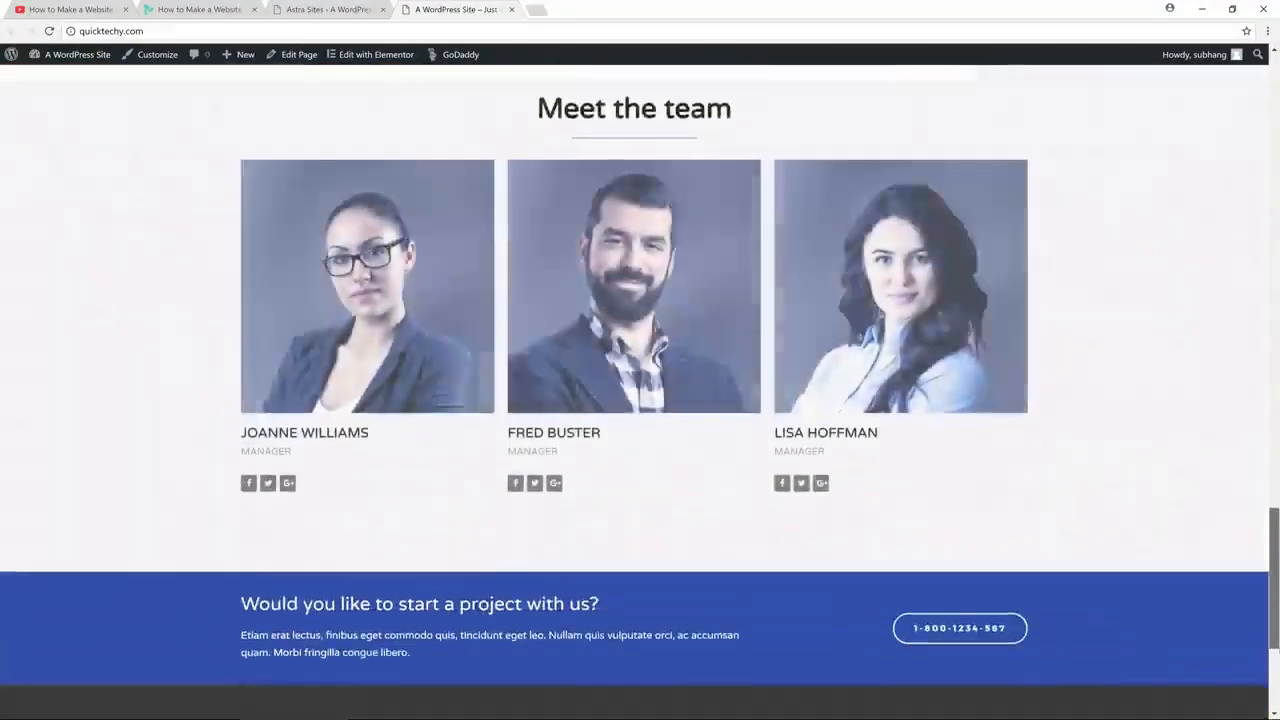
drag(1275, 650, 1276, 350)
scroll(1276, 350, up, 10)
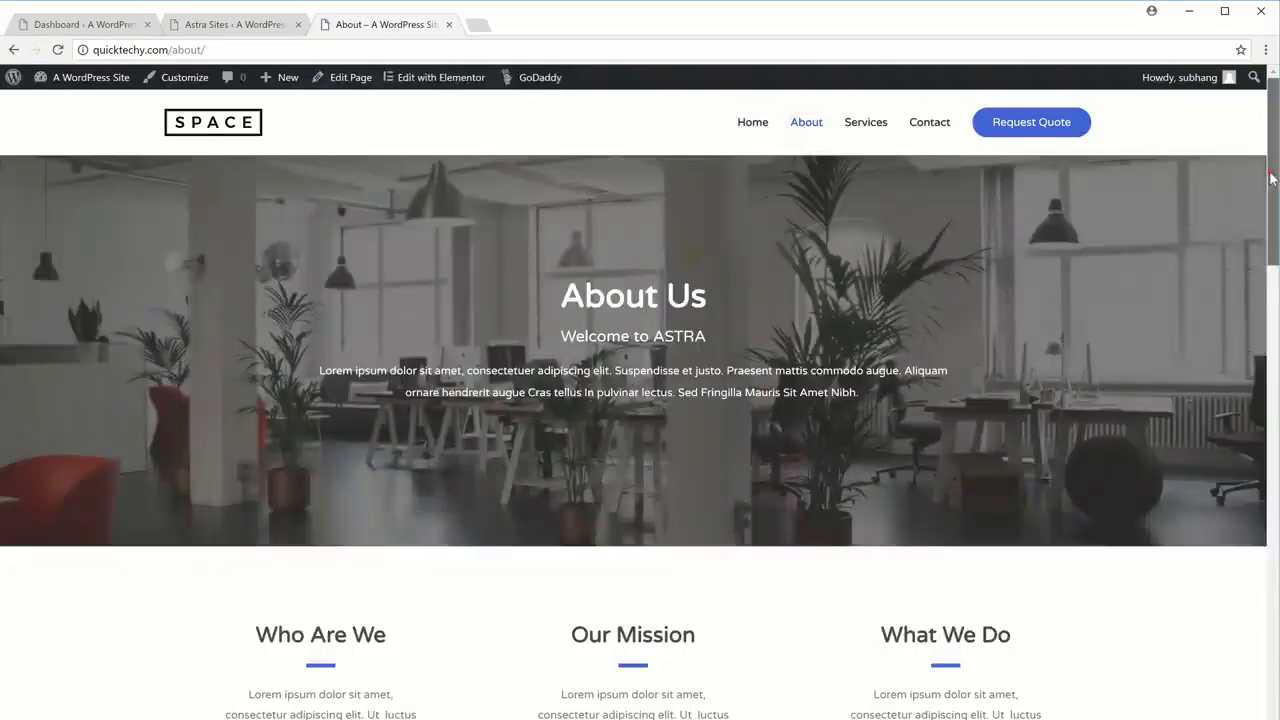
drag(1272, 177, 1251, 570)
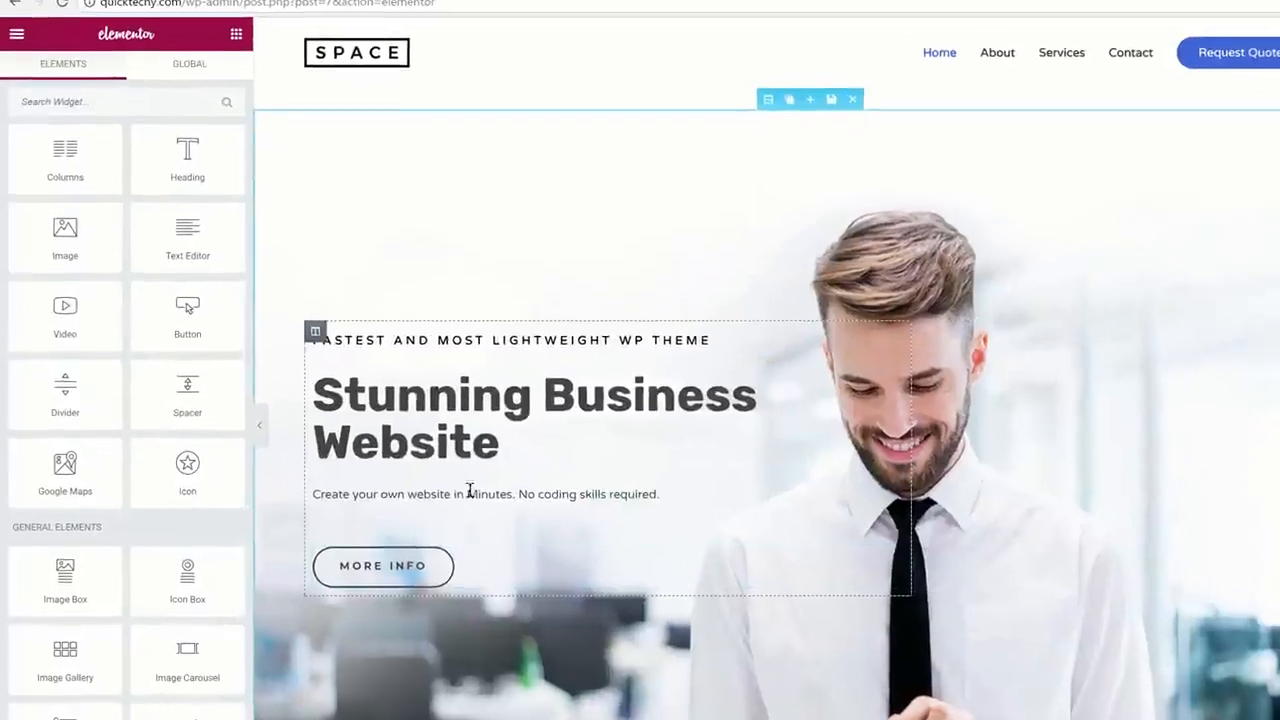
- Change the hero heading to 'Hi, Welcome to my Website' and the MORE INFO button to 'Watch Video'
click(458, 462)
drag(500, 447, 320, 380)
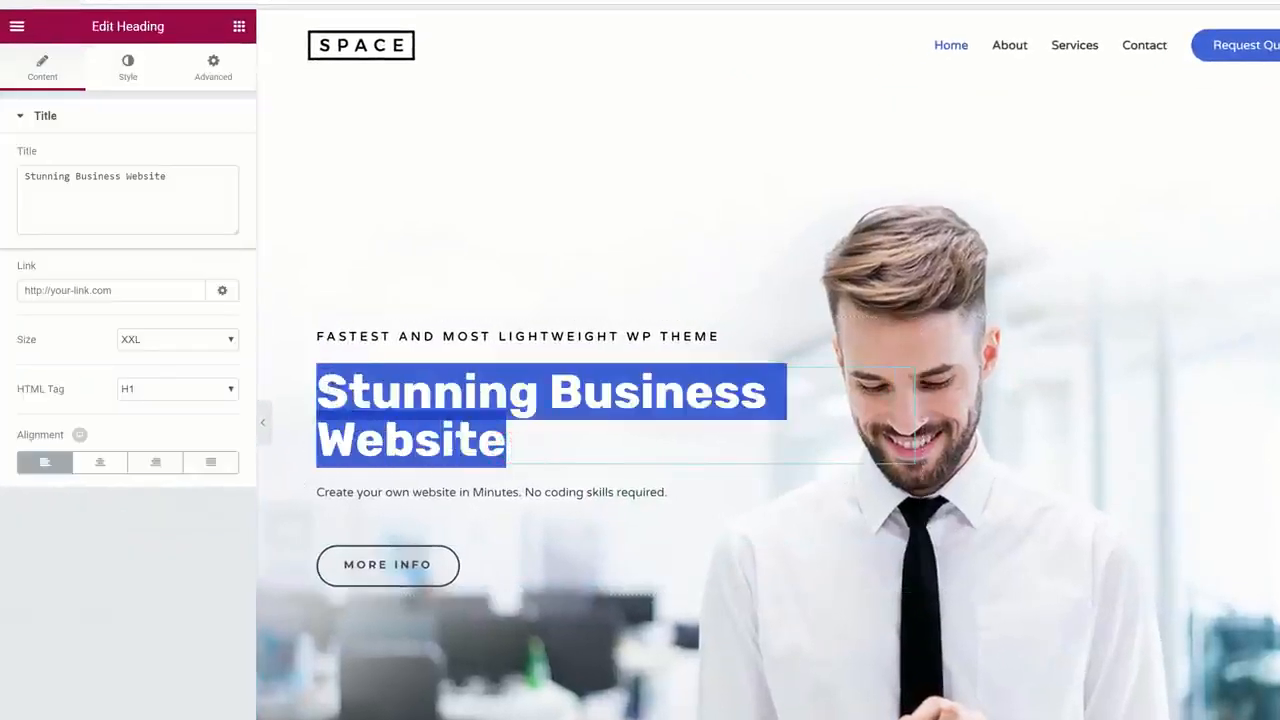
text(Hi, We)
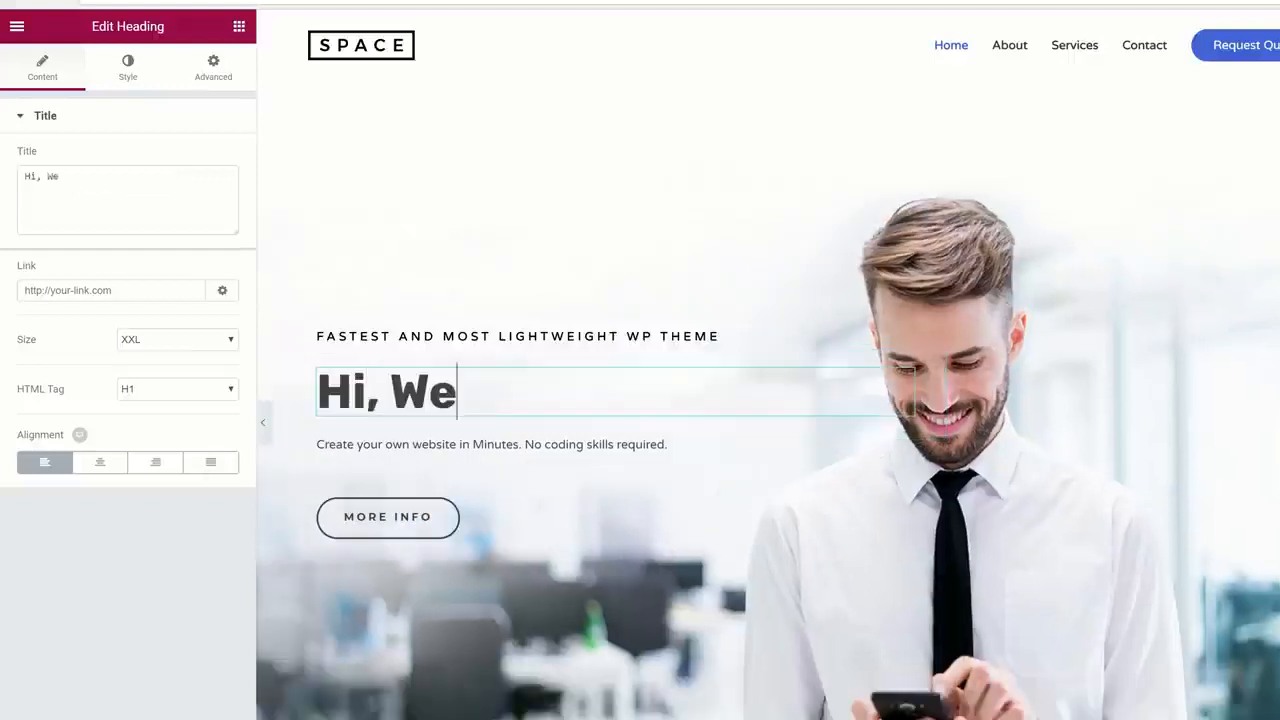
text(lcome to my We)
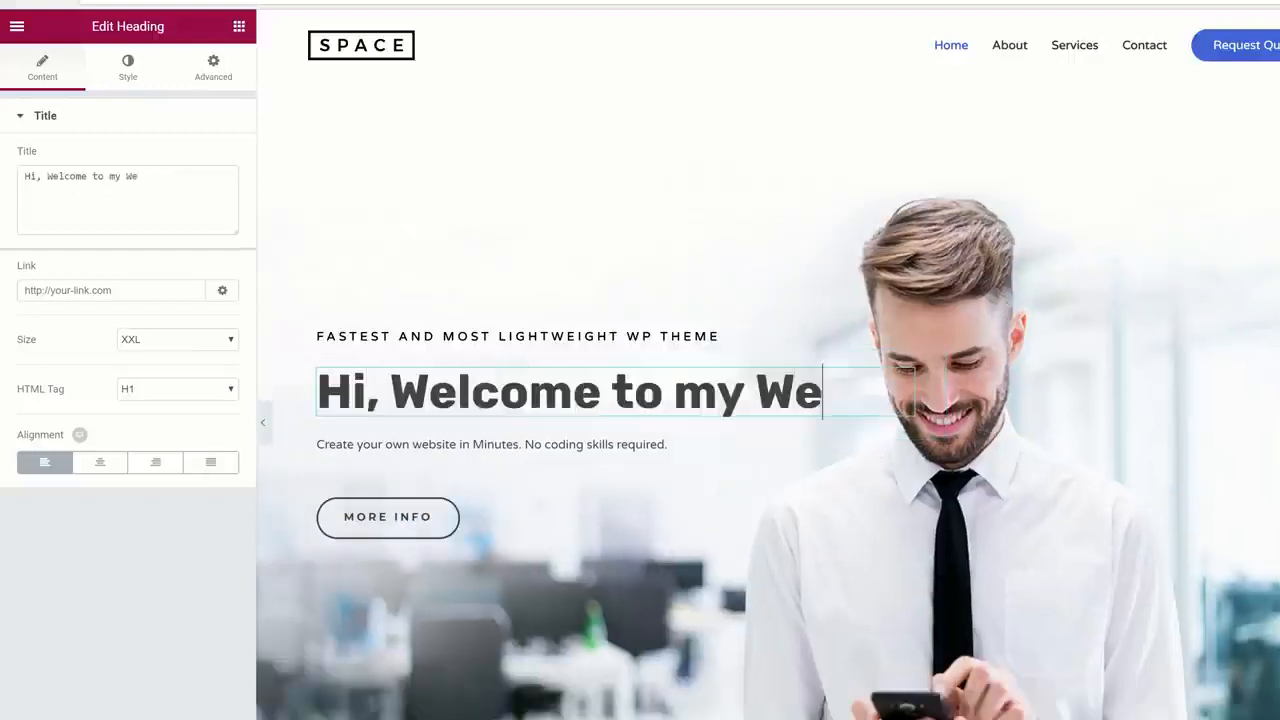
text(bsite)
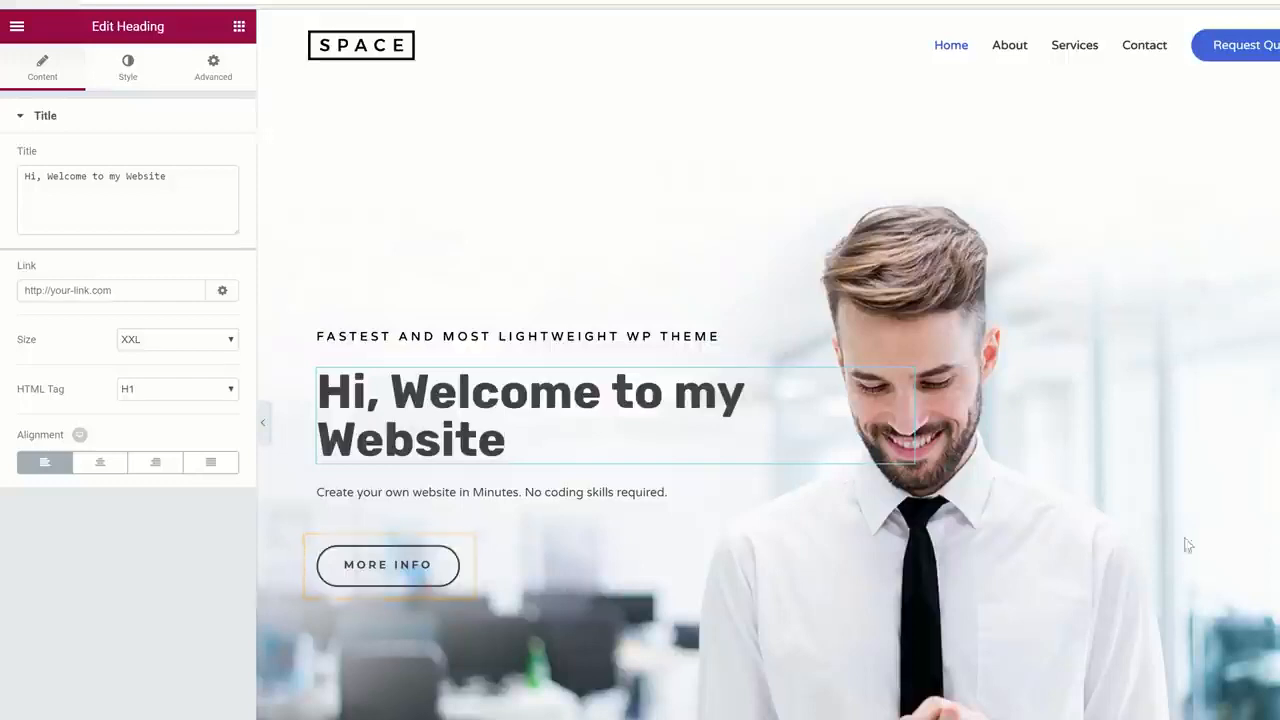
click(389, 576)
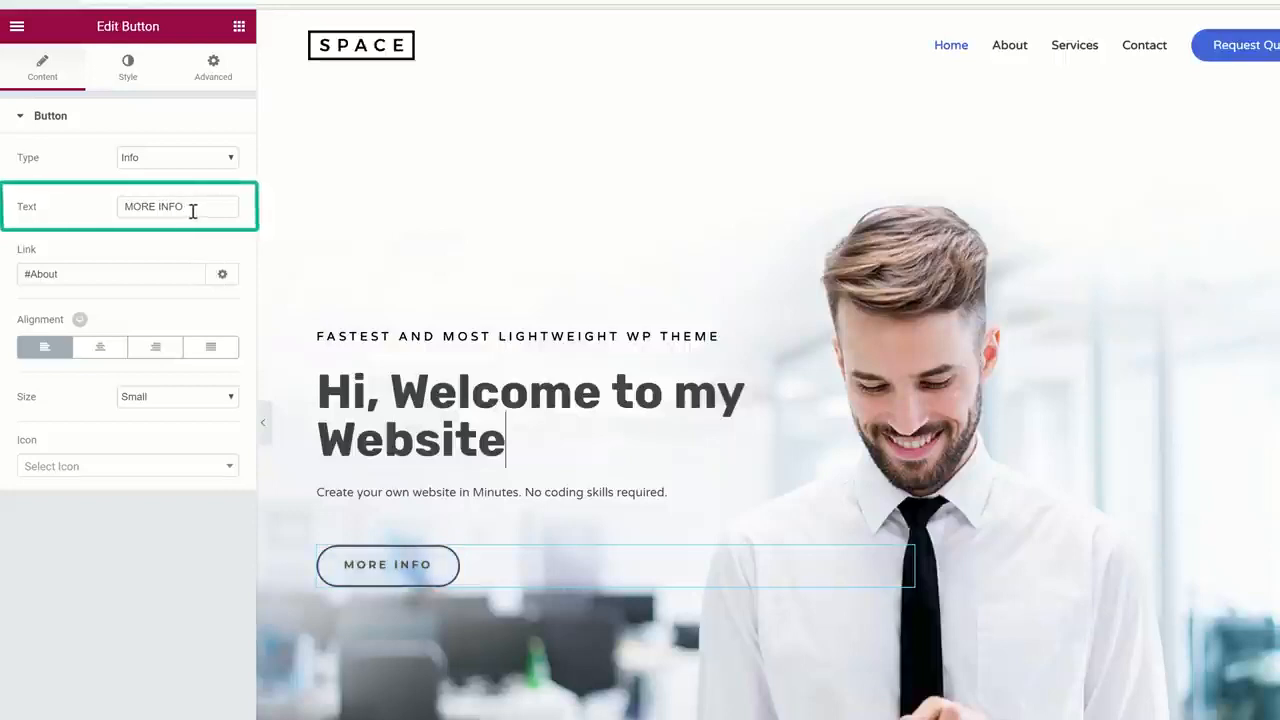
text(Watch Video)
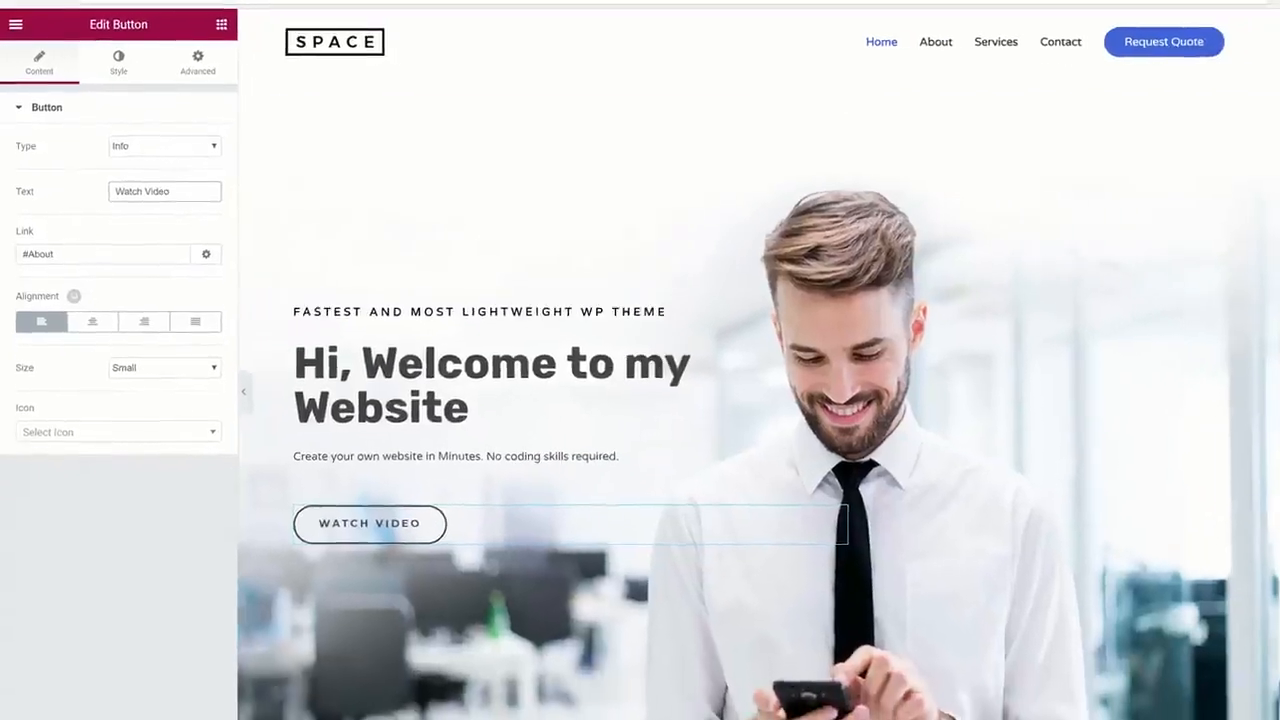
- Upload image.jpg and set it as the 'What clients say' testimonial photo
mouse_move(1270, 105)
mouse_down()
mouse_move(1267, 355)
mouse_move(1234, 459)
mouse_up()
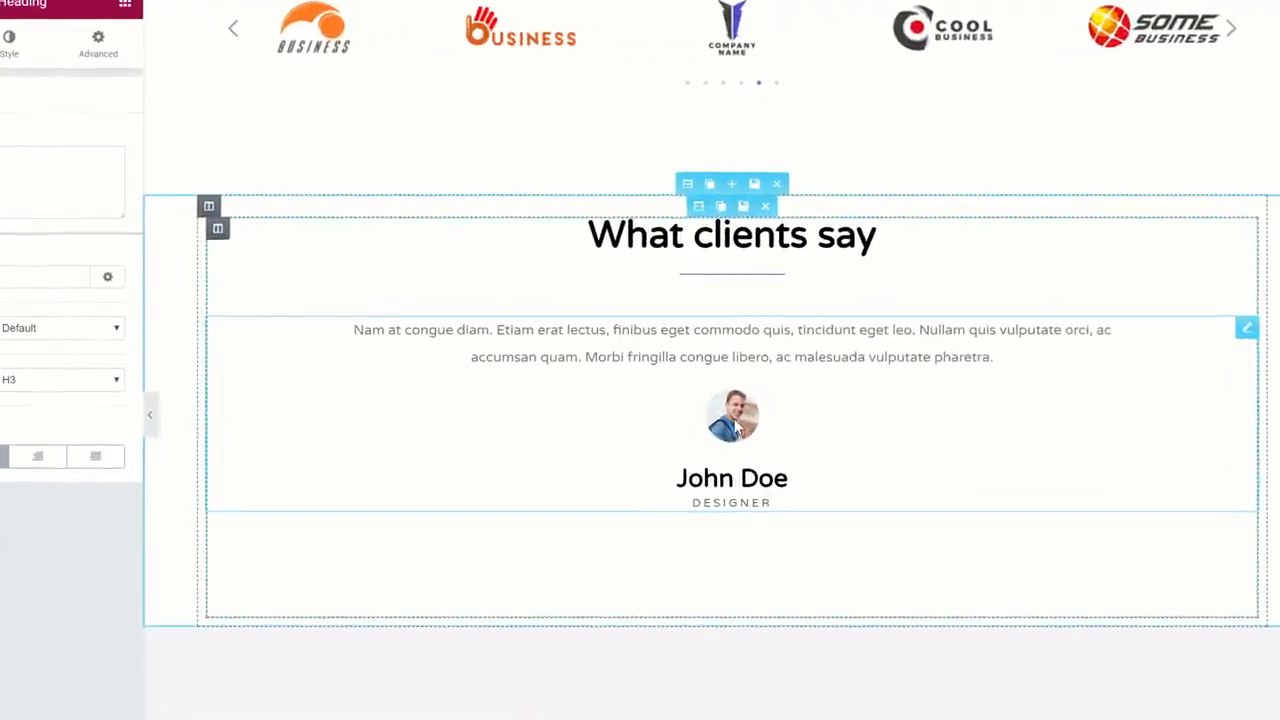
click(735, 425)
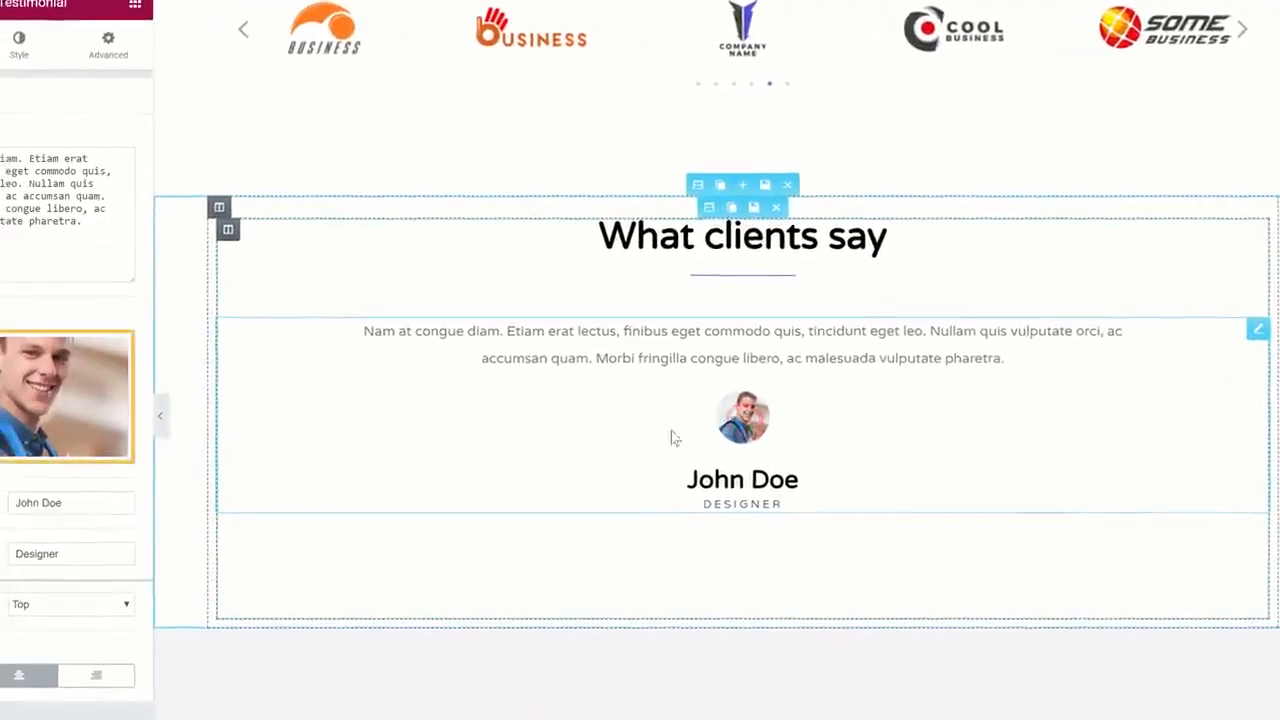
click(110, 406)
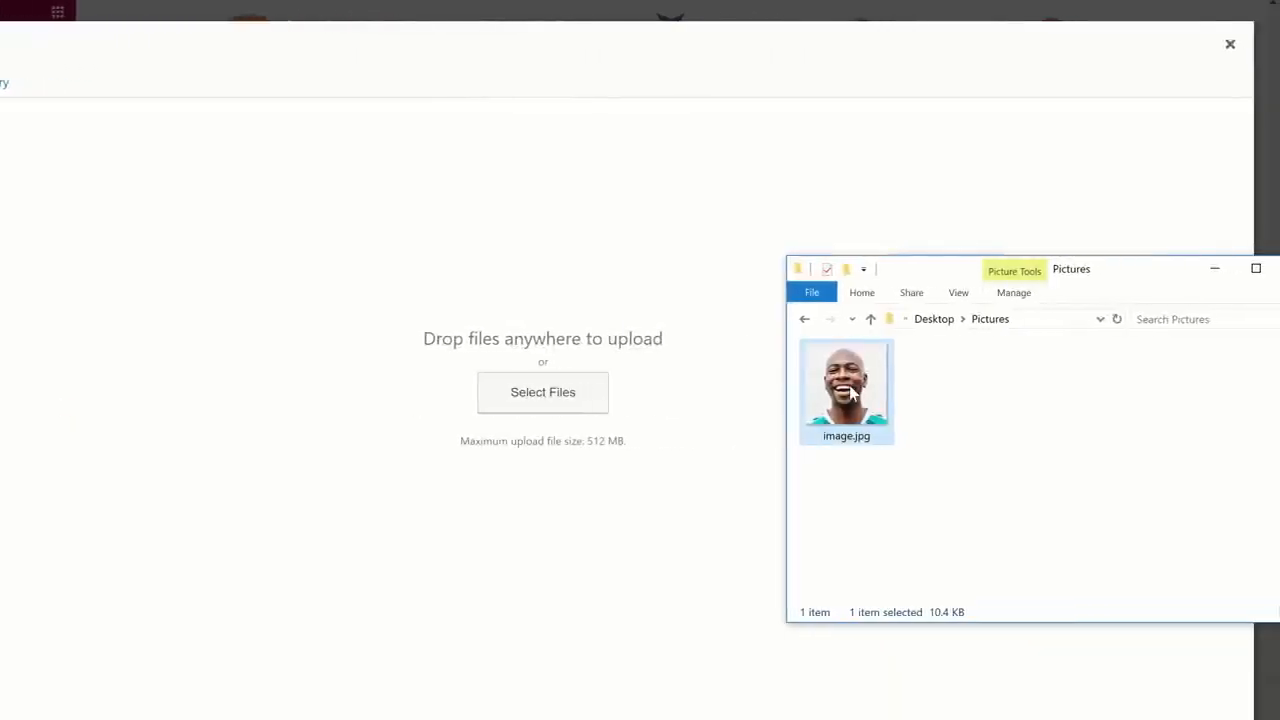
drag(1040, 390, 754, 343)
drag(560, 342, 543, 336)
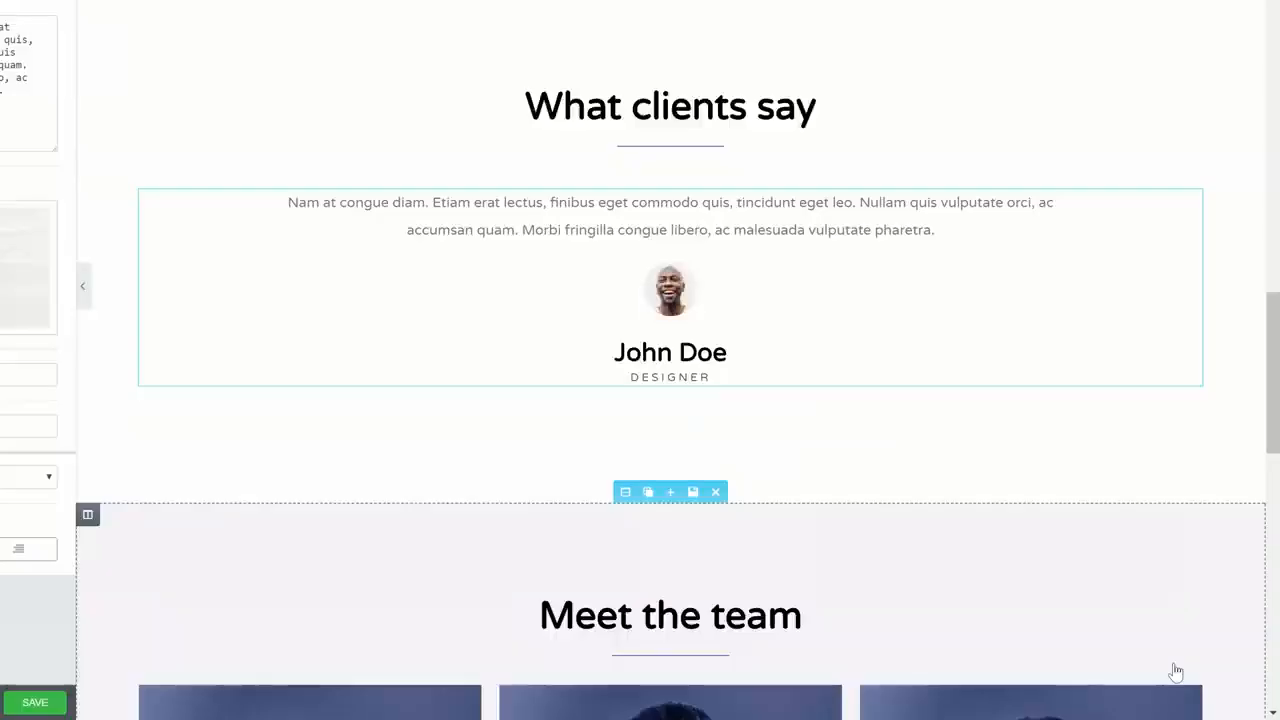
drag(1270, 380, 1265, 93)
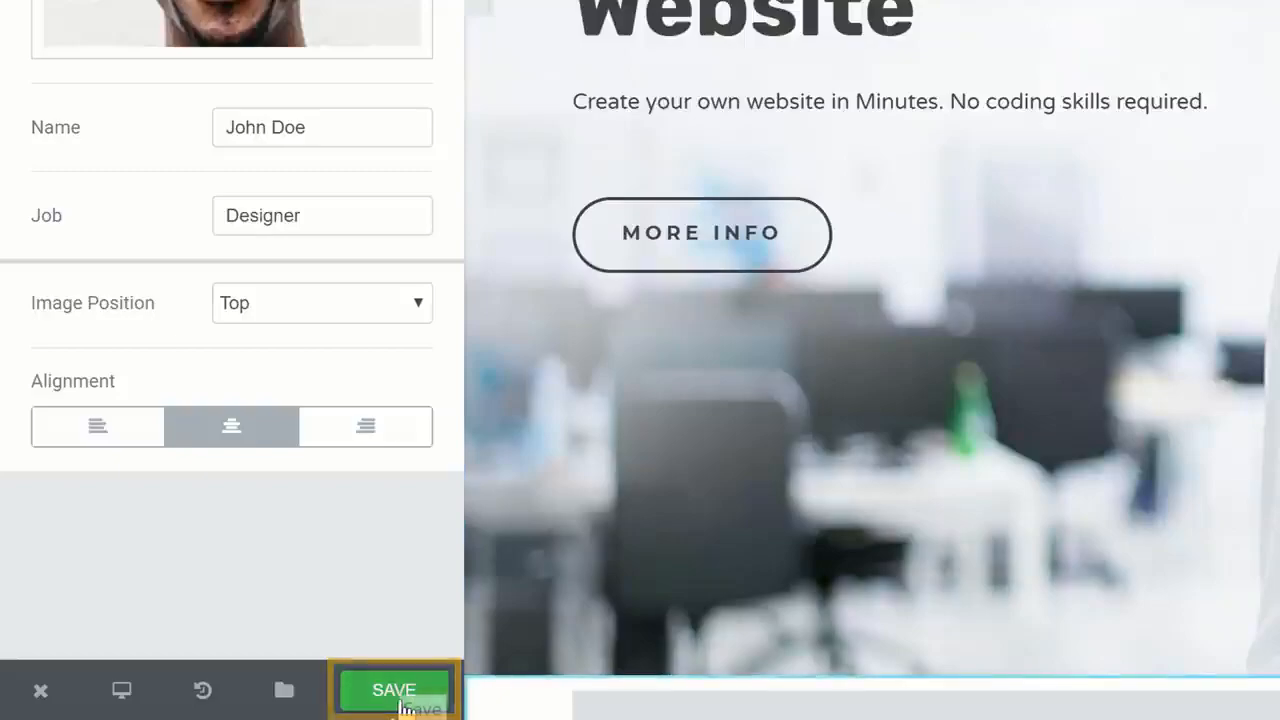
- Save the homepage edits and view the live page in a new tab
click(403, 700)
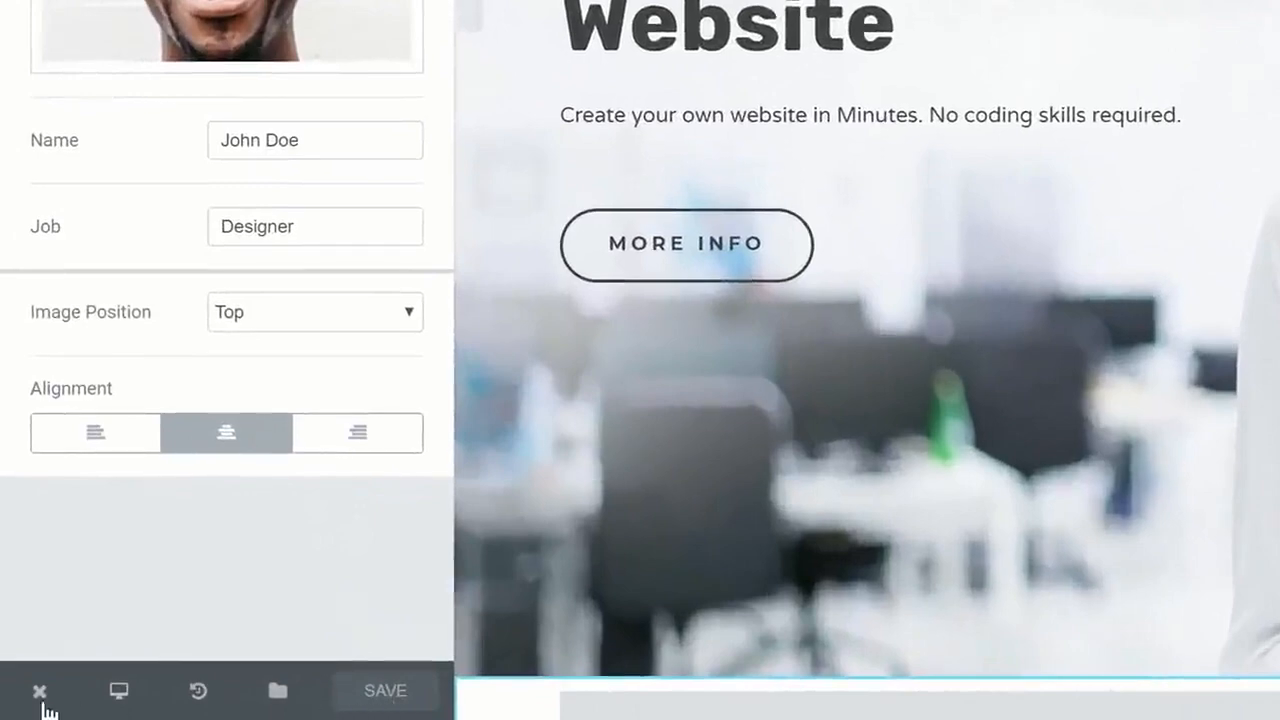
mouse_move(40, 700)
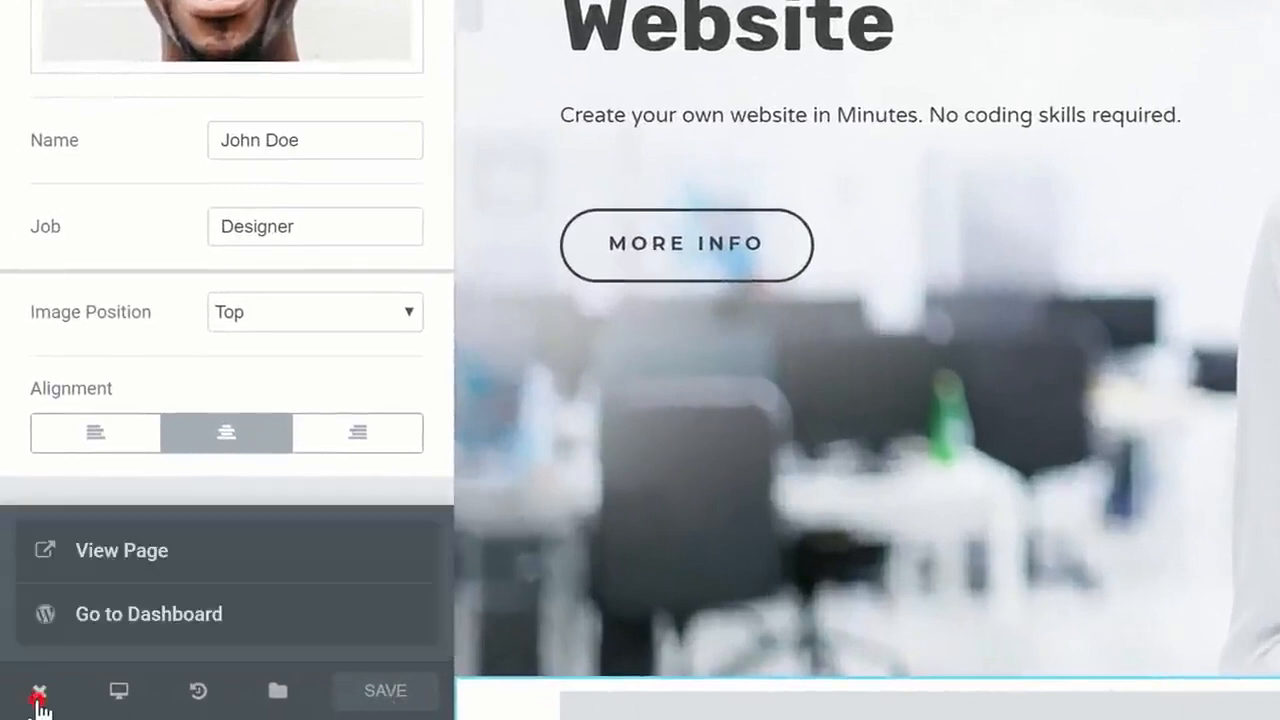
click(120, 556)
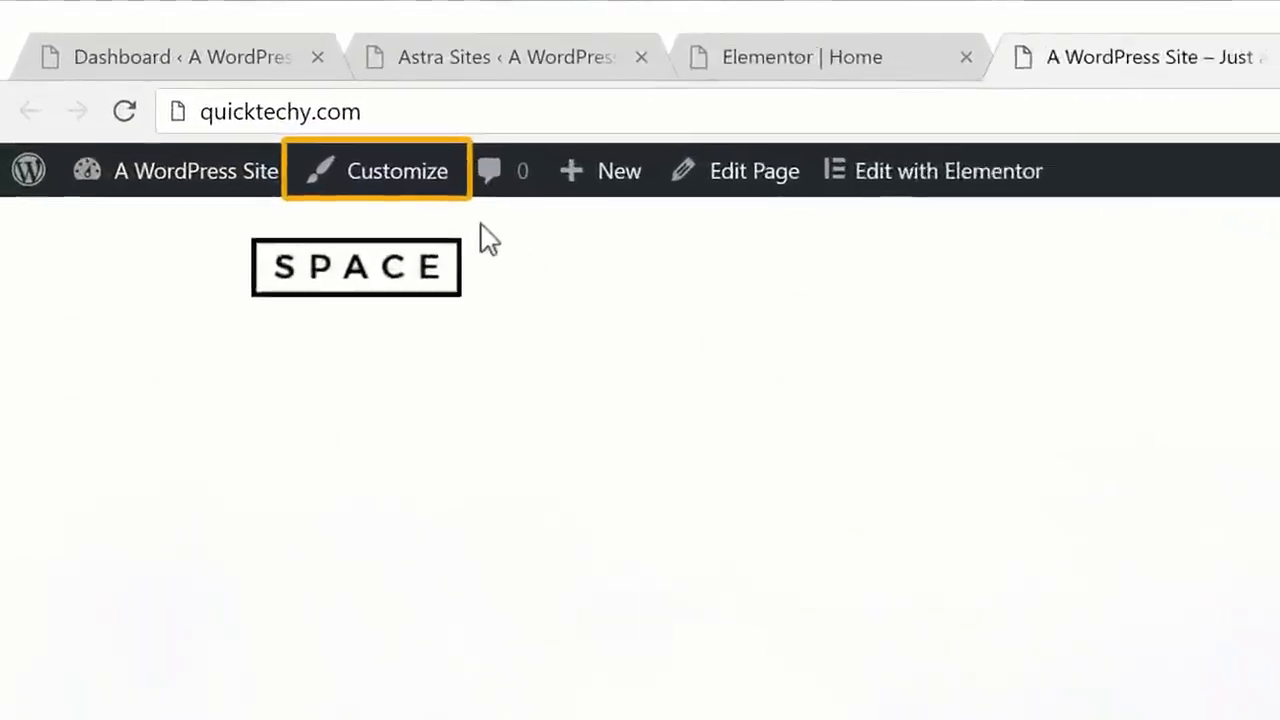
- In the Customizer's Site Identity, replace the footer's lorem ipsum text with new text
click(425, 195)
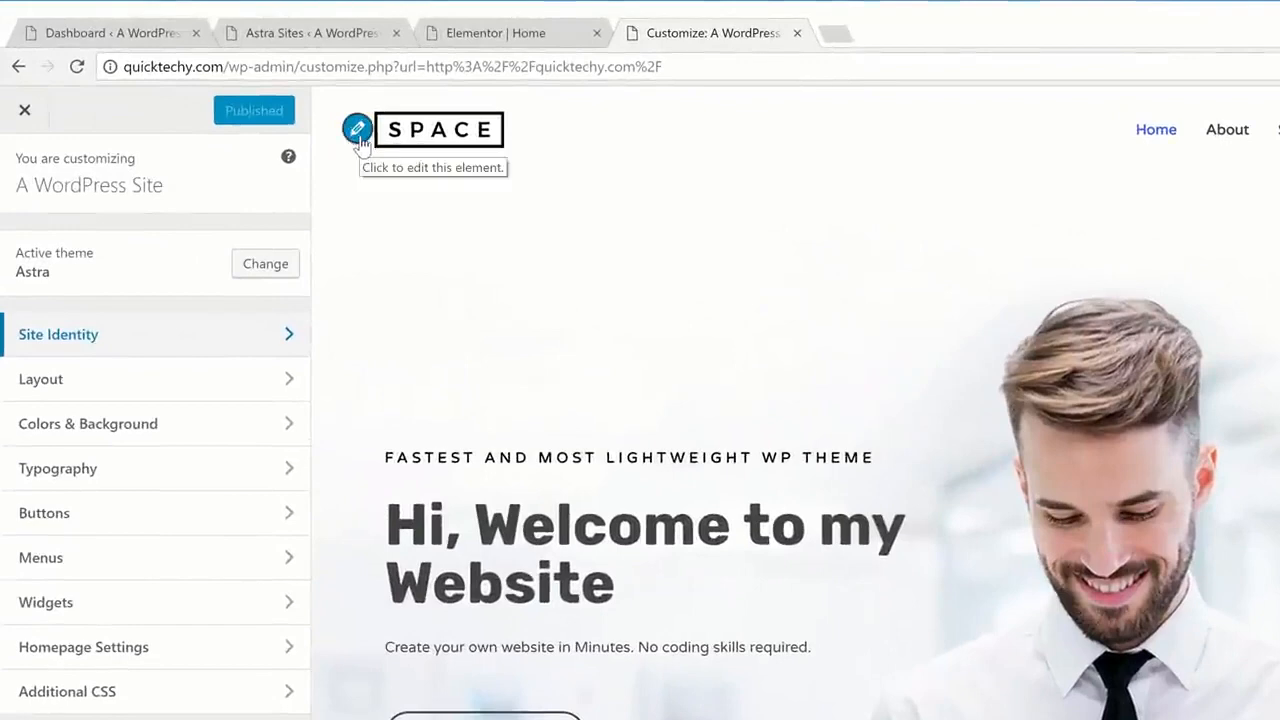
click(358, 132)
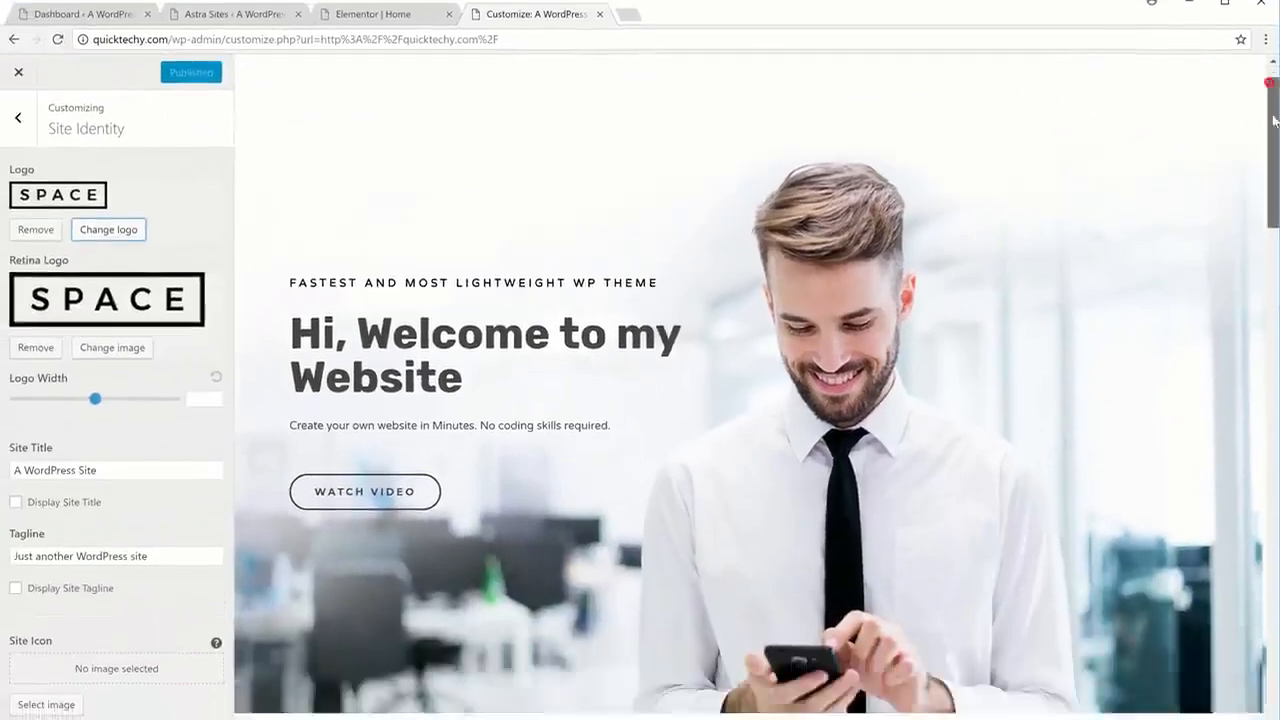
scroll(1237, 513, down, 20)
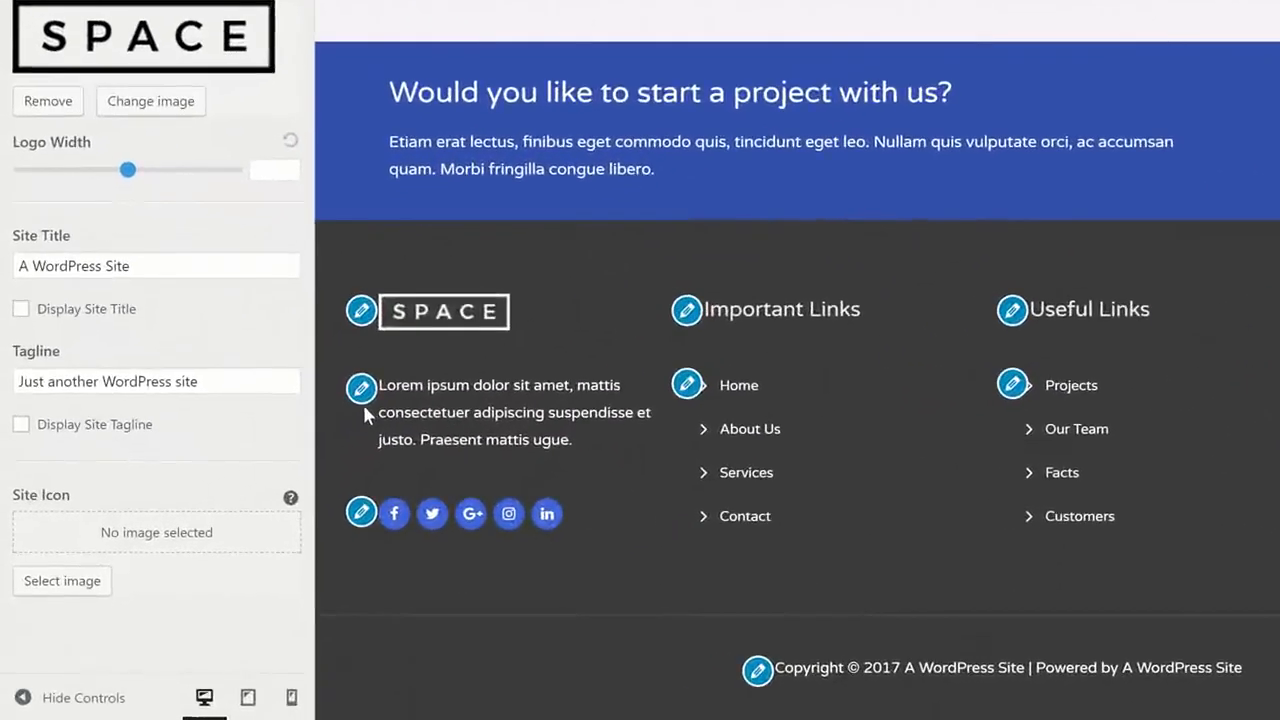
click(361, 388)
key(ctrl+a)
text(Start typi)
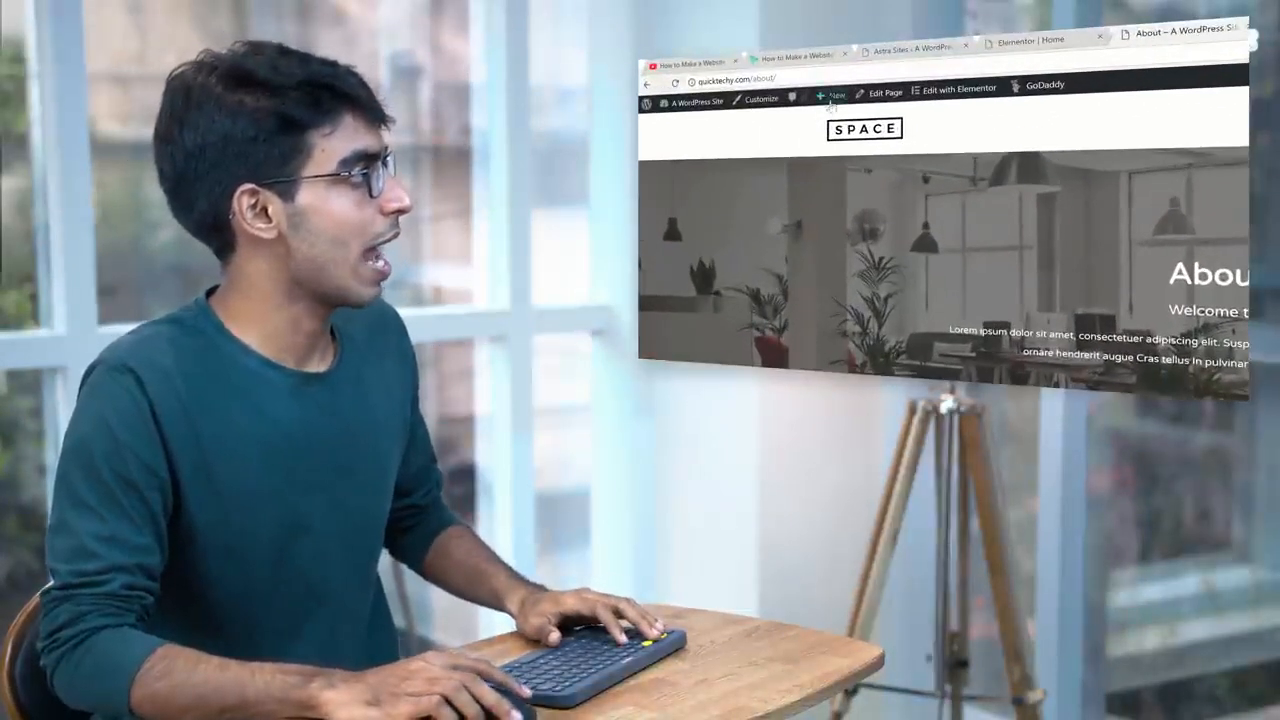
- Add a new page titled 'Our Services' and open it in Elementor
mouse_move(480, 125)
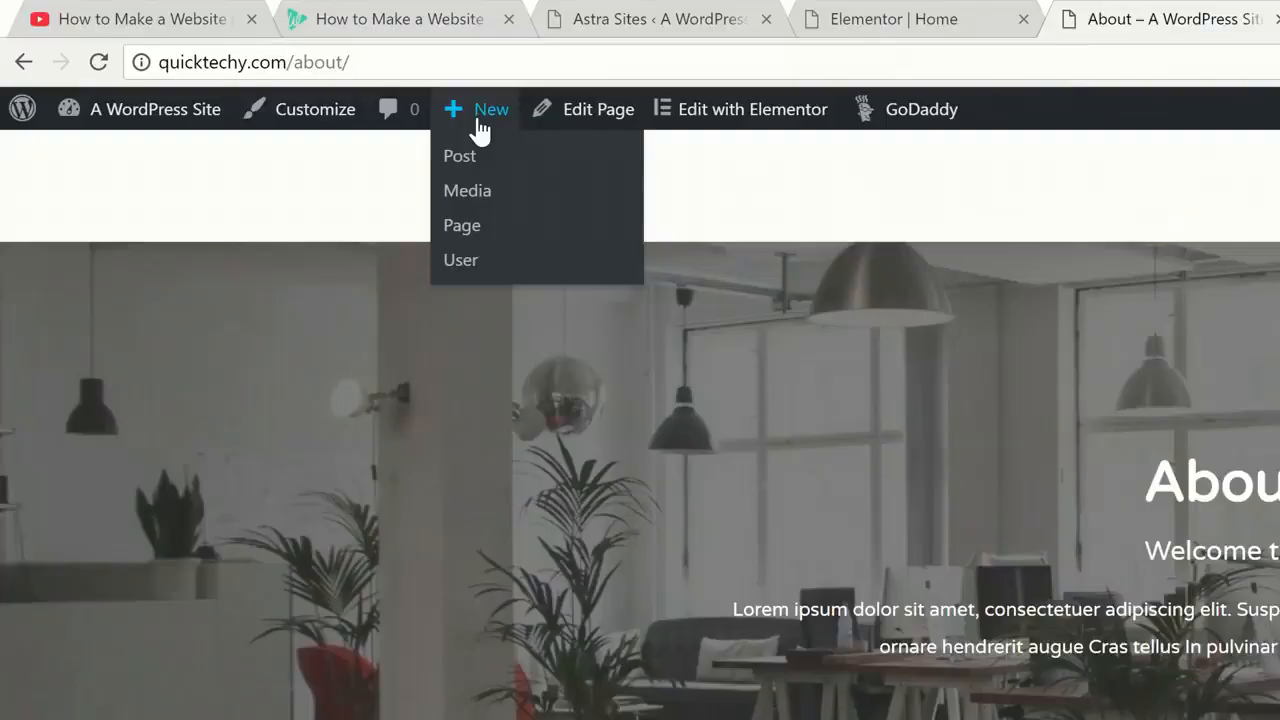
click(461, 232)
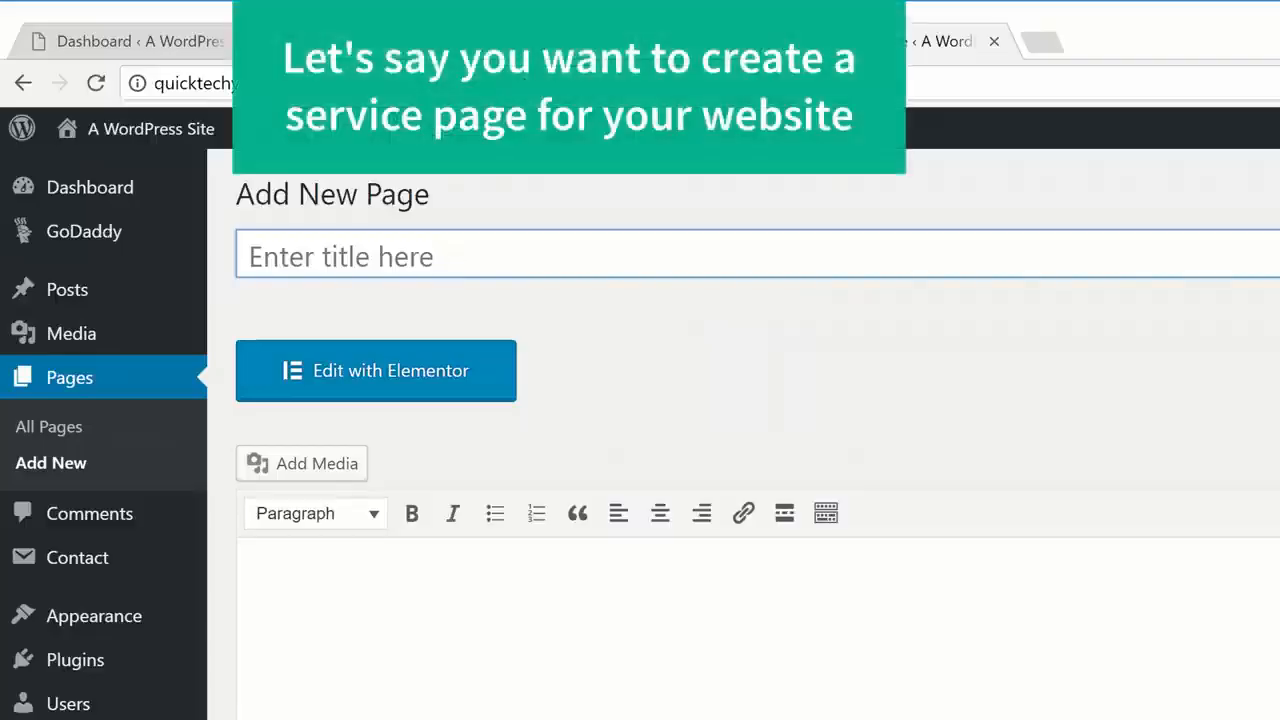
click(430, 251)
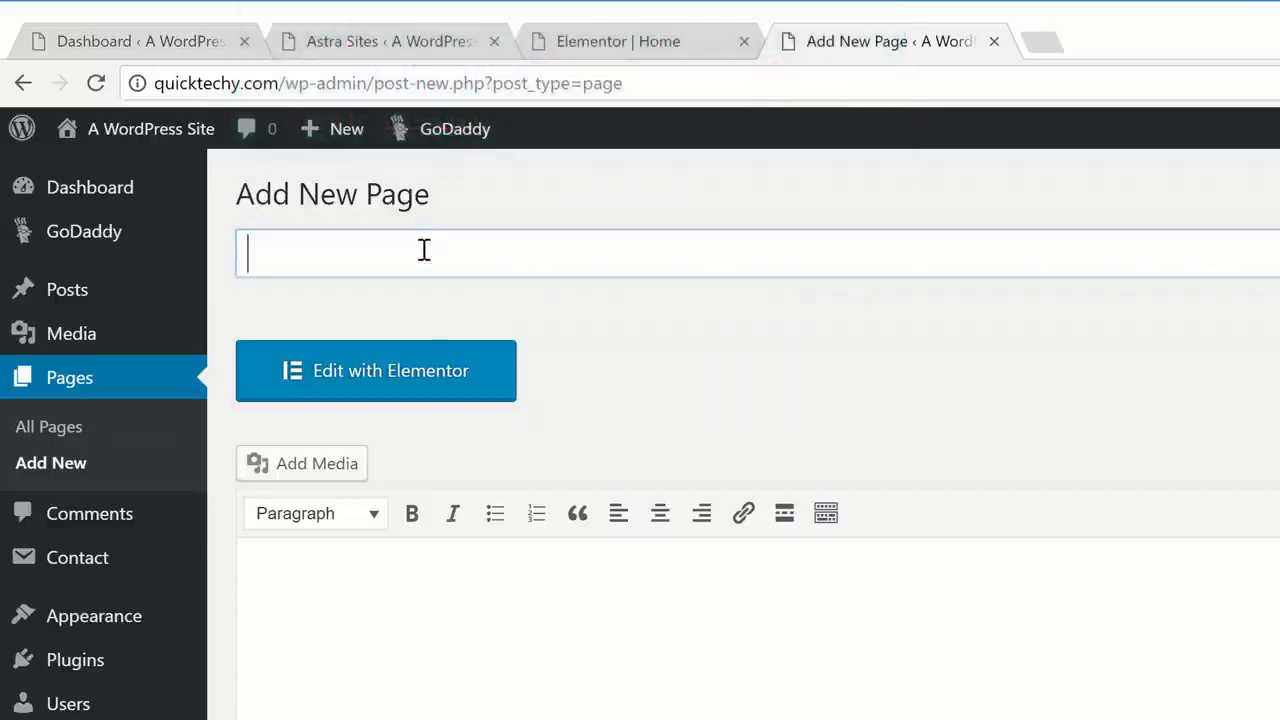
click(357, 397)
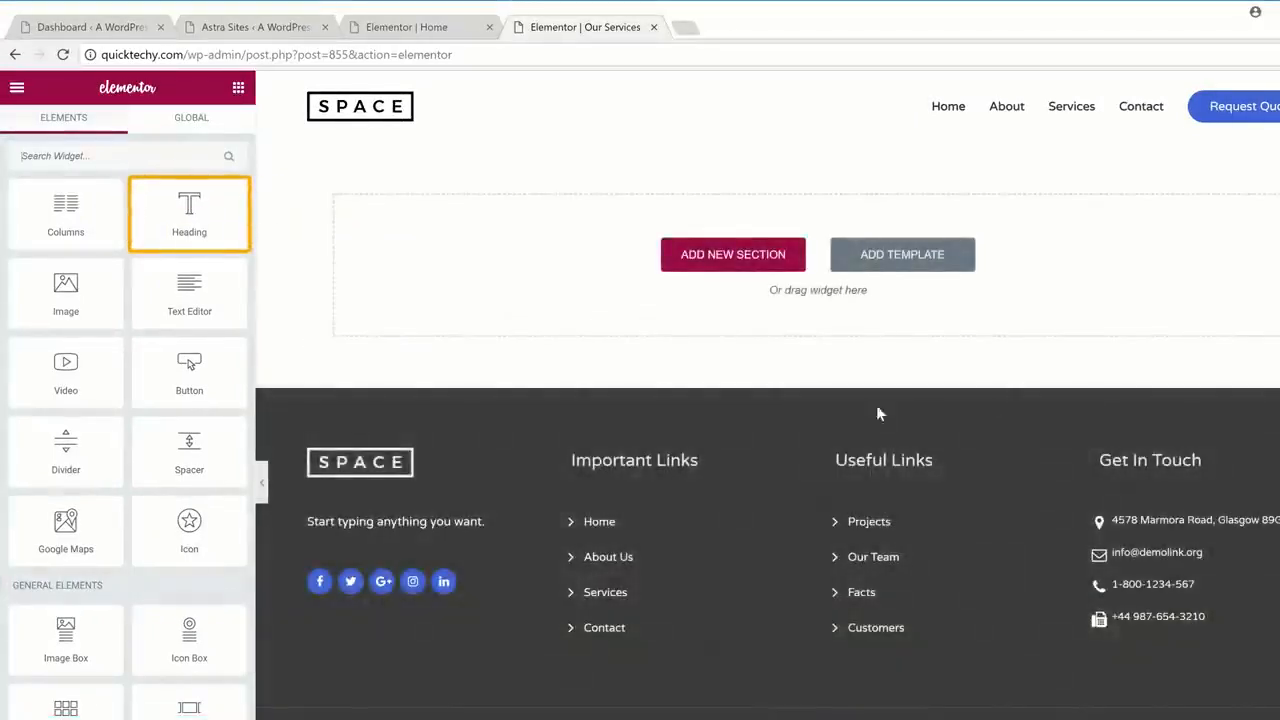
drag(200, 234, 599, 218)
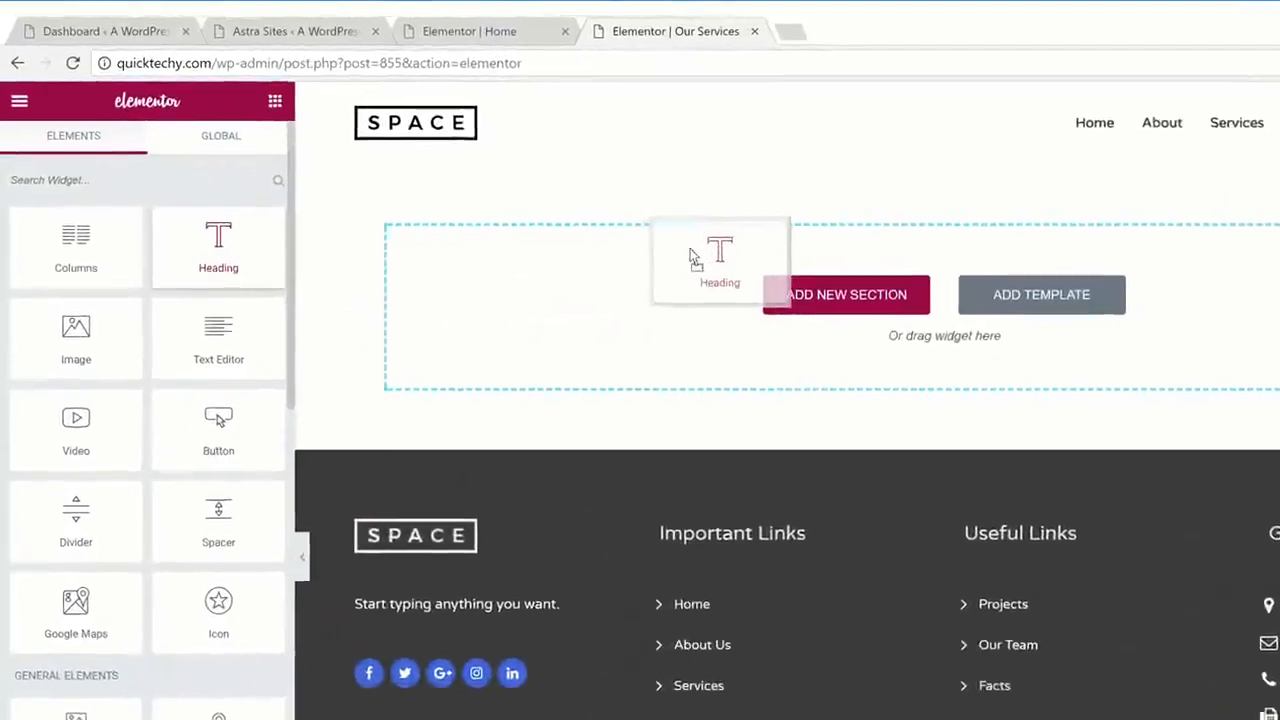
drag(738, 275, 603, 309)
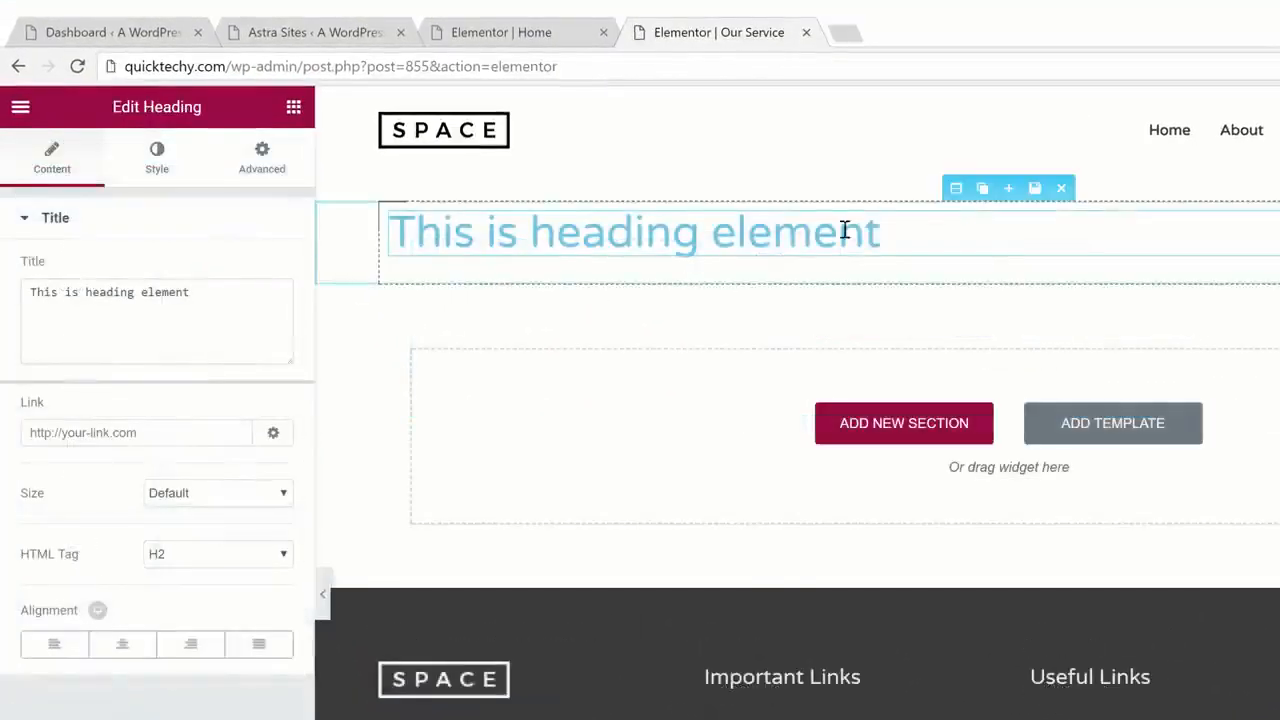
drag(880, 232, 386, 245)
text(Enter your text)
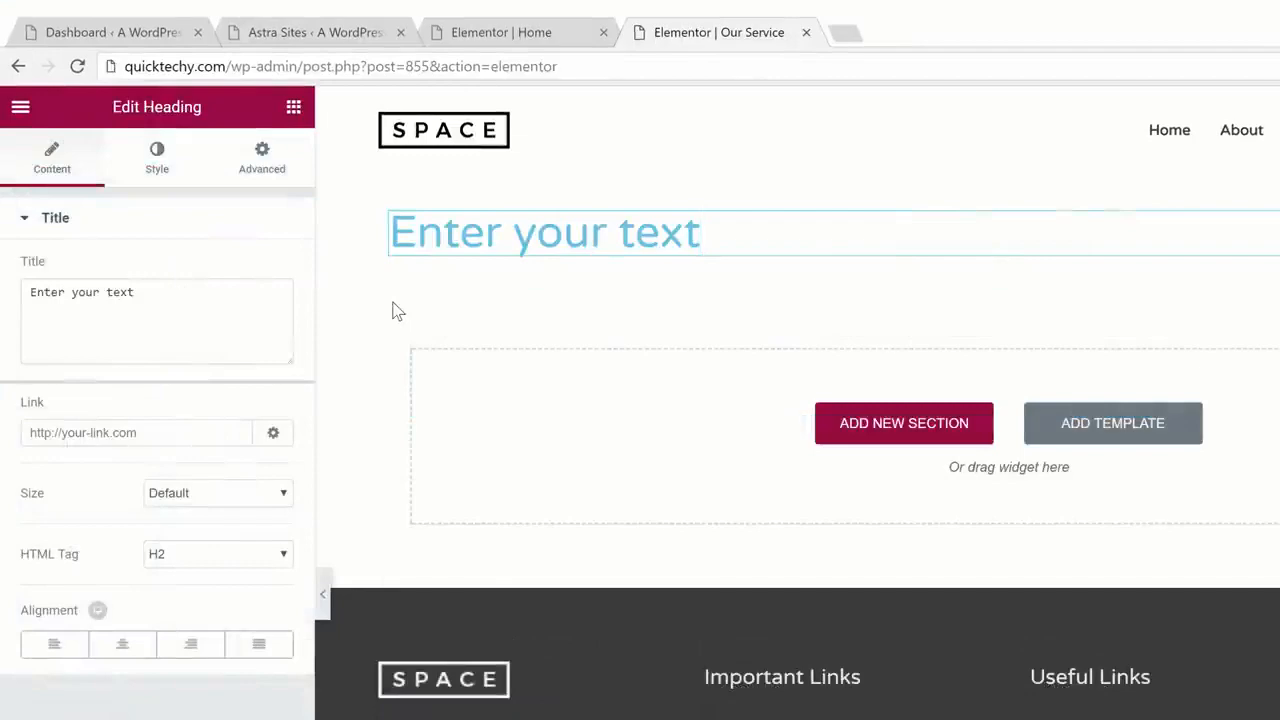
click(293, 107)
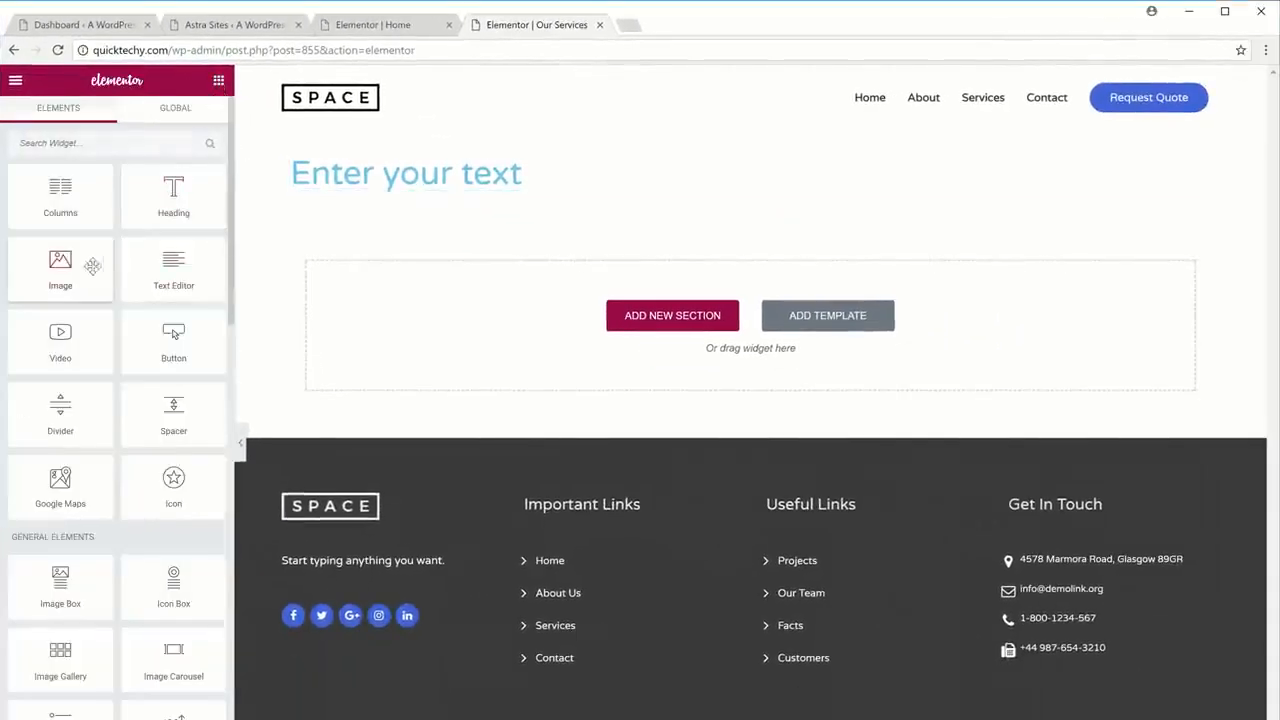
drag(60, 265, 553, 290)
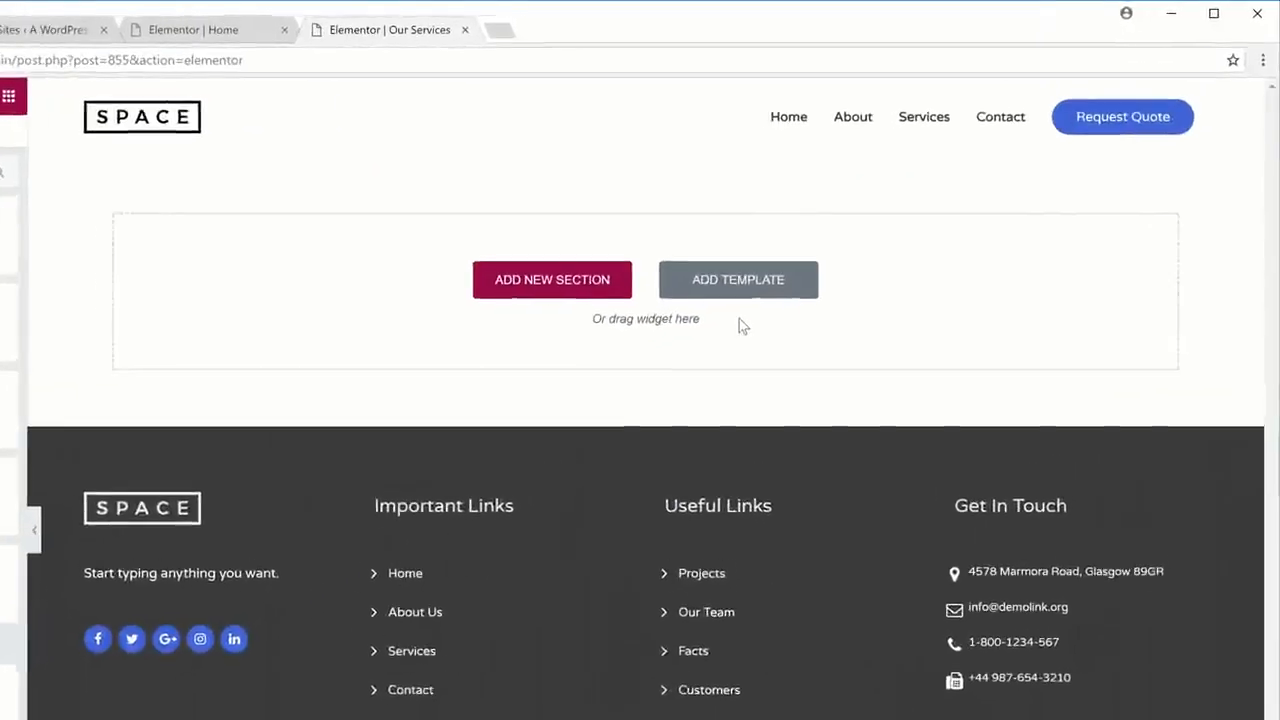
- Insert the Homepage – Agency template from the Elementor library into the page
click(707, 315)
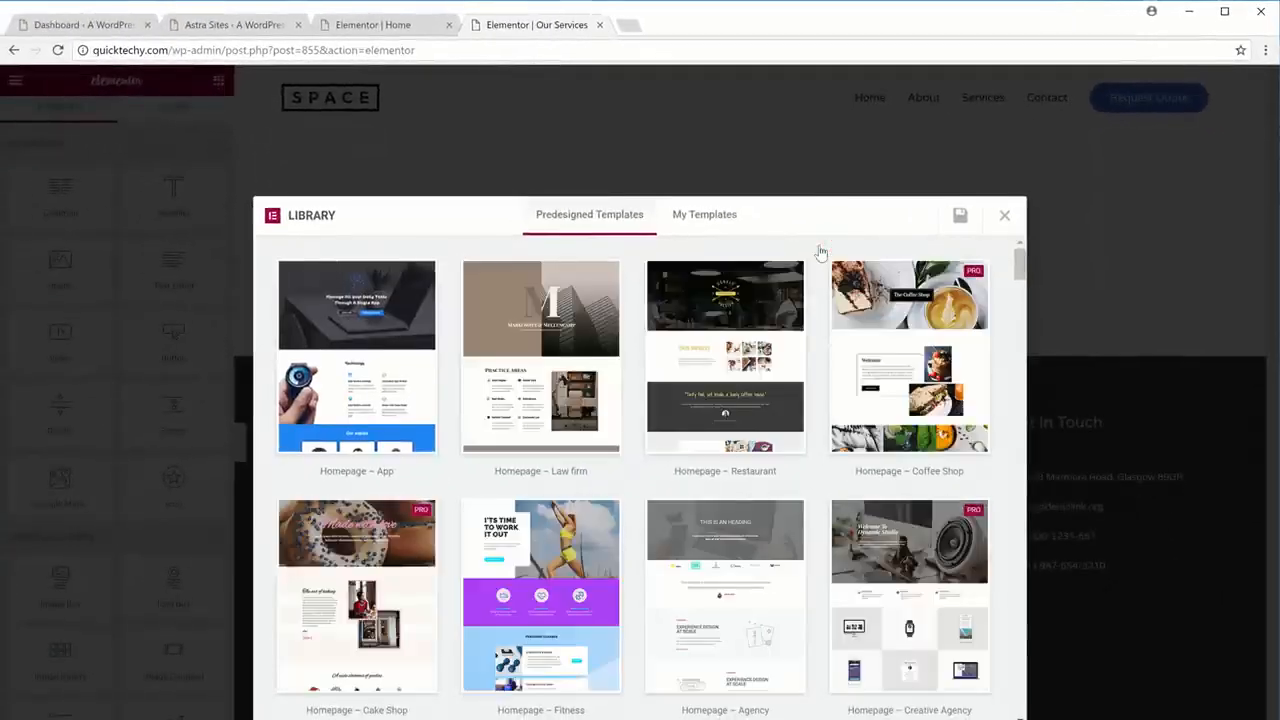
mouse_move(1019, 268)
mouse_down()
mouse_move(1019, 325)
mouse_move(1015, 283)
mouse_up()
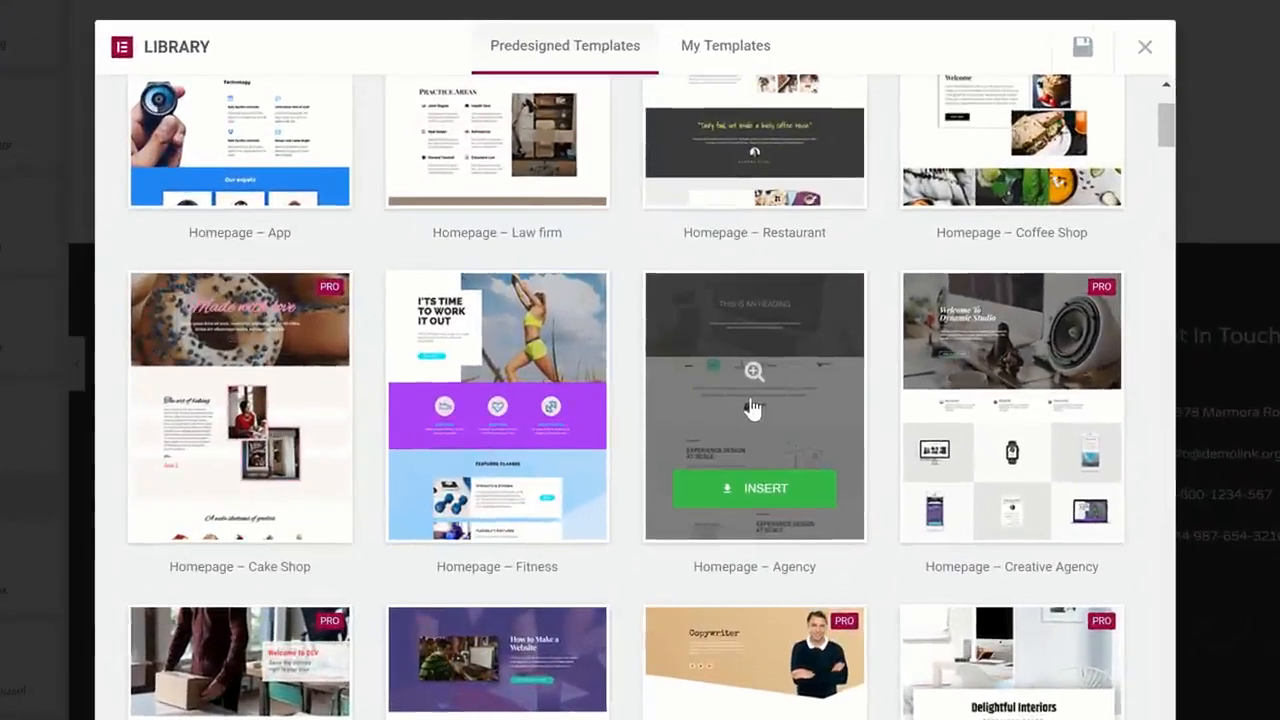
click(724, 468)
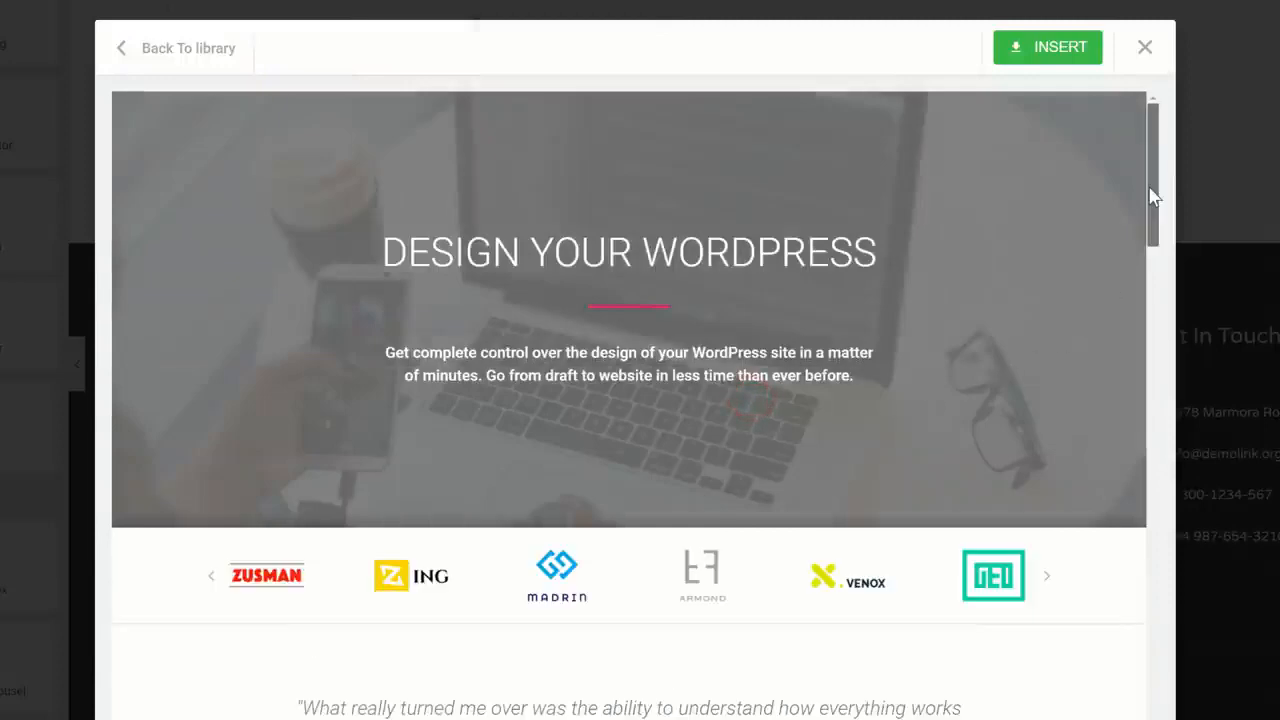
drag(1151, 194, 1108, 171)
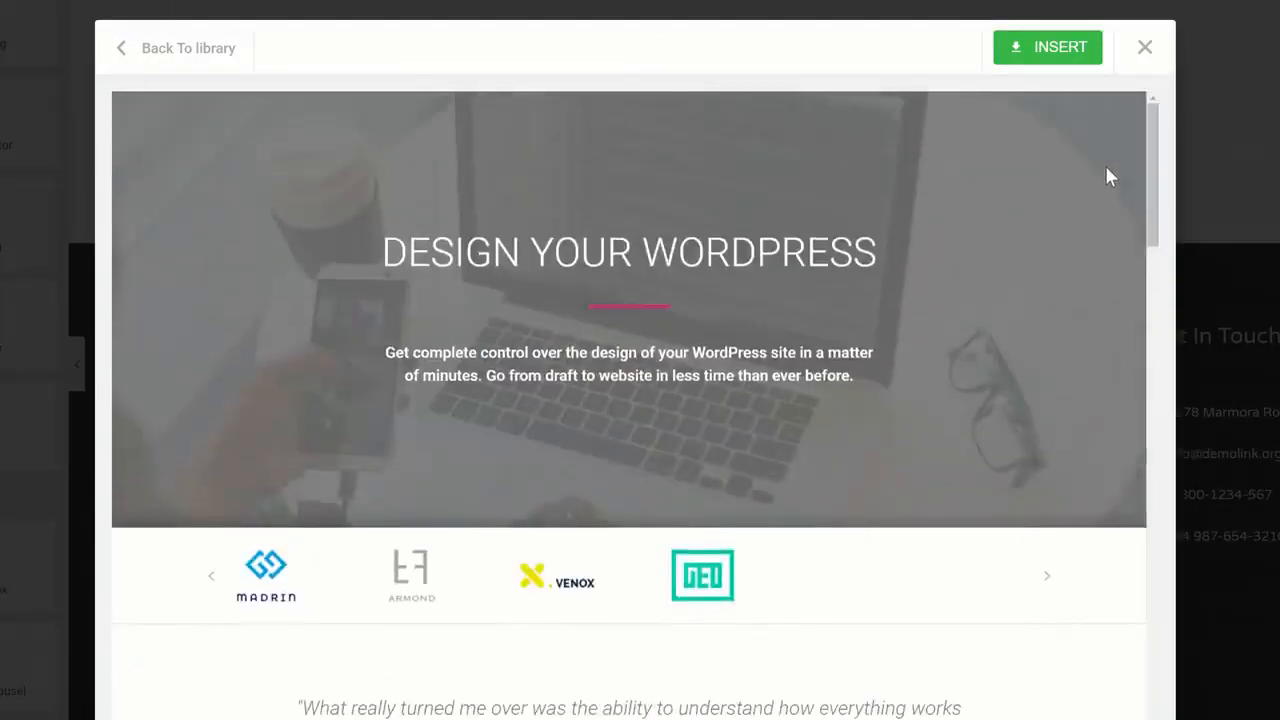
click(1040, 65)
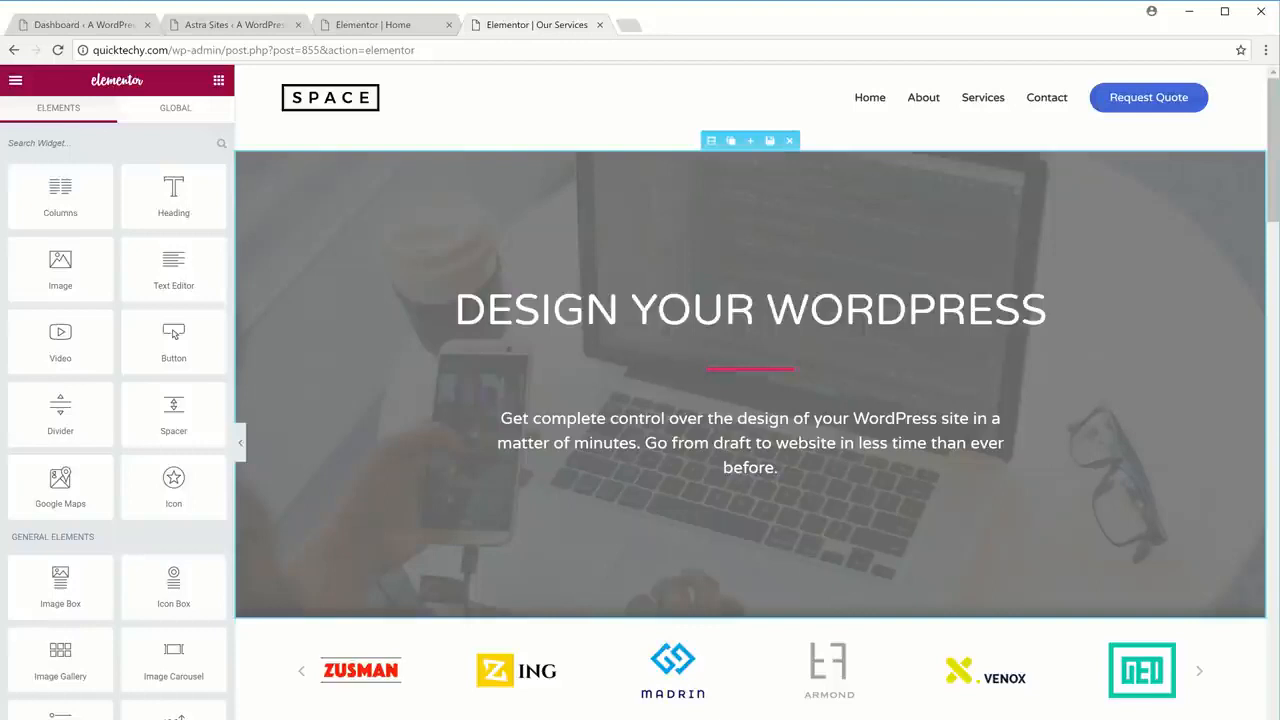
- Replace the DESIGN YOUR WORDPRESS hero heading with 'Our Services'
click(1048, 310)
drag(1048, 310, 453, 305)
text(Our Serv)
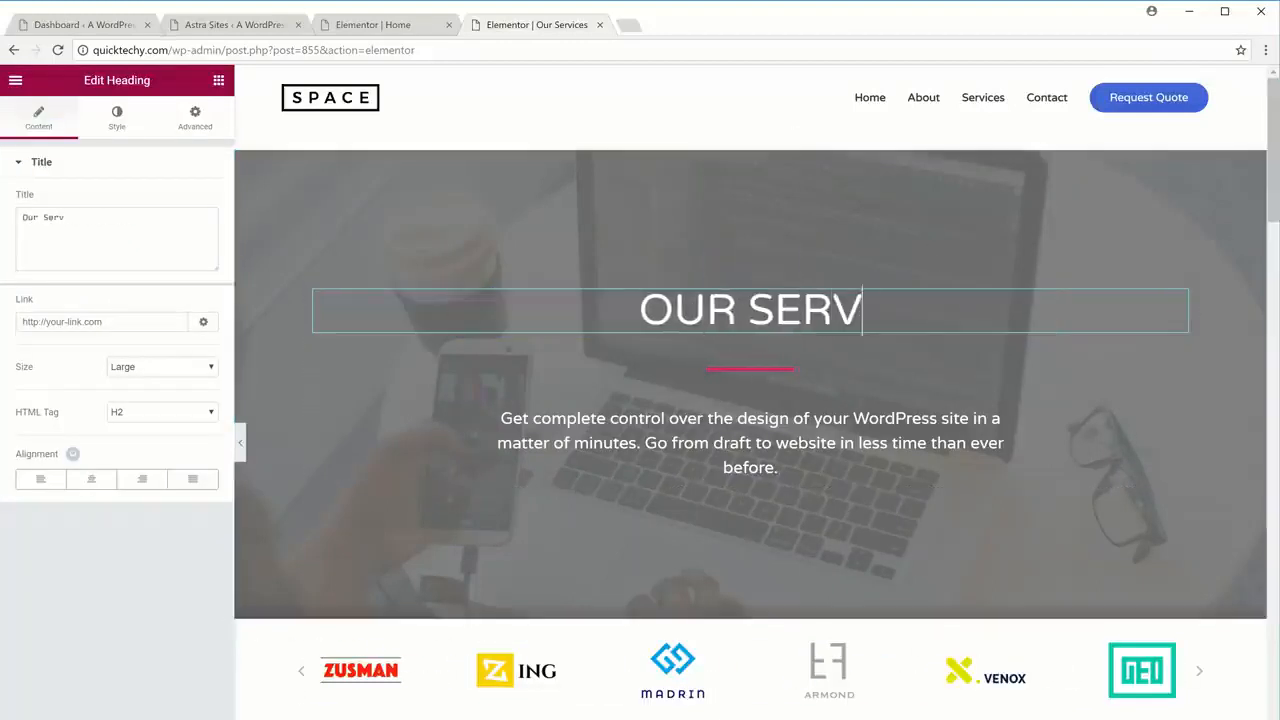
text(ices)
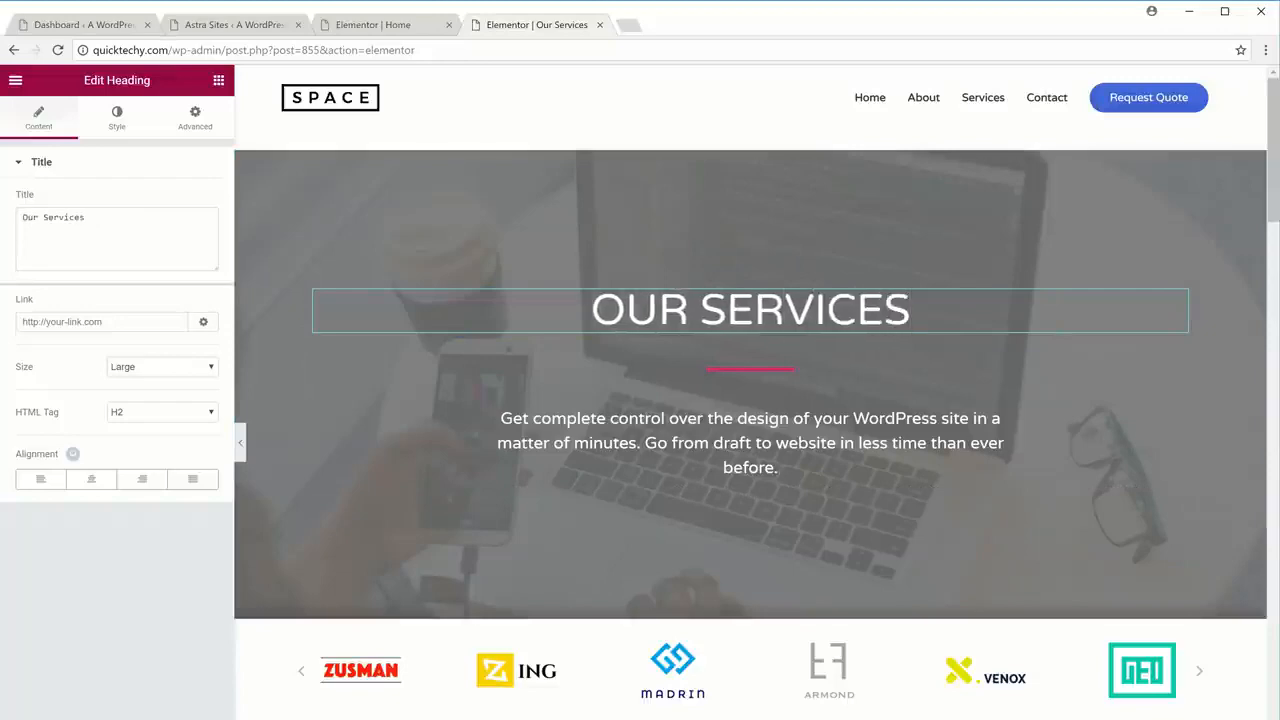